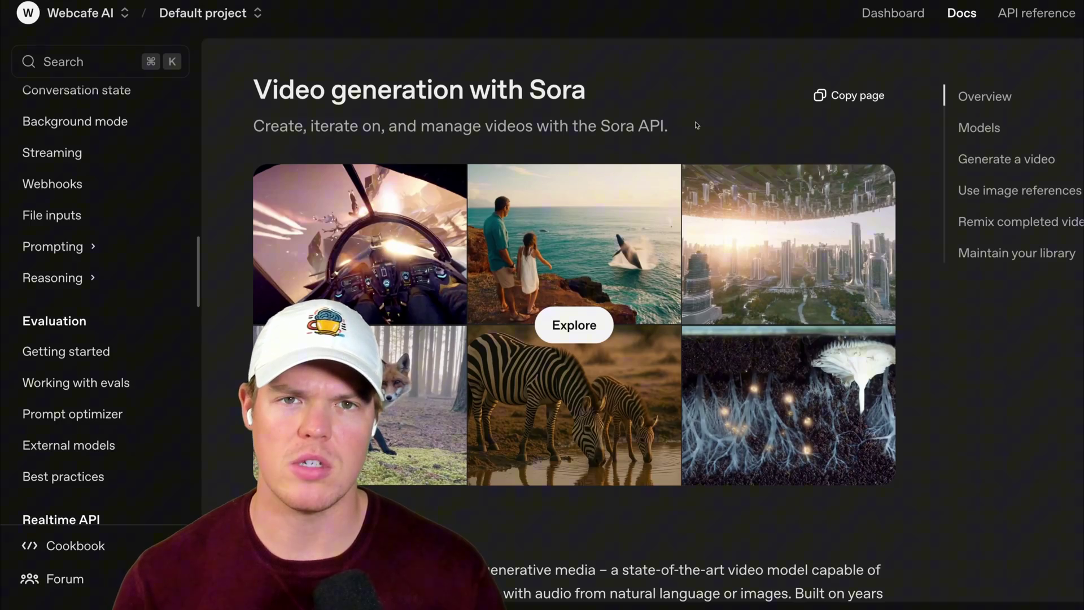
# Step: Highlight 'Sora API.' in the Sora video generation guide's subtitle, then clear the highlight
pyautogui.moveTo(695, 126); pyautogui.dragTo(605, 124)
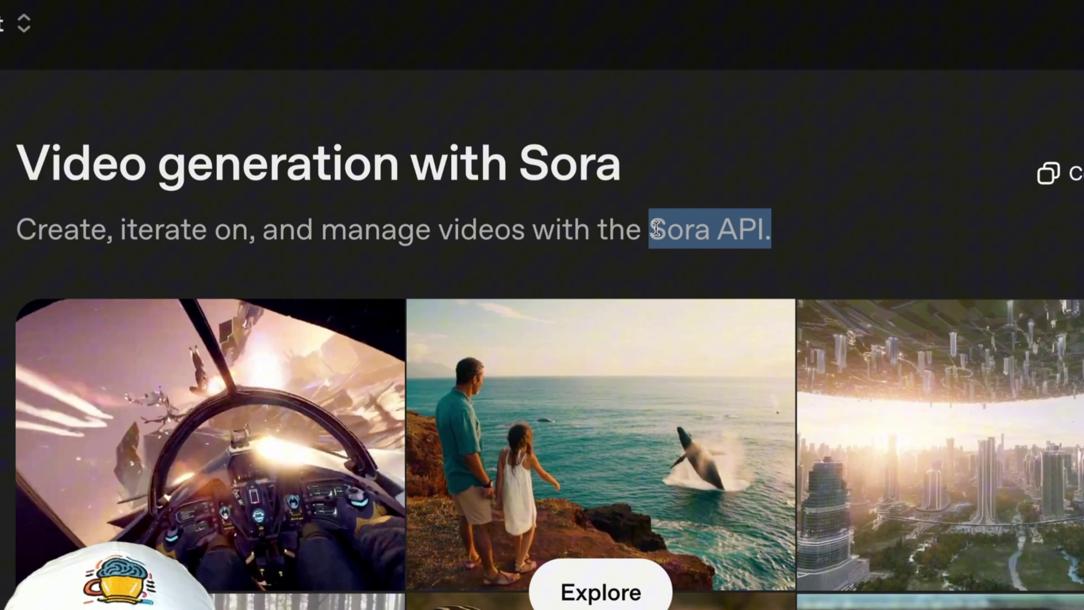
pyautogui.click(827, 230)
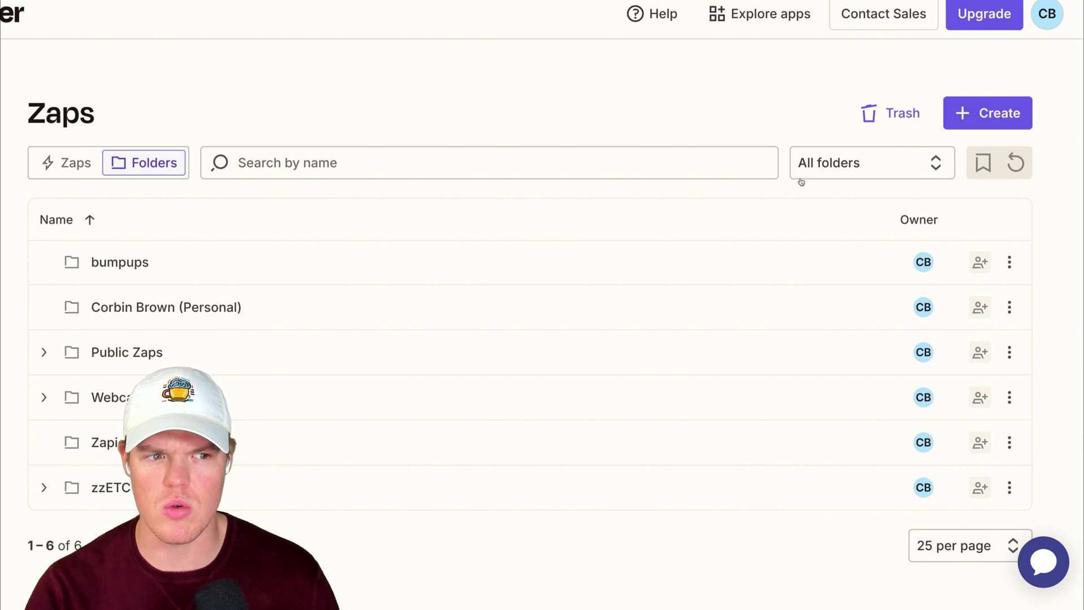
# Step: Create a new personal Zap folder named 'Sora Influencer'
pyautogui.click(982, 113)
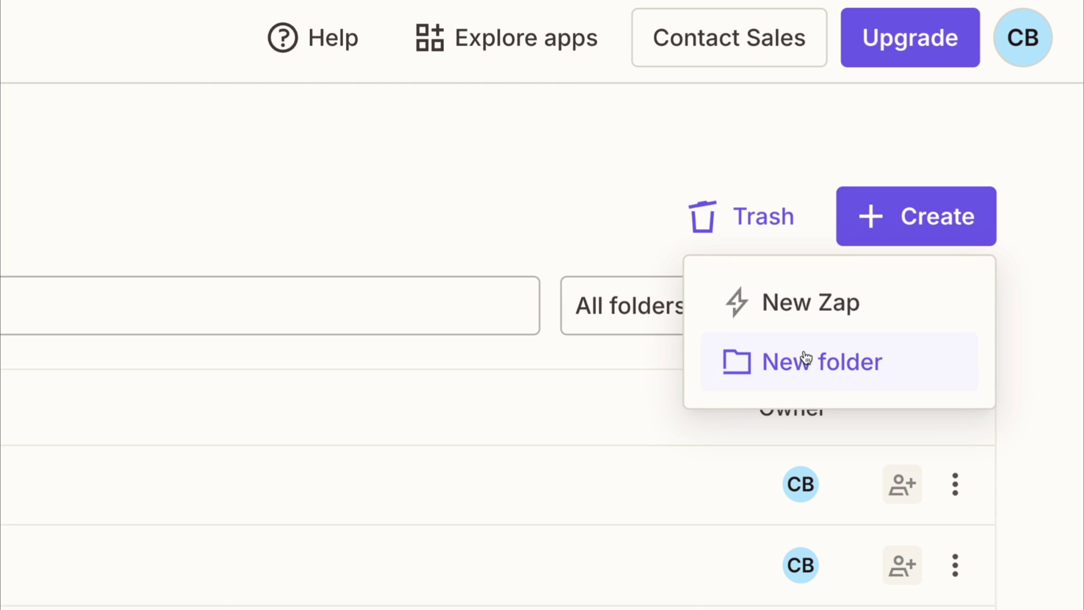
pyautogui.click(806, 358)
pyautogui.write('Sor')
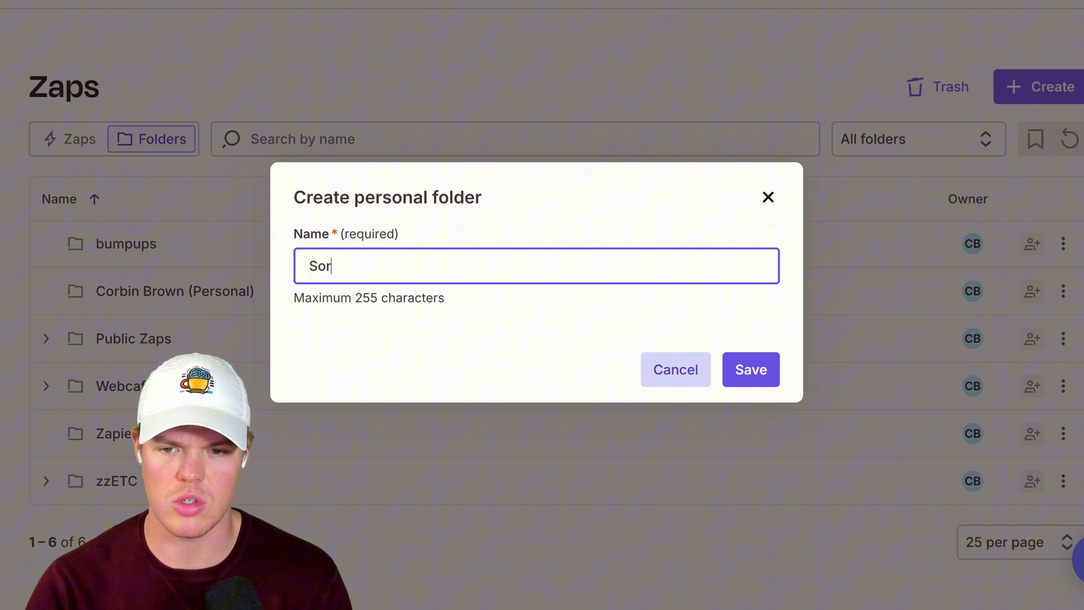
pyautogui.write('a Influencer')
pyautogui.press('Return')
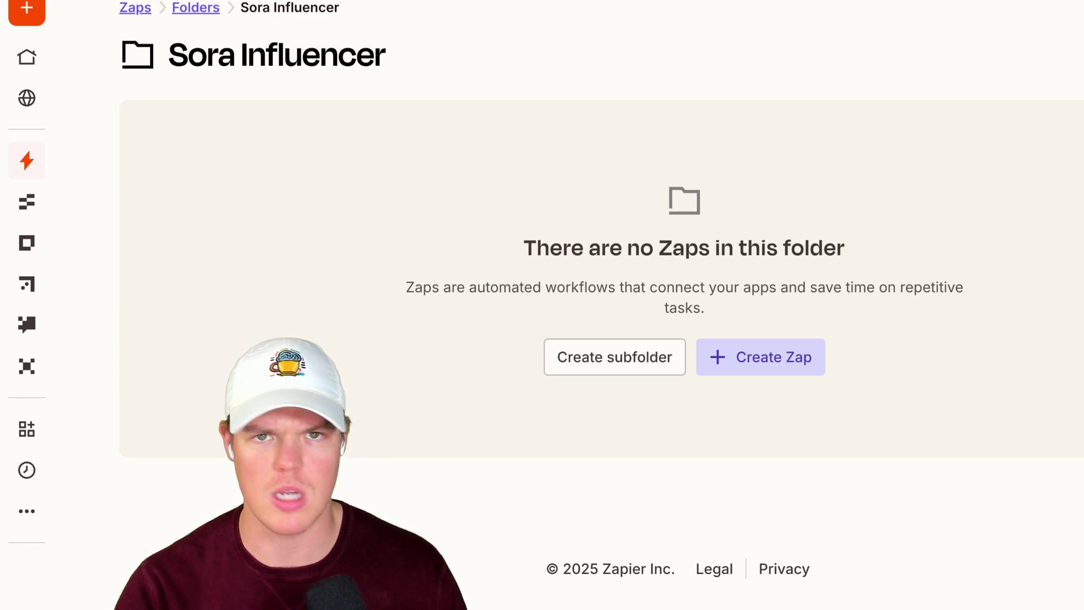
pyautogui.click(1032, 112)
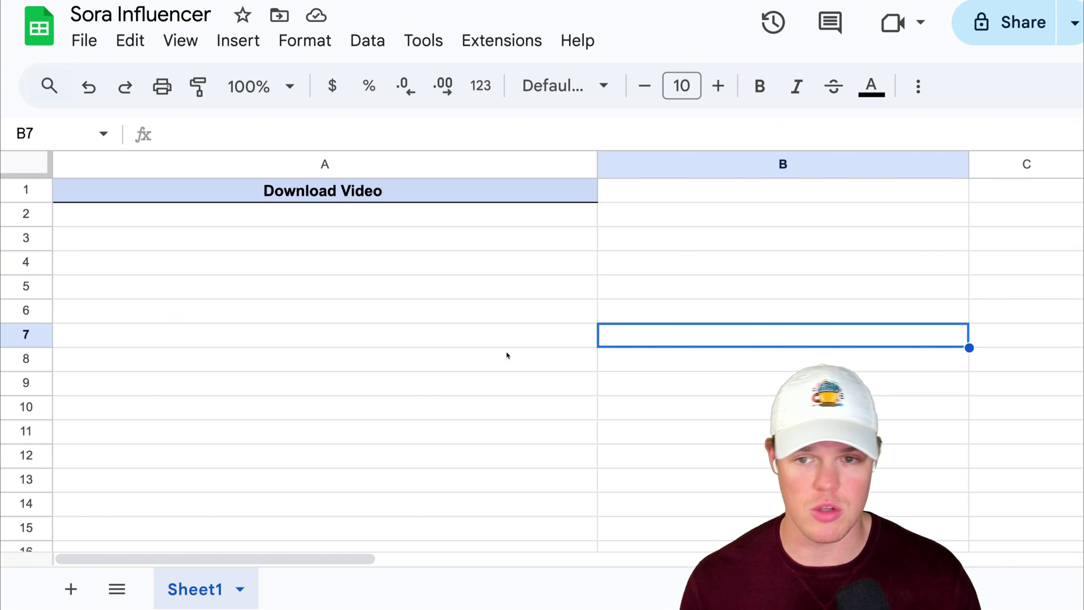
# Step: Select cell A2 under the Download Video header in the Sora Influencer sheet
pyautogui.click(350, 215)
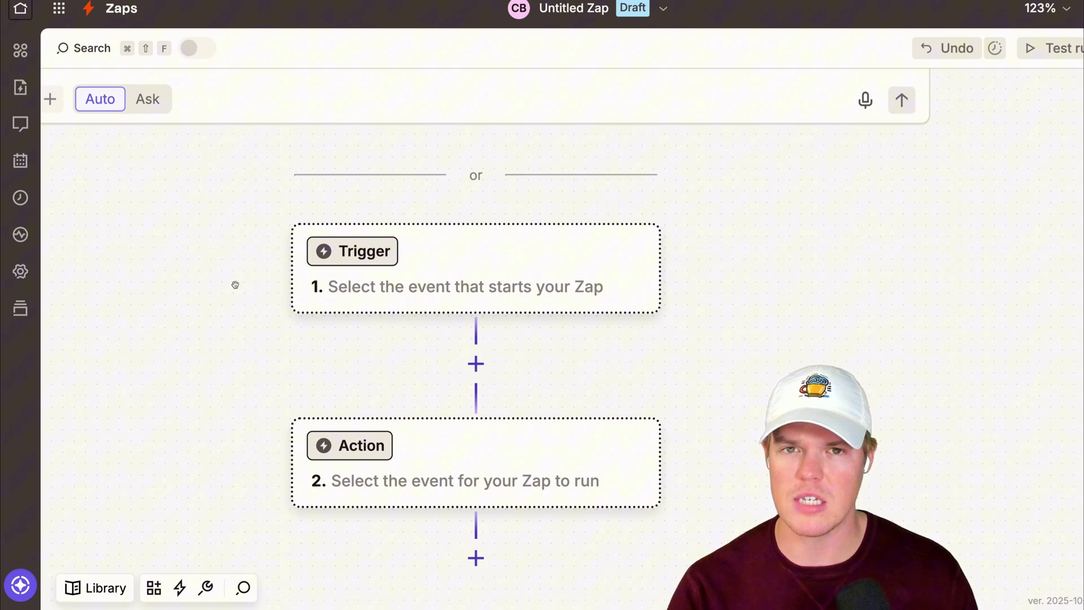
# Step: Choose Schedule by Zapier as the Zap's trigger app
pyautogui.click(443, 286)
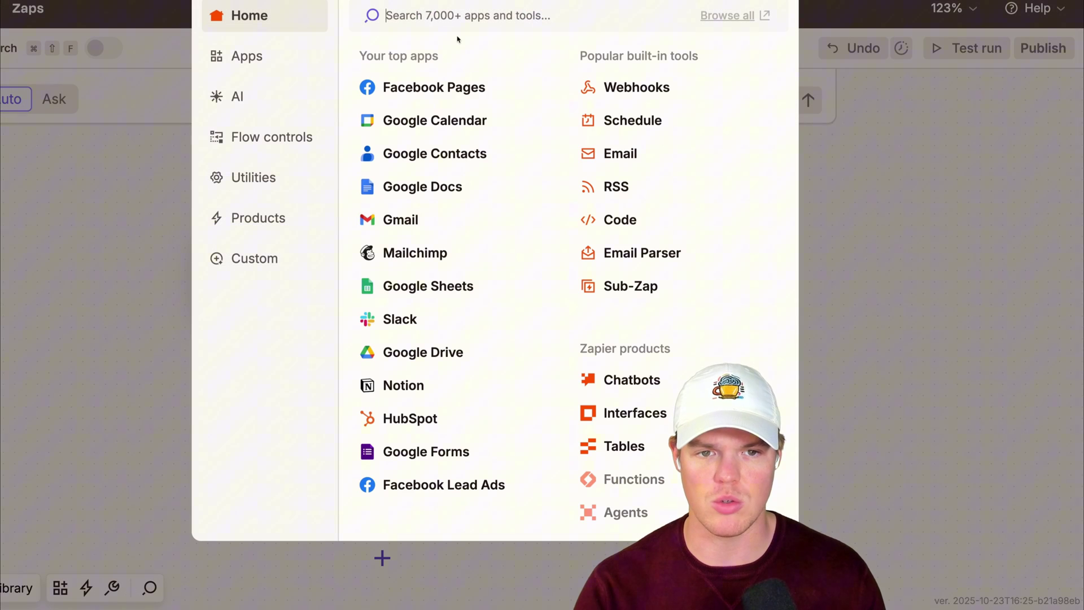
pyautogui.write('sched')
pyautogui.press('Return')
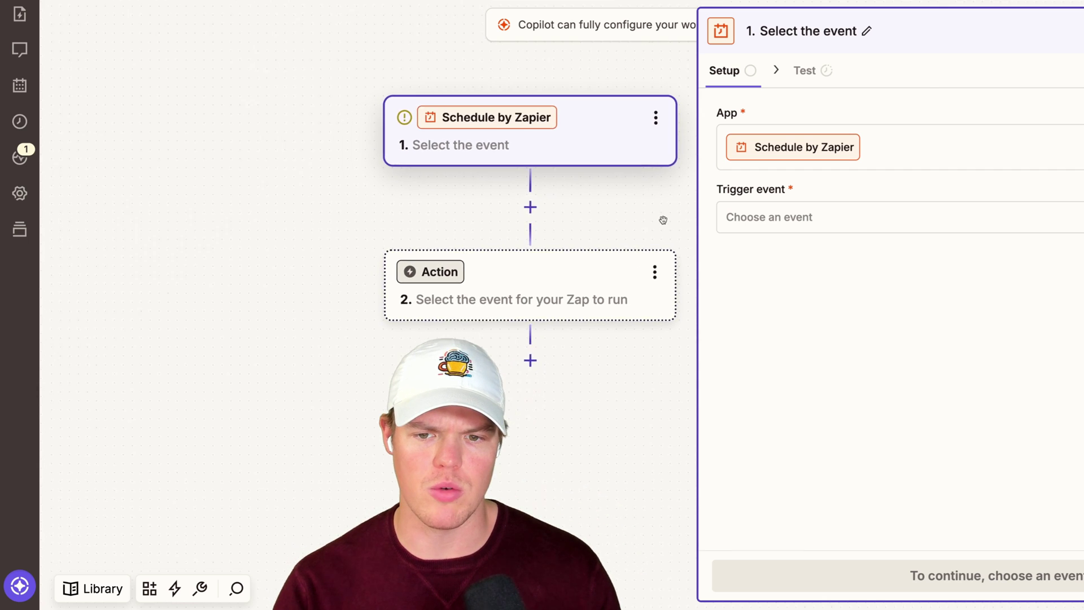
pyautogui.moveTo(665, 216); pyautogui.dragTo(619, 181)
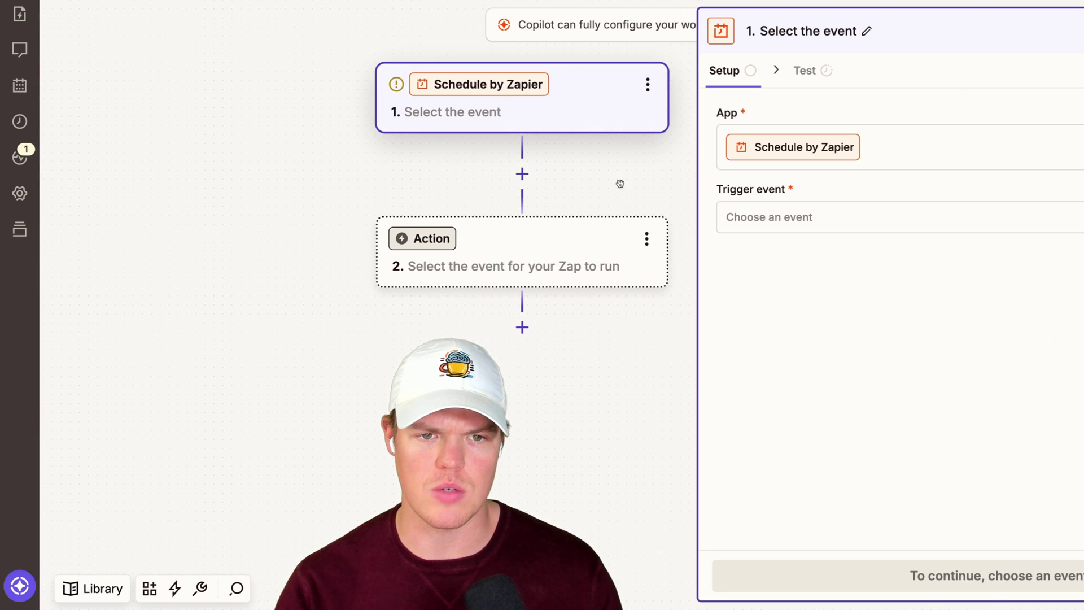
# Step: Set the schedule trigger to Every Hour with a Time Offset of 15
pyautogui.click(832, 213)
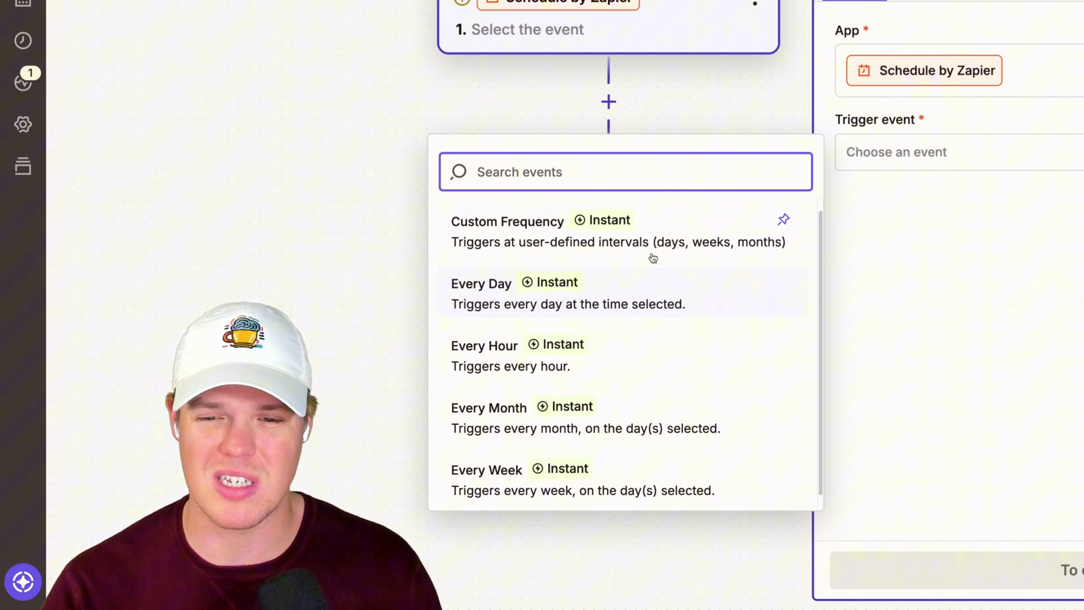
pyautogui.scroll(-1, 548, 281)
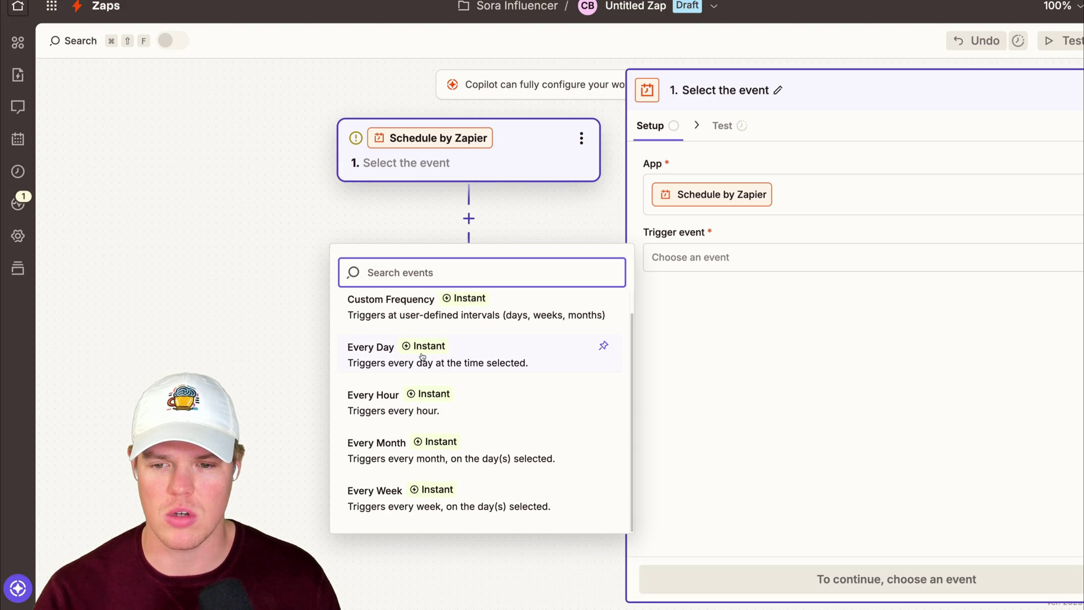
pyautogui.click(435, 404)
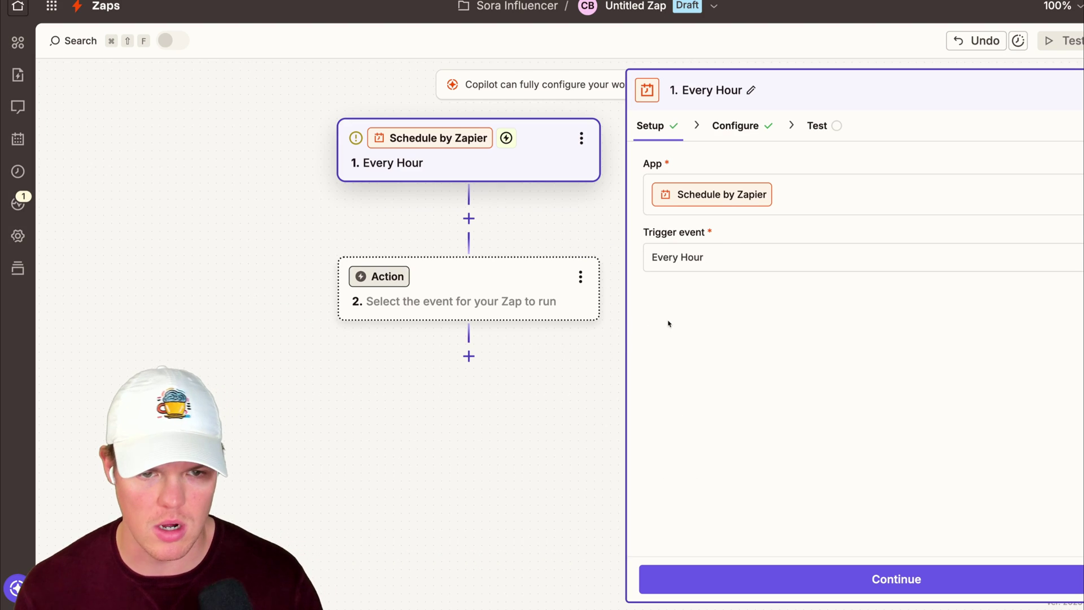
pyautogui.click(857, 583)
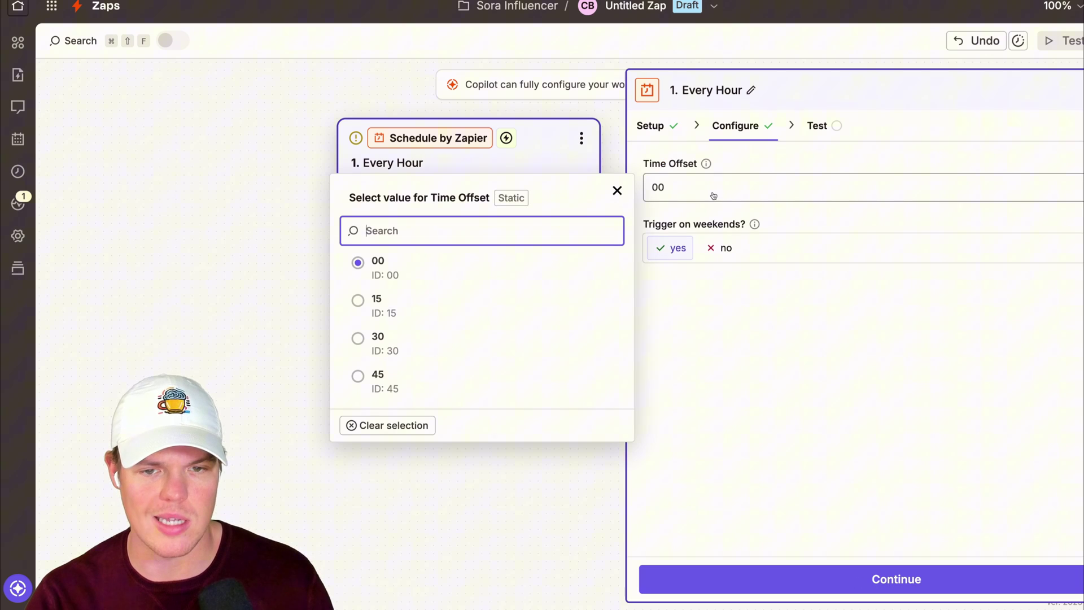
pyautogui.click(463, 283)
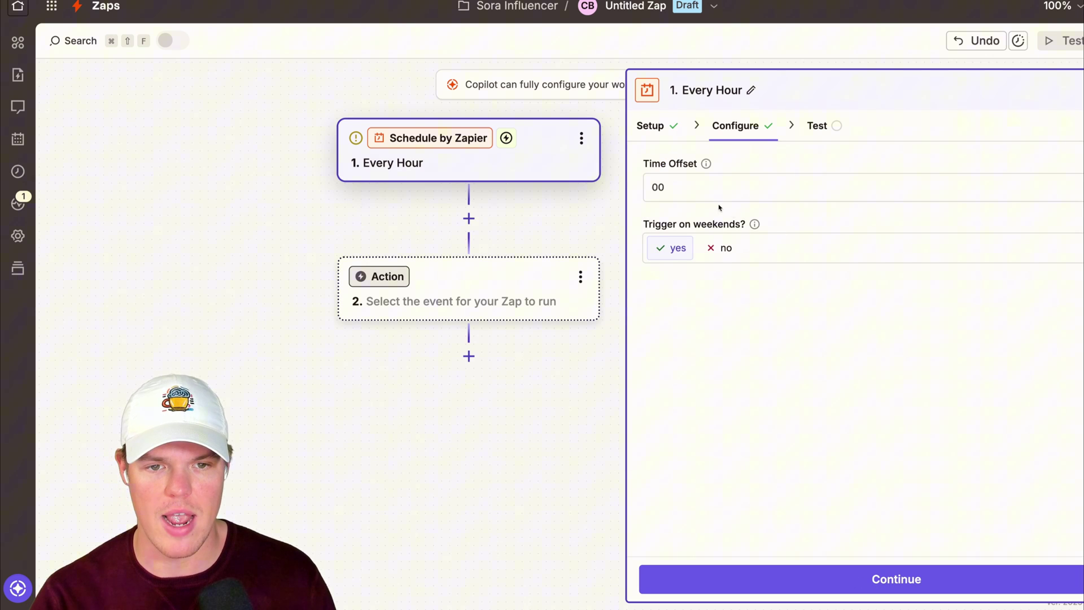
pyautogui.click(666, 193)
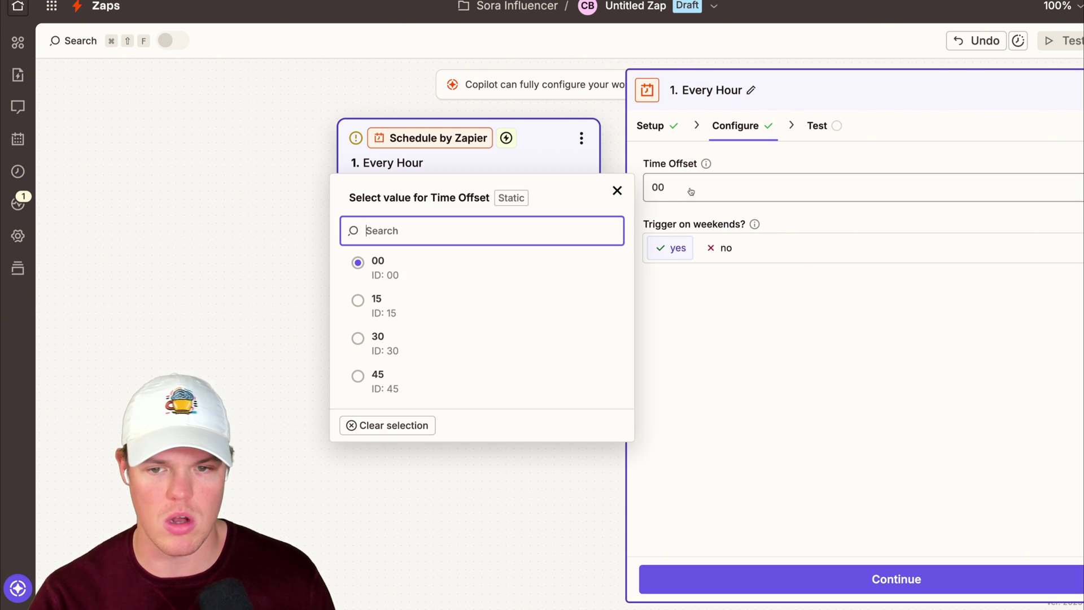
pyautogui.click(411, 301)
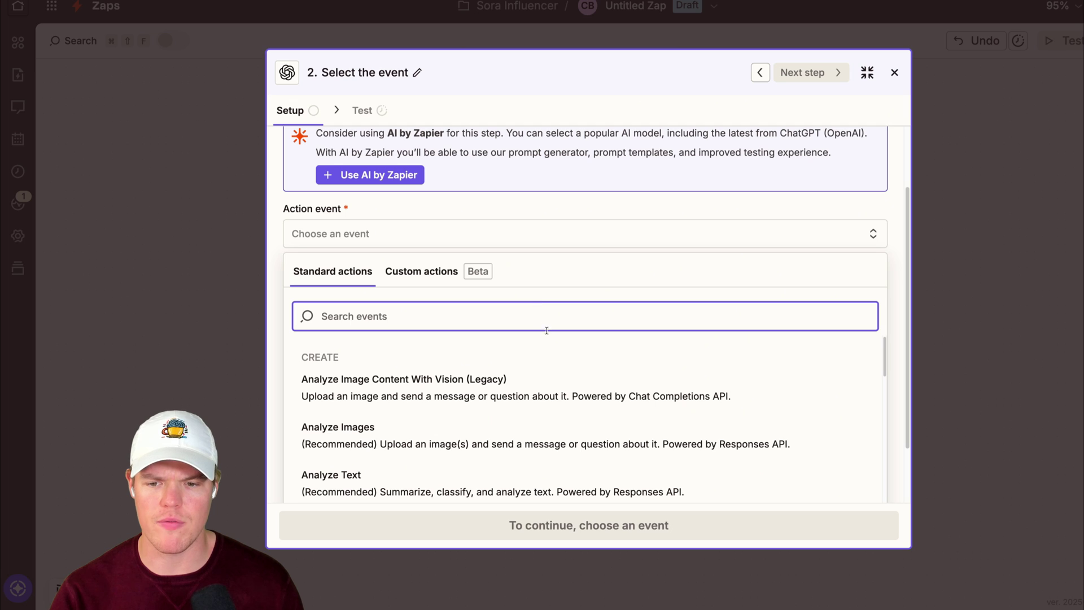
# Step: Select API Request (Beta) as the ChatGPT (OpenAI) action event
pyautogui.scroll(-1, 545, 344)
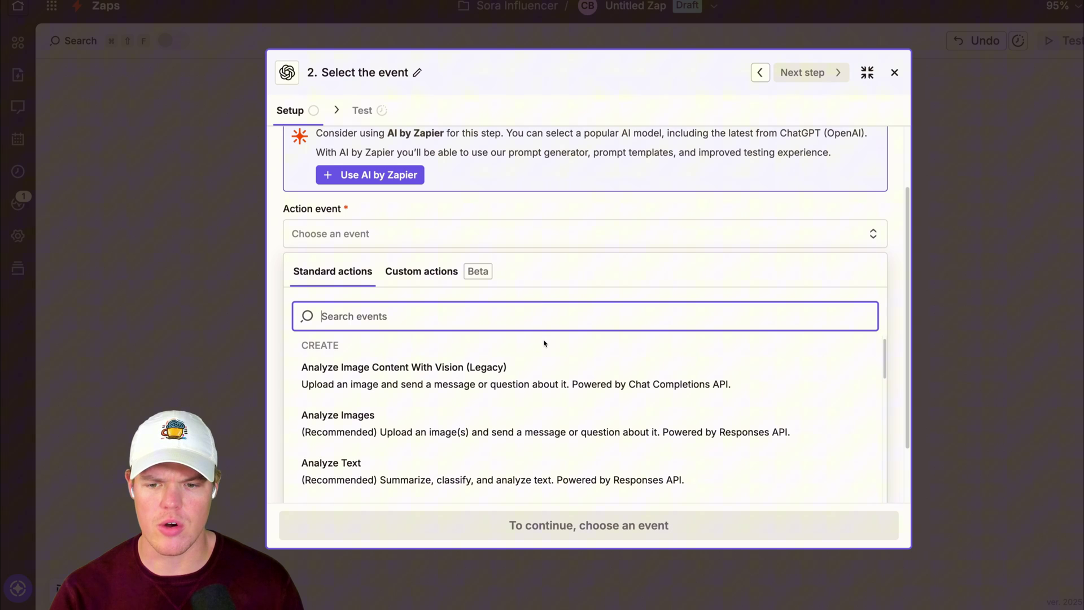
pyautogui.write('sora')
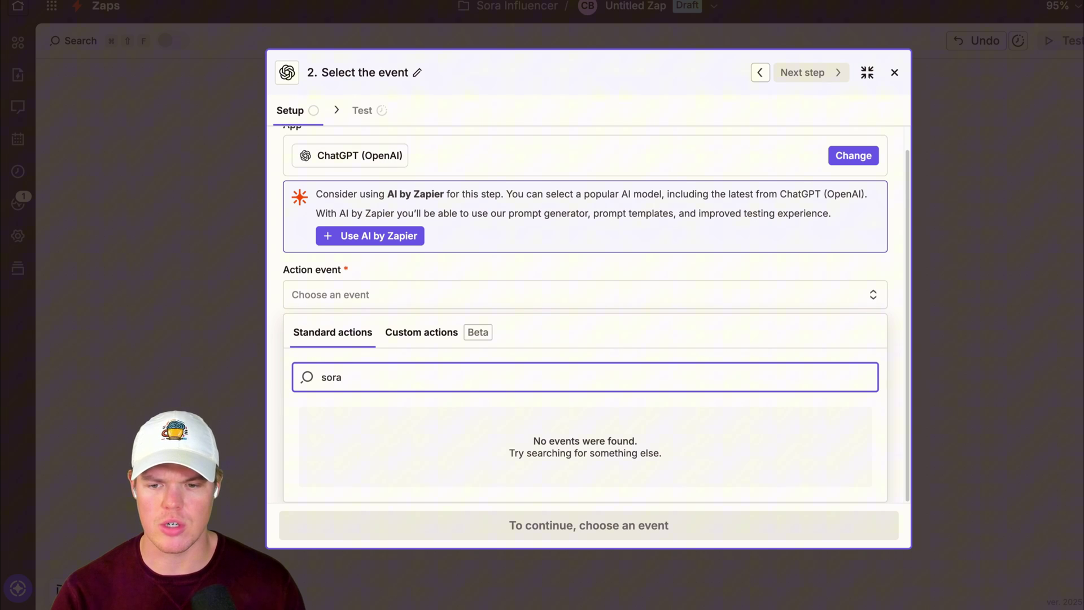
pyautogui.press('BackSpace')
pyautogui.press('BackSpace')
pyautogui.press('BackSpace')
pyautogui.press('BackSpace')
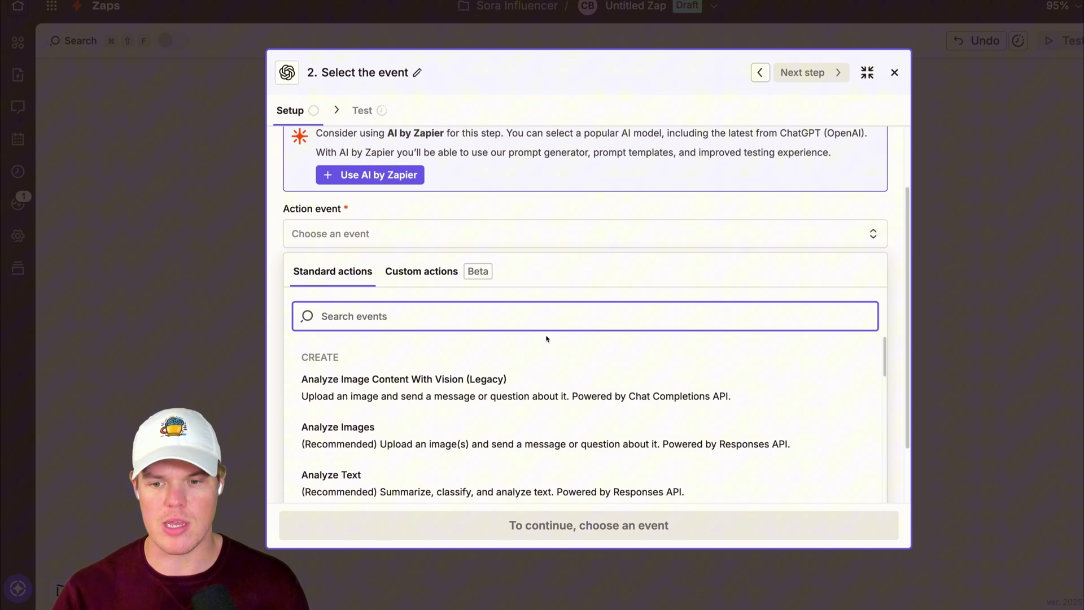
pyautogui.scroll(-10, 547, 338)
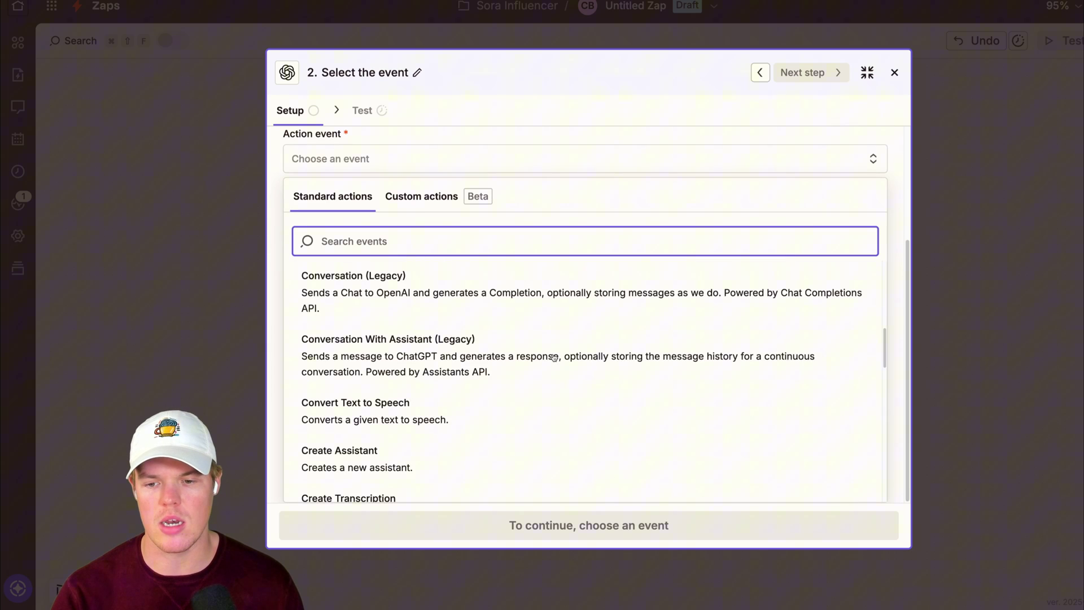
pyautogui.scroll(-10, 554, 358)
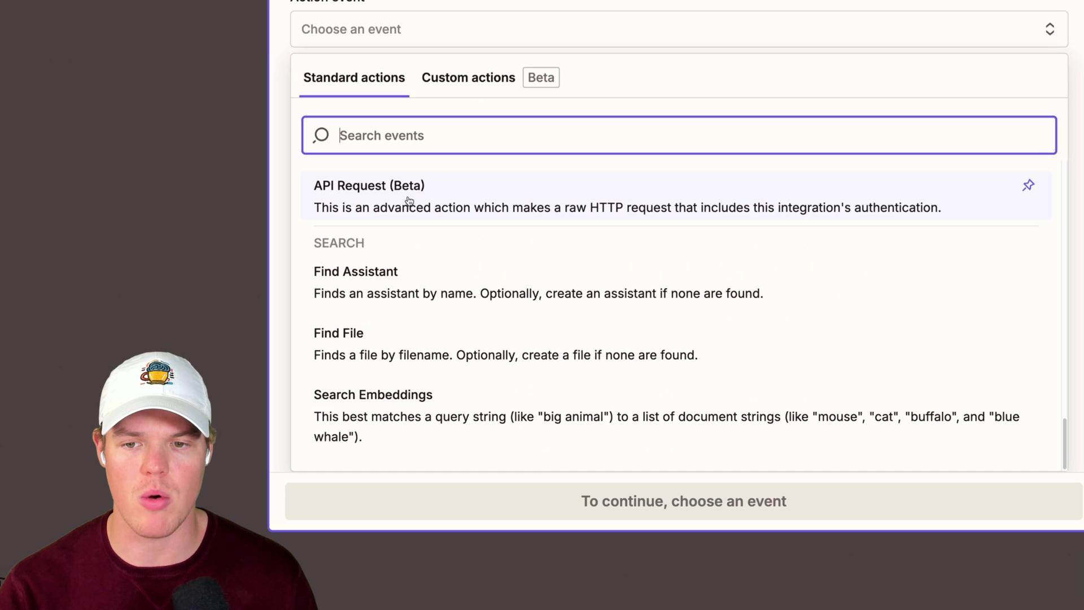
pyautogui.click(409, 201)
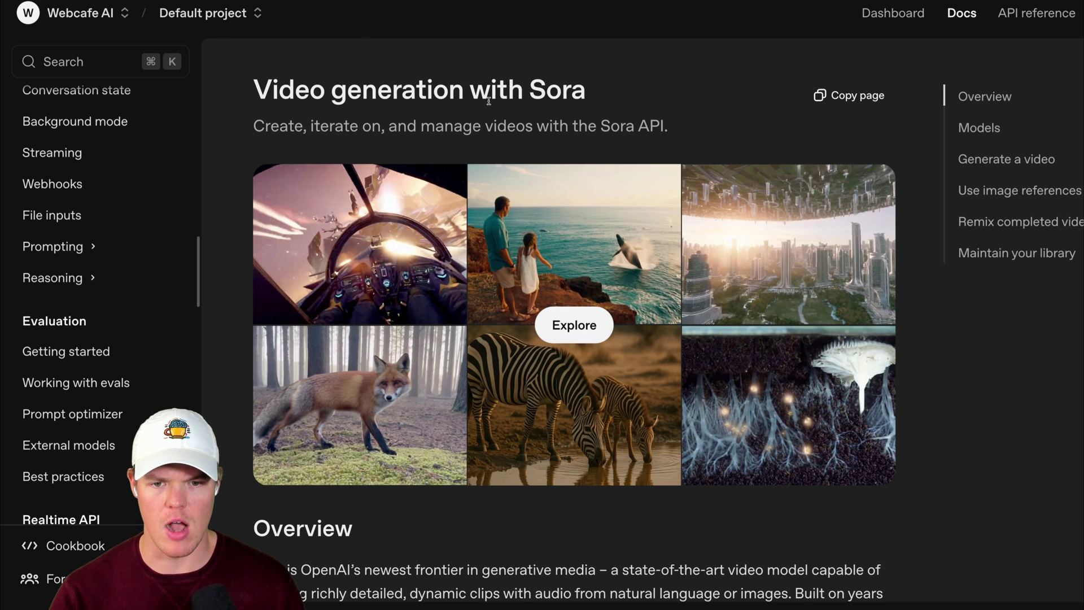
# Step: Copy the Sora video generation guide's full page contents using Copy page
pyautogui.scroll(-4, 489, 104)
pyautogui.scroll(4, 539, 105)
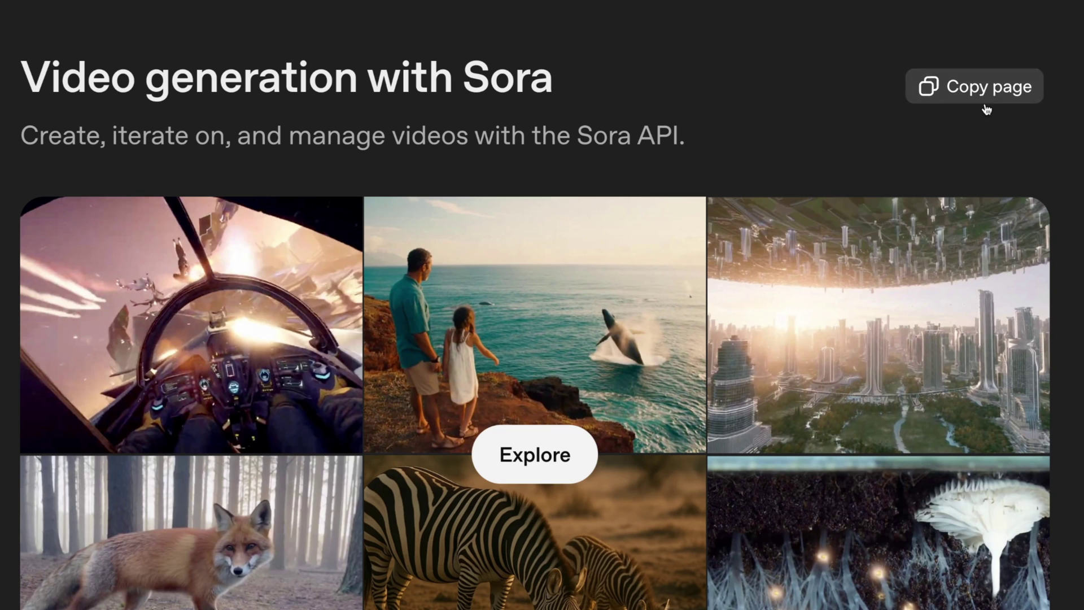
pyautogui.click(851, 100)
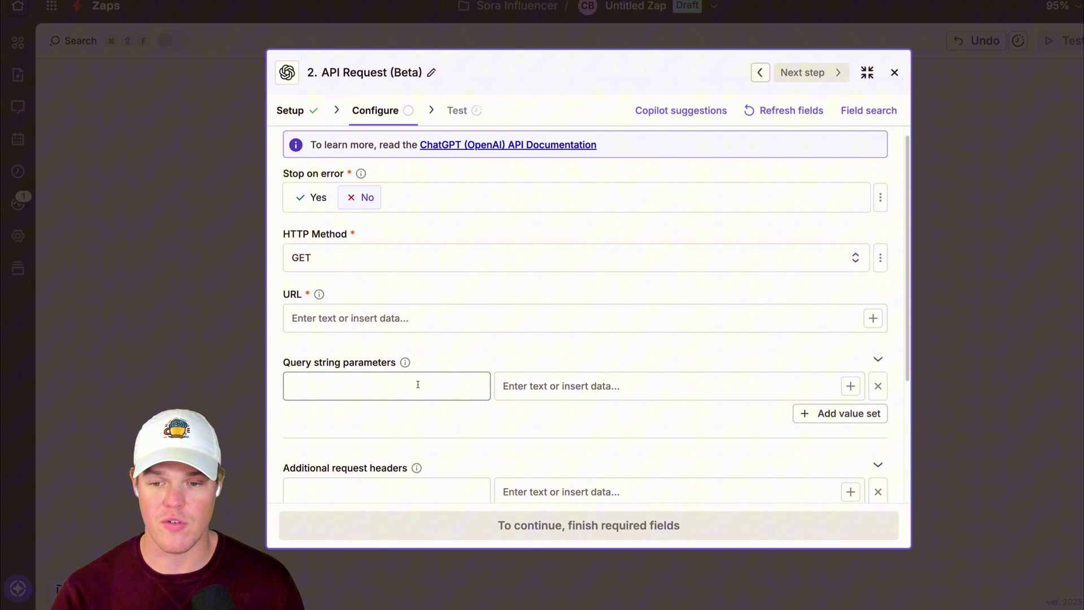
pyautogui.scroll(-2, 358, 240)
pyautogui.click(361, 221)
pyautogui.scroll(2, 435, 257)
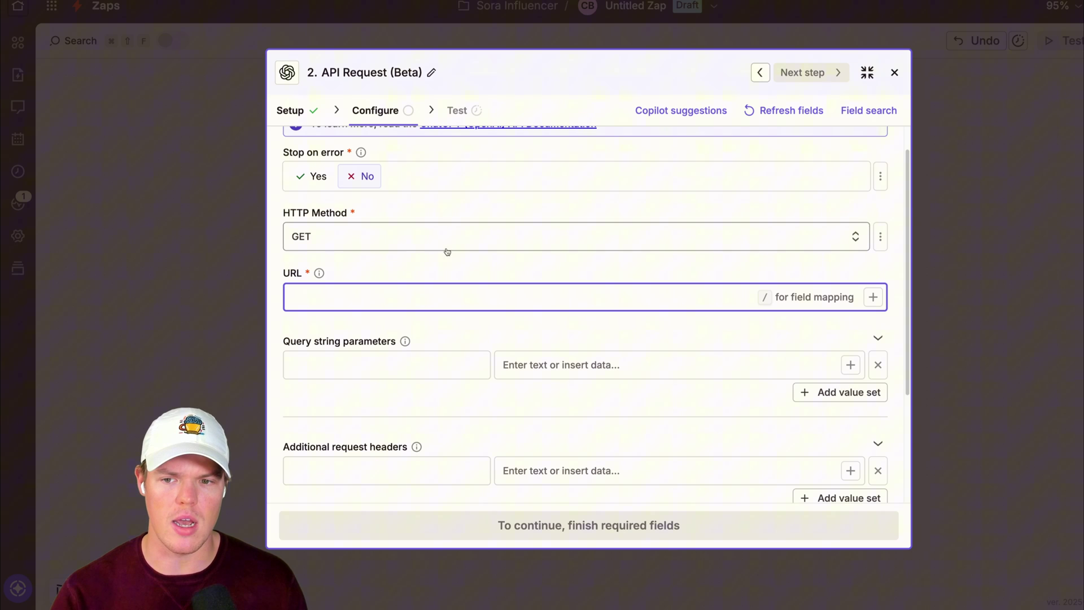
pyautogui.click(448, 248)
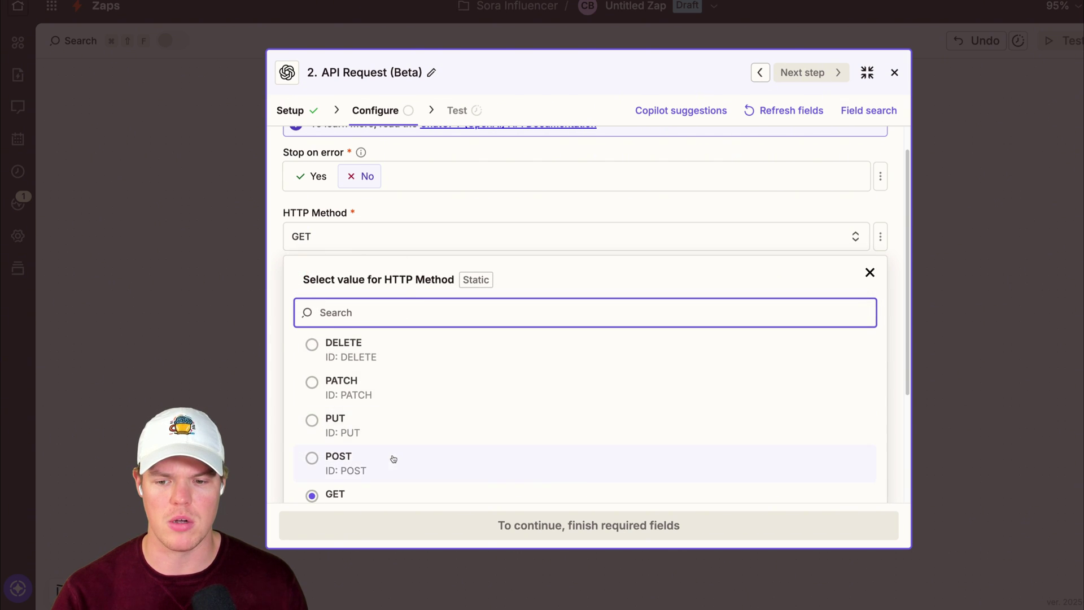
pyautogui.click(393, 459)
pyautogui.scroll(-1, 531, 305)
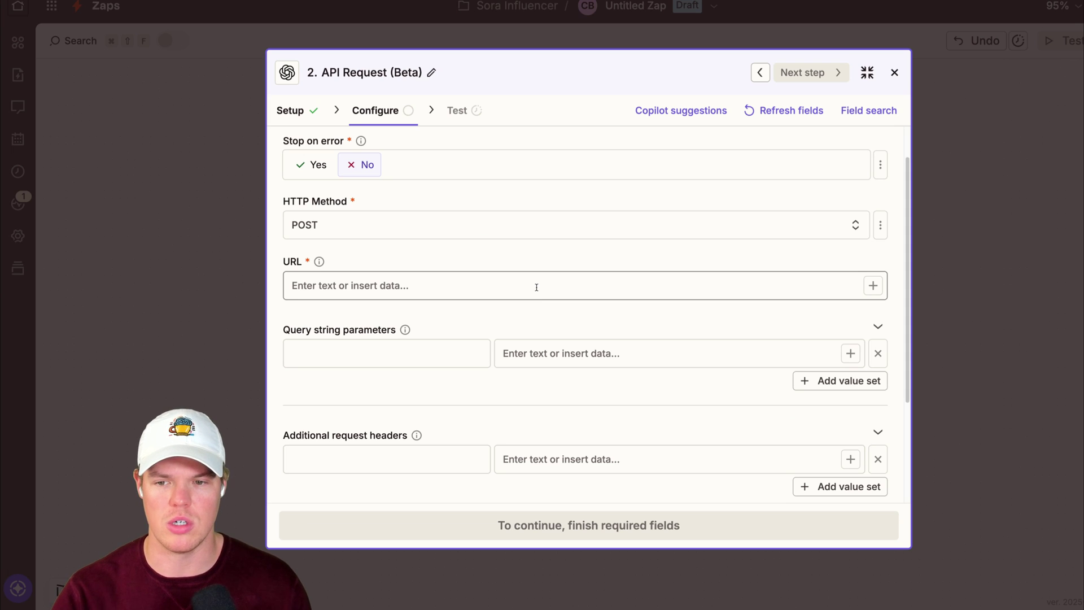
pyautogui.click(537, 287)
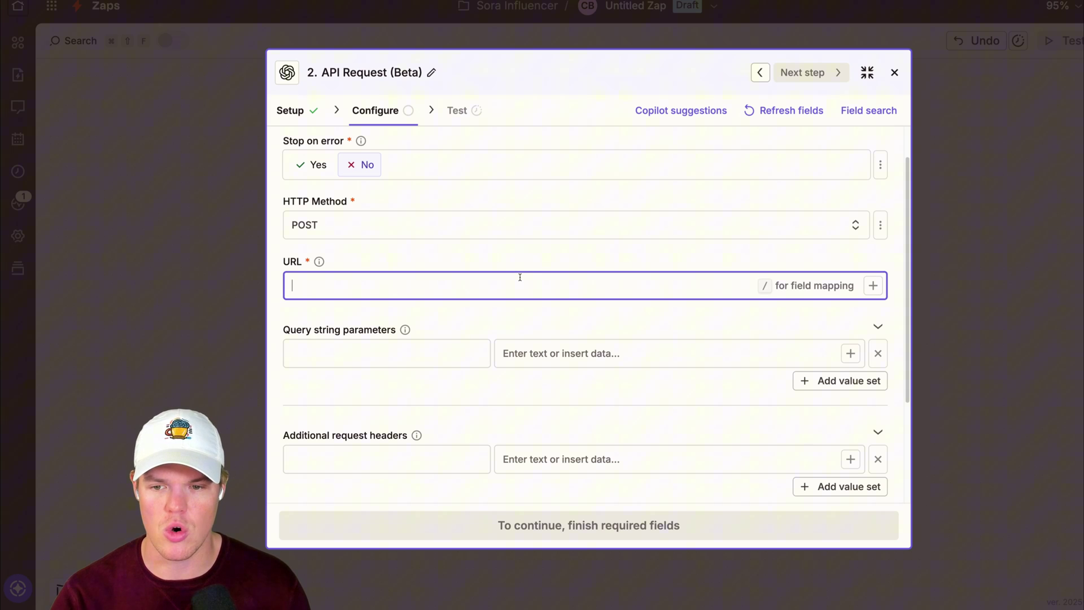
pyautogui.moveTo(361, 286); pyautogui.dragTo(439, 316)
pyautogui.click(413, 291)
pyautogui.moveTo(360, 286); pyautogui.dragTo(410, 286)
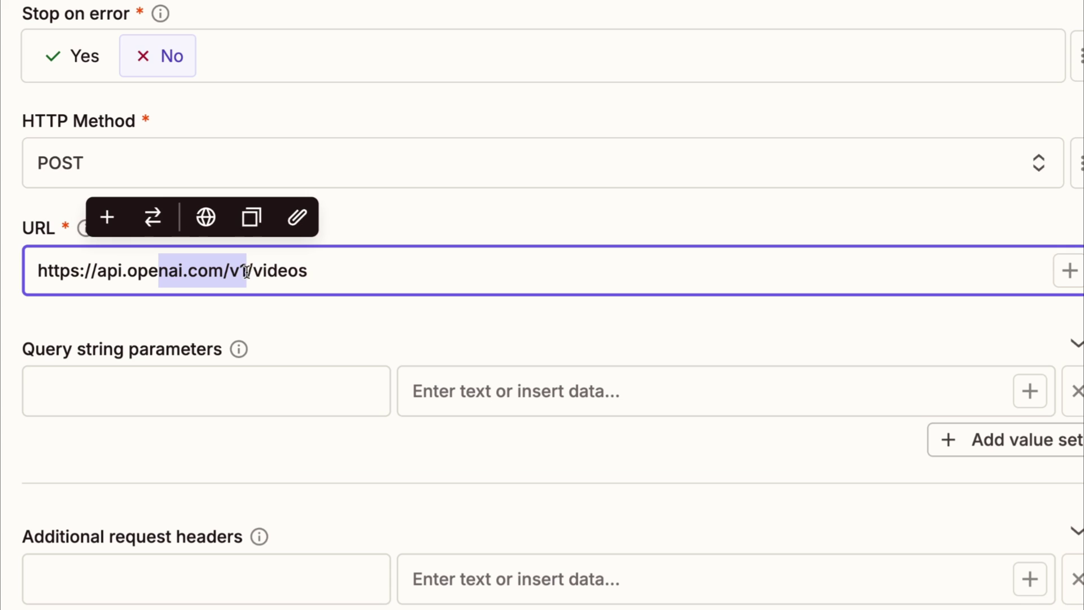
pyautogui.click(247, 272)
pyautogui.moveTo(249, 272); pyautogui.dragTo(341, 263)
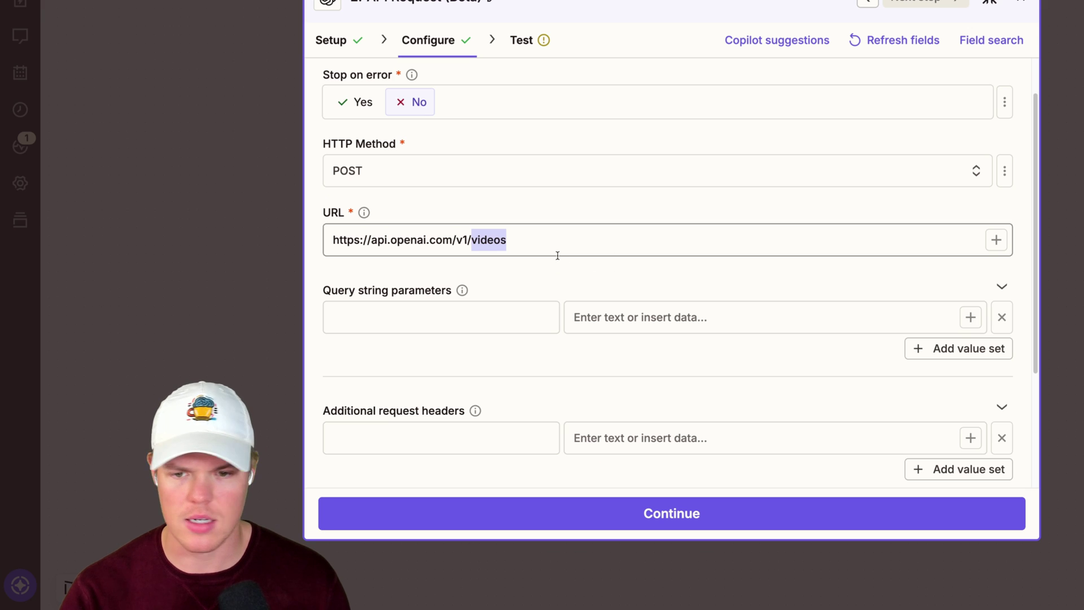
# Step: Add a Content-Type header with the value application/json
pyautogui.scroll(-3, 557, 255)
pyautogui.click(449, 437)
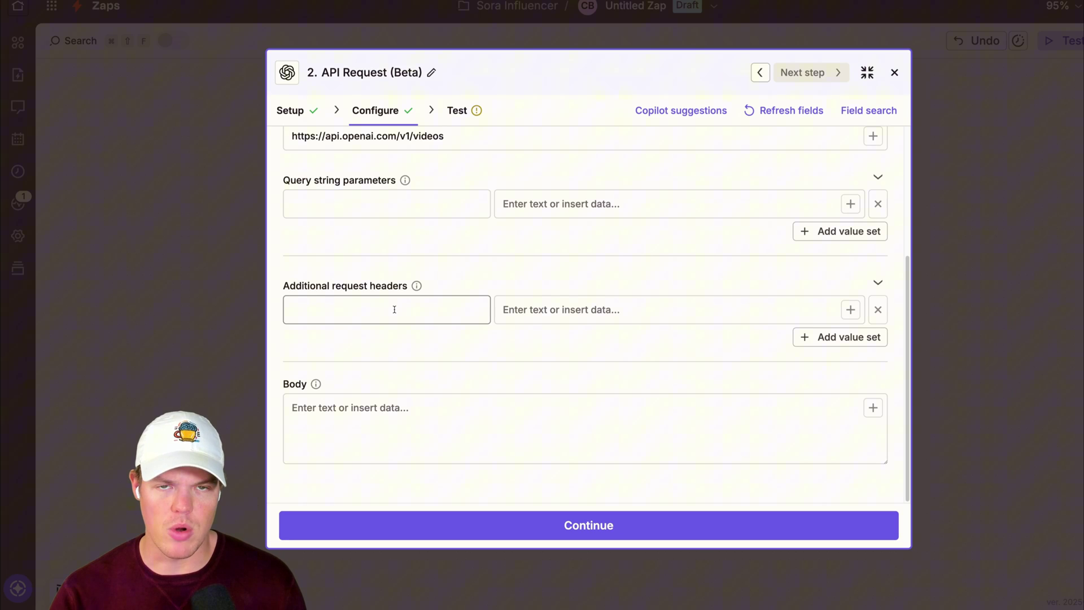
pyautogui.click(394, 310)
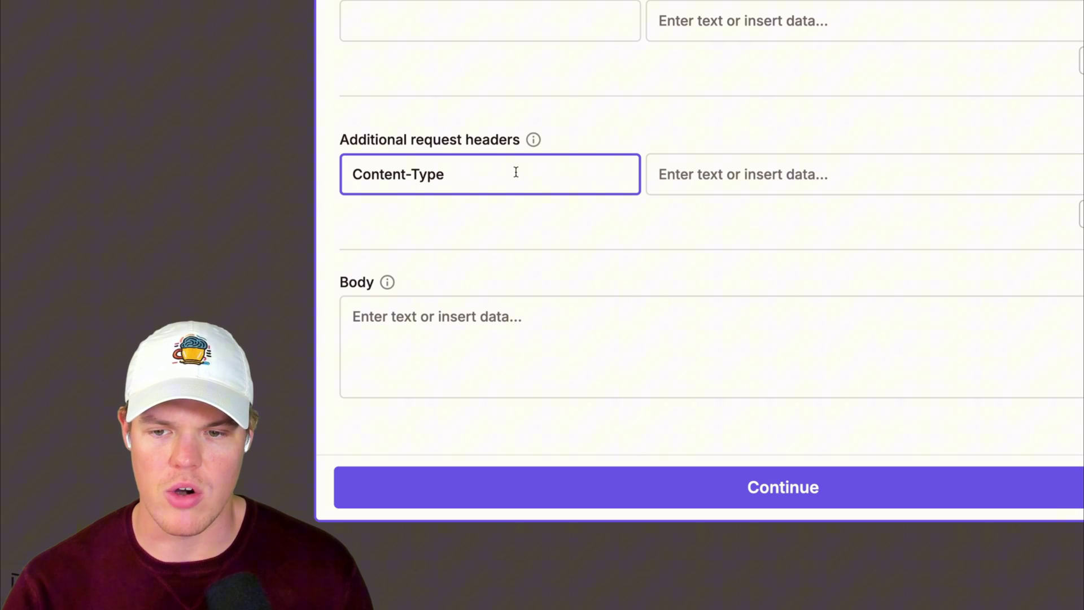
pyautogui.moveTo(515, 172); pyautogui.dragTo(363, 215)
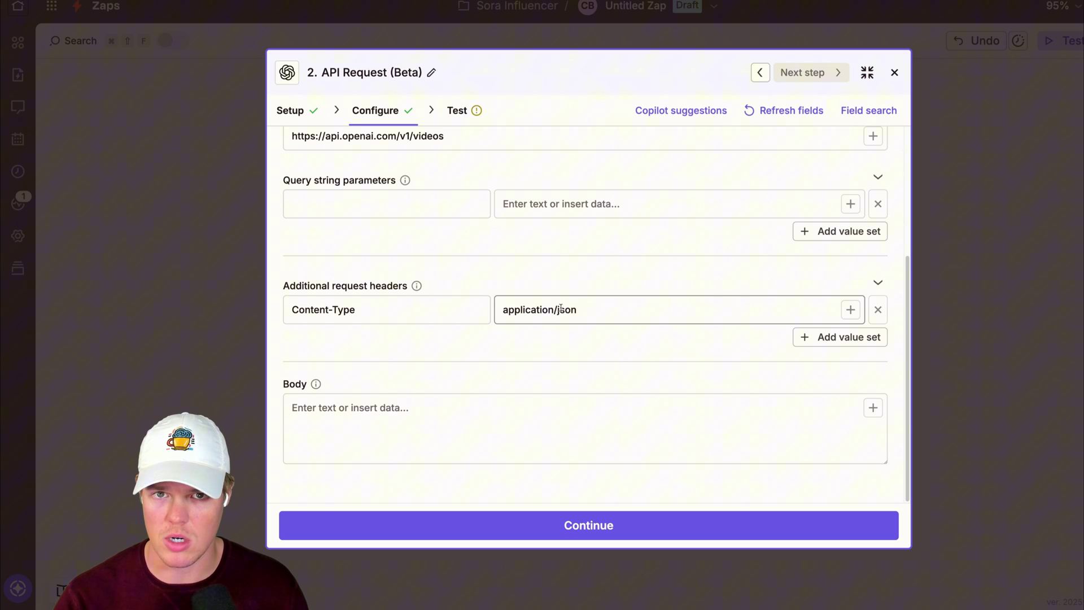
pyautogui.click(560, 323)
# Step: Paste the JSON request body and check its sora-2-pro model line
pyautogui.click(298, 412)
pyautogui.write('{   "model": "sora-2-pro",   "prompt": "A cinematic vertical video of a person walking through neon-lit Tokyo streets at night, rain reflecting the lights.",   "size": "720x1280",   "seconds": "4" }')
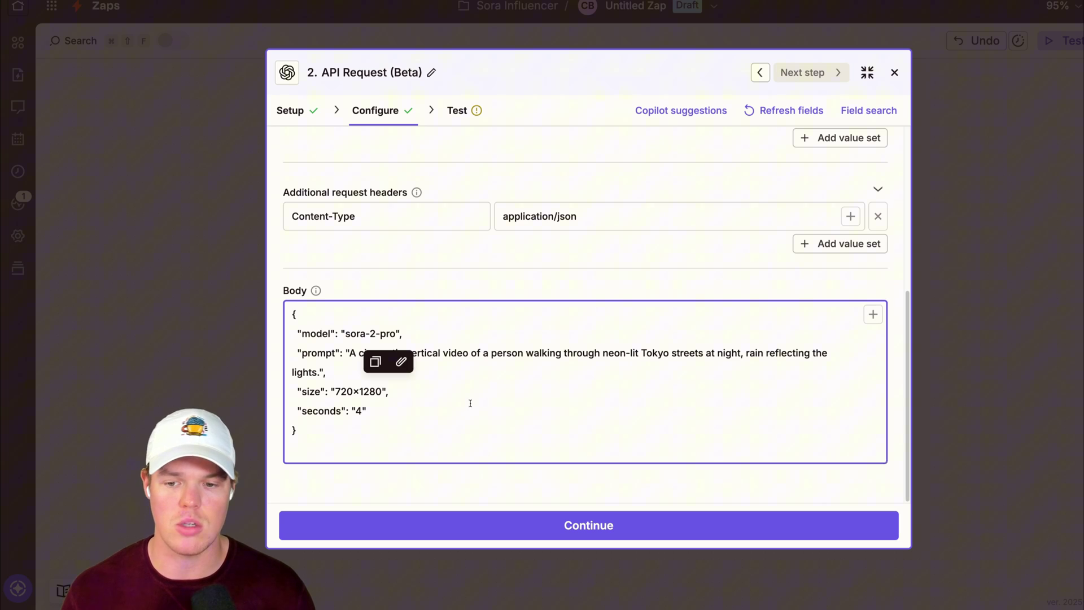
pyautogui.hotkey('ctrl', 'a')
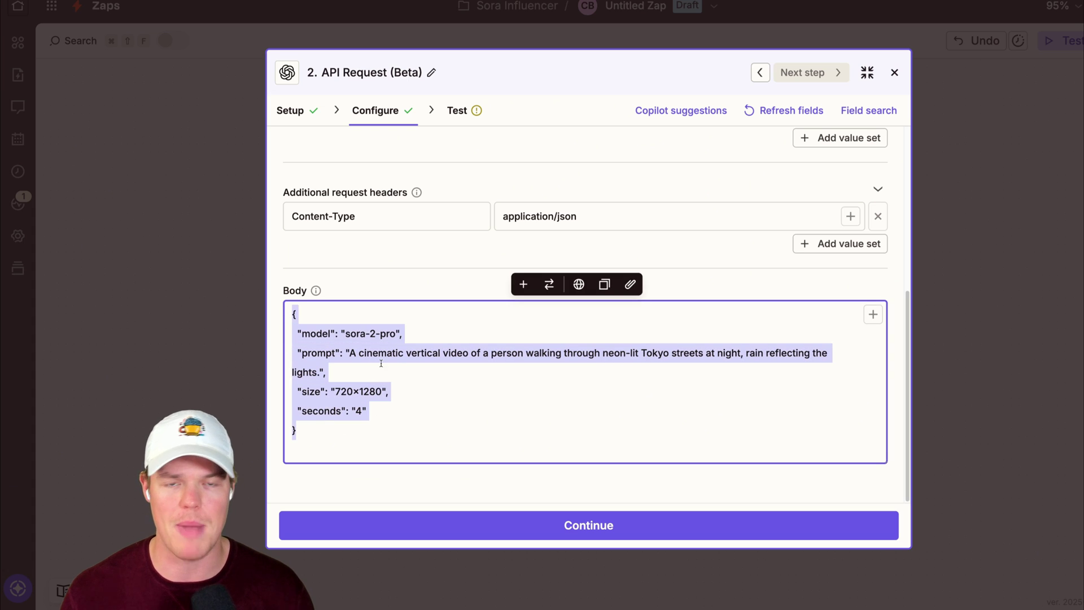
pyautogui.click(499, 376)
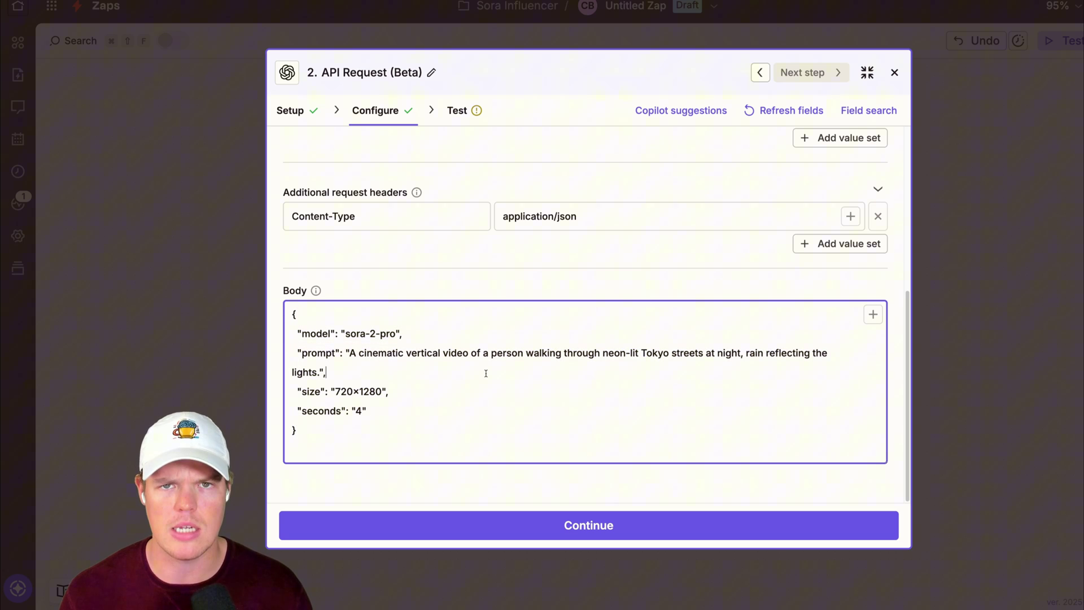
pyautogui.moveTo(367, 333); pyautogui.dragTo(298, 333)
pyautogui.click(468, 353)
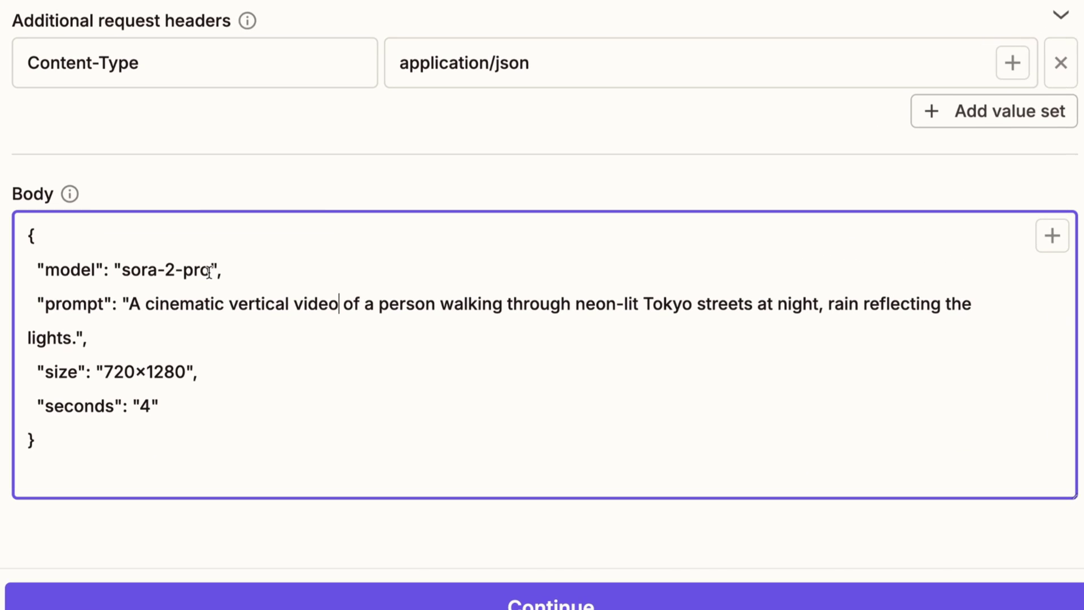
pyautogui.moveTo(399, 333); pyautogui.dragTo(340, 333)
pyautogui.click(414, 338)
pyautogui.moveTo(206, 273); pyautogui.dragTo(124, 273)
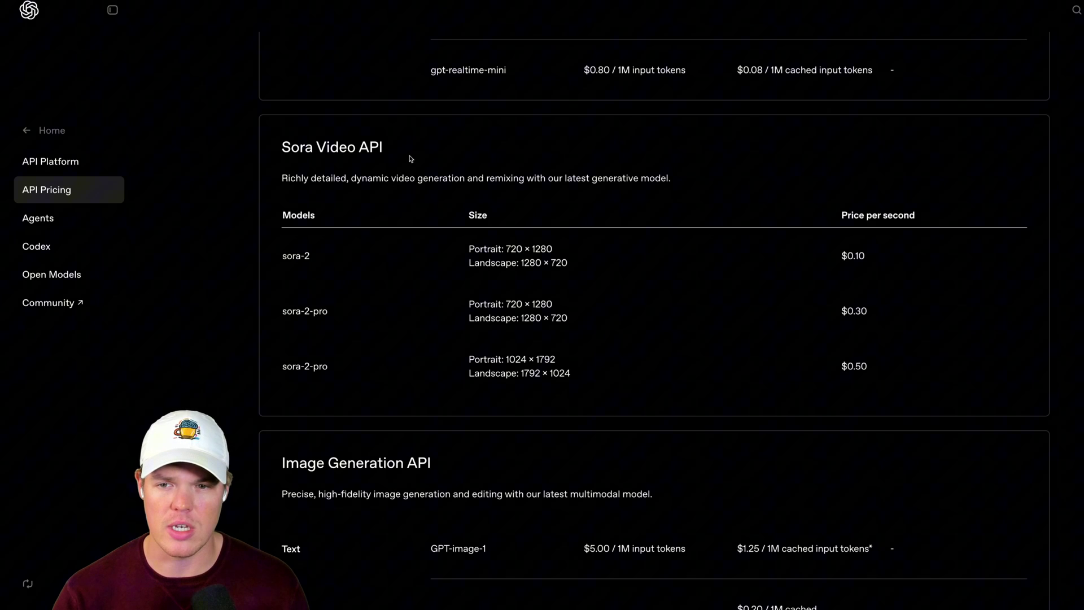
pyautogui.moveTo(406, 149); pyautogui.dragTo(270, 153)
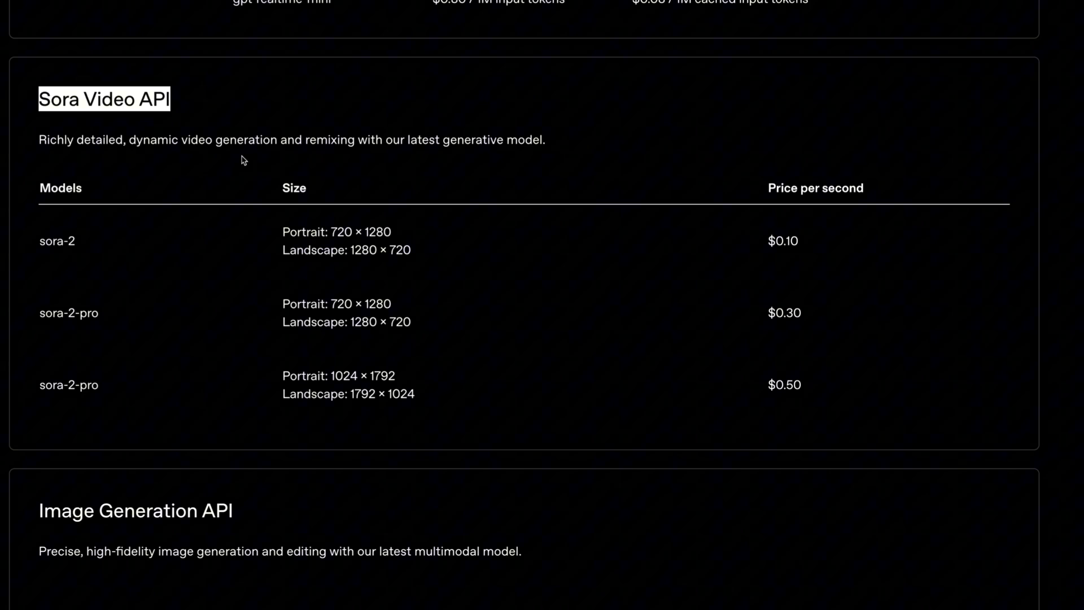
pyautogui.moveTo(107, 247); pyautogui.dragTo(37, 241)
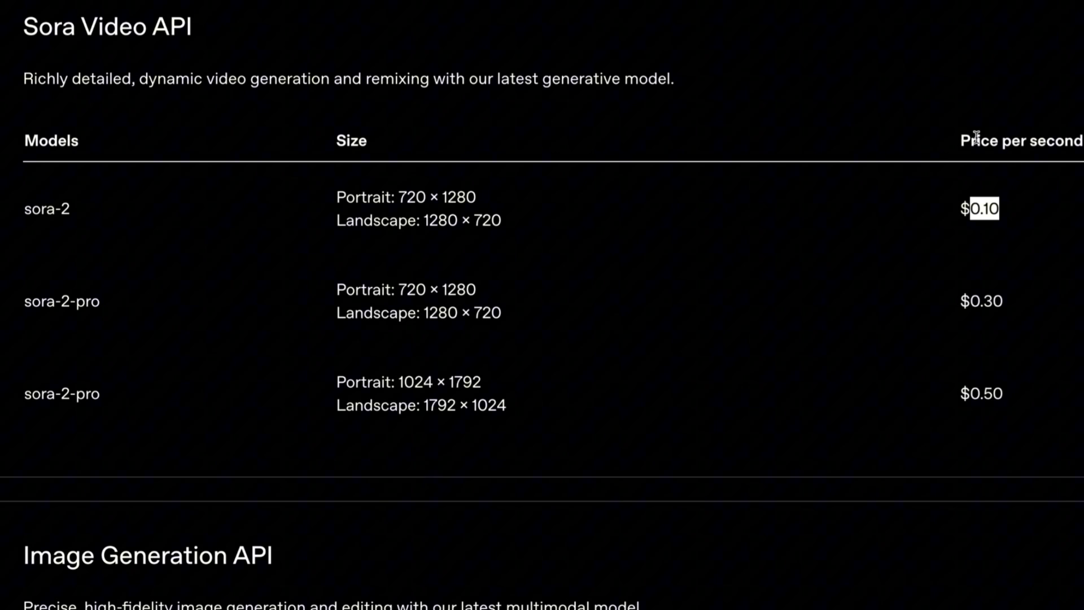
pyautogui.moveTo(974, 136); pyautogui.dragTo(1081, 140)
pyautogui.click(971, 237)
pyautogui.scroll(-3, 243, 305)
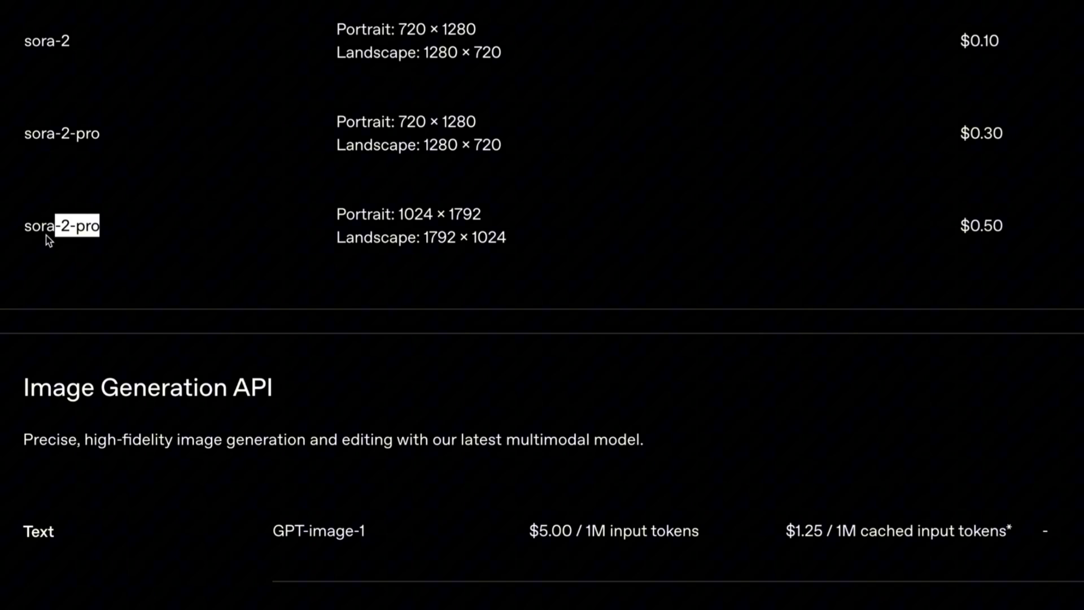
pyautogui.doubleClick(72, 232)
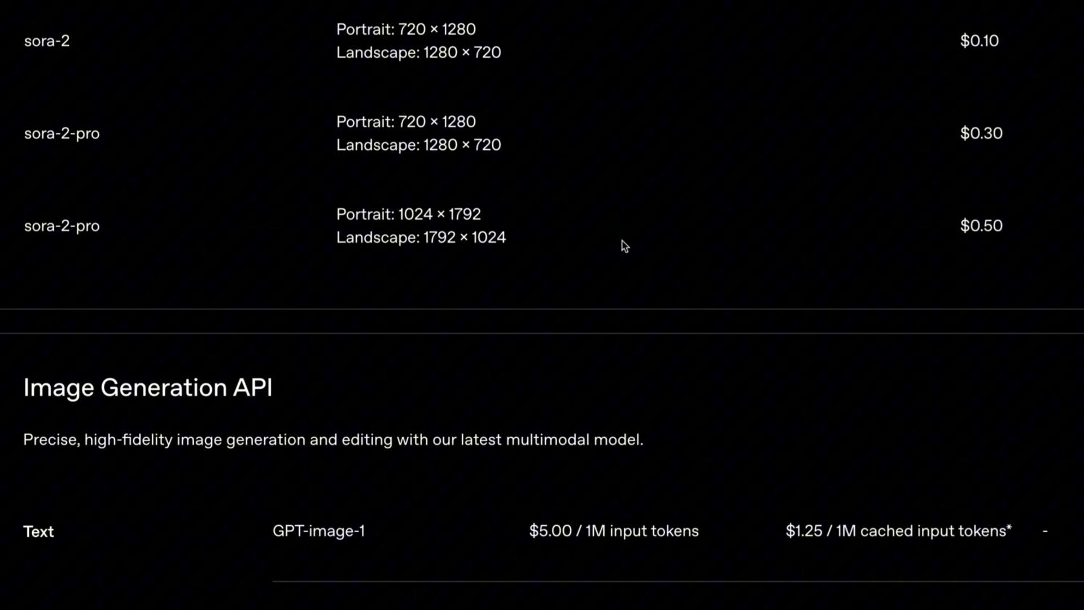
pyautogui.tripleClick(479, 238)
pyautogui.click(593, 242)
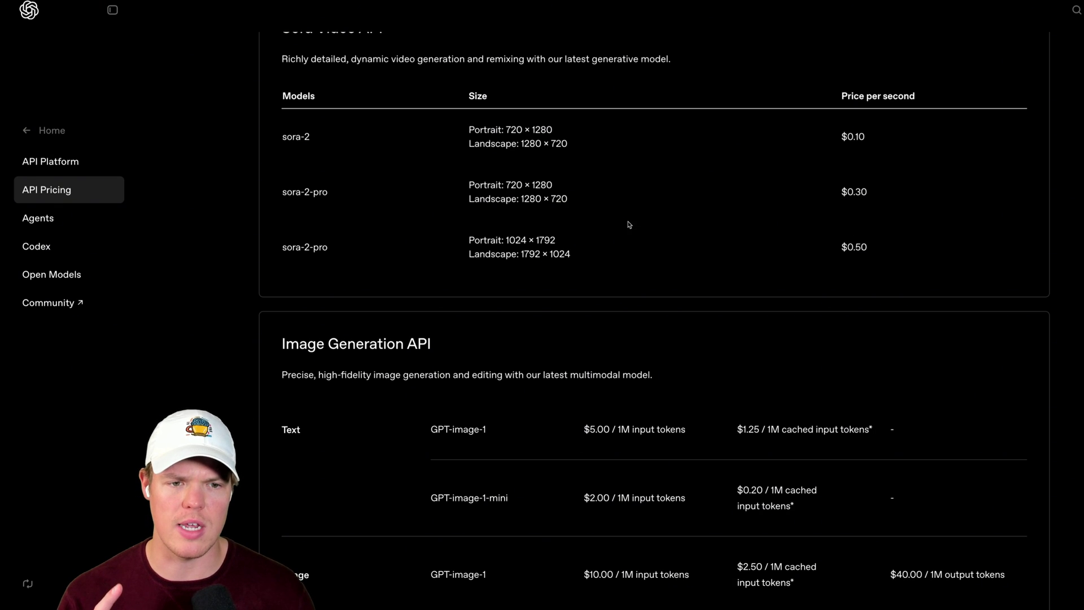
pyautogui.scroll(2, 638, 237)
pyautogui.moveTo(279, 170); pyautogui.dragTo(276, 338)
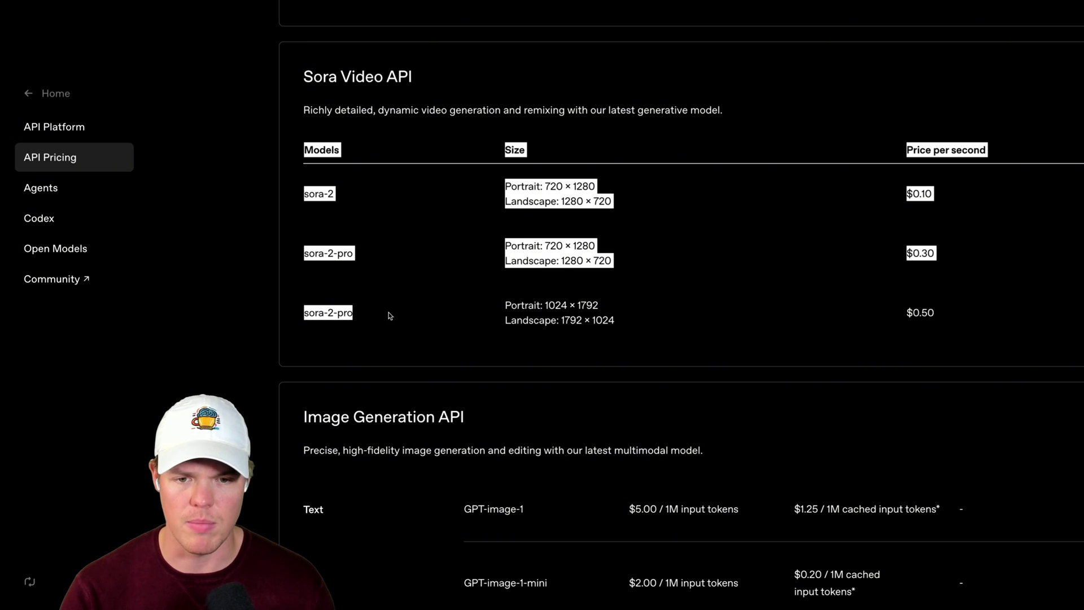
pyautogui.click(393, 313)
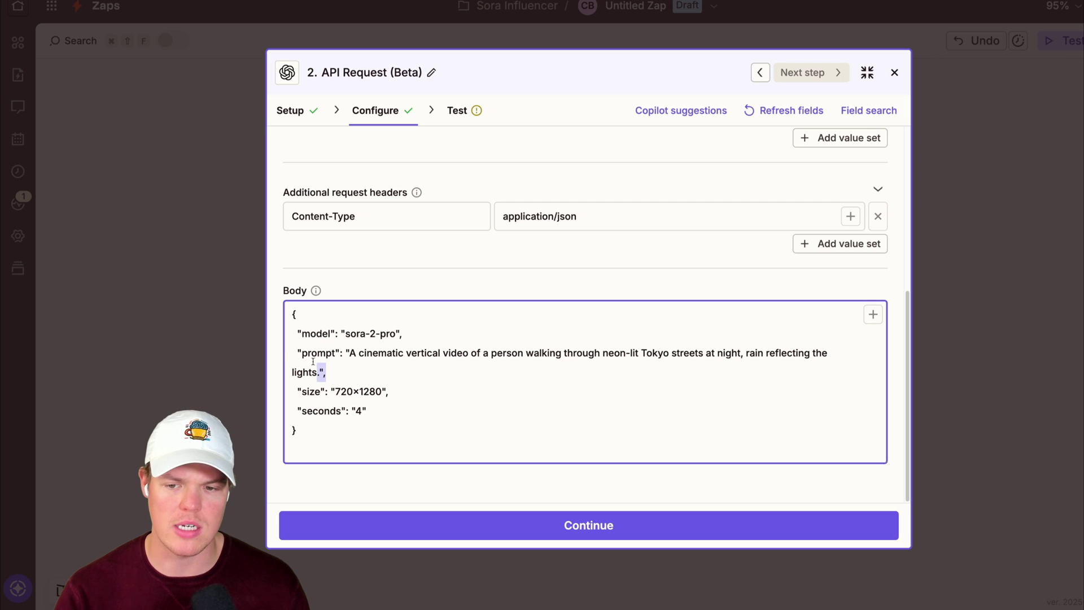
pyautogui.tripleClick(351, 363)
pyautogui.click(351, 364)
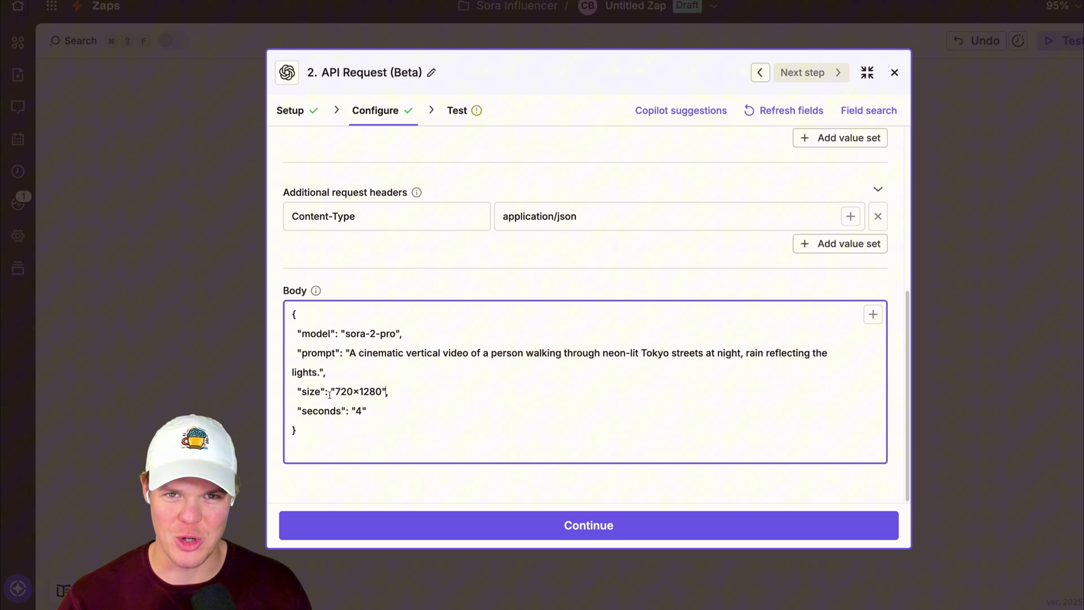
pyautogui.moveTo(309, 392); pyautogui.dragTo(323, 412)
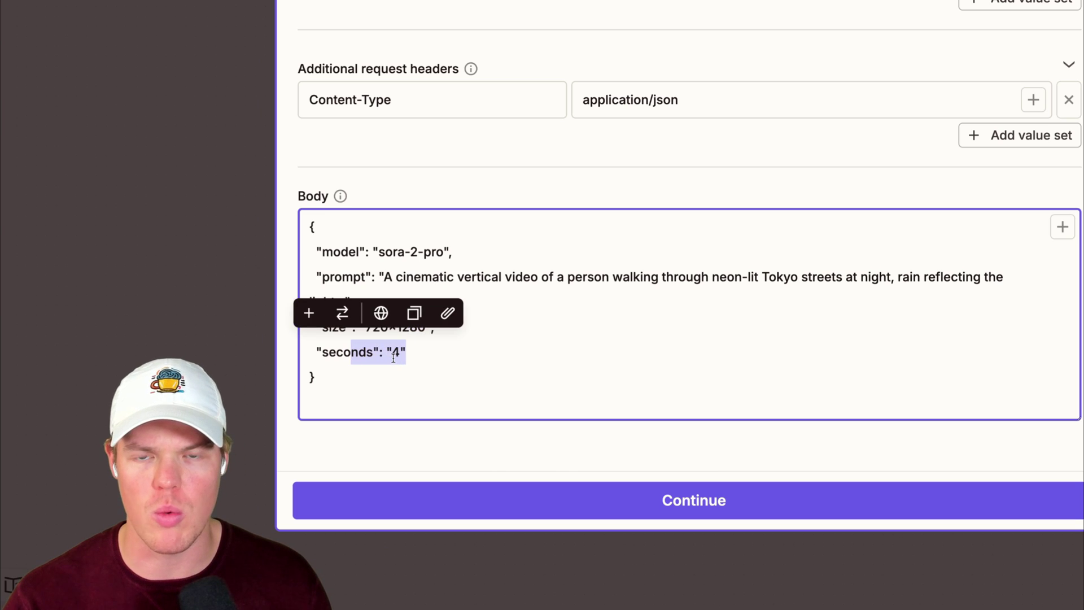
pyautogui.click(400, 353)
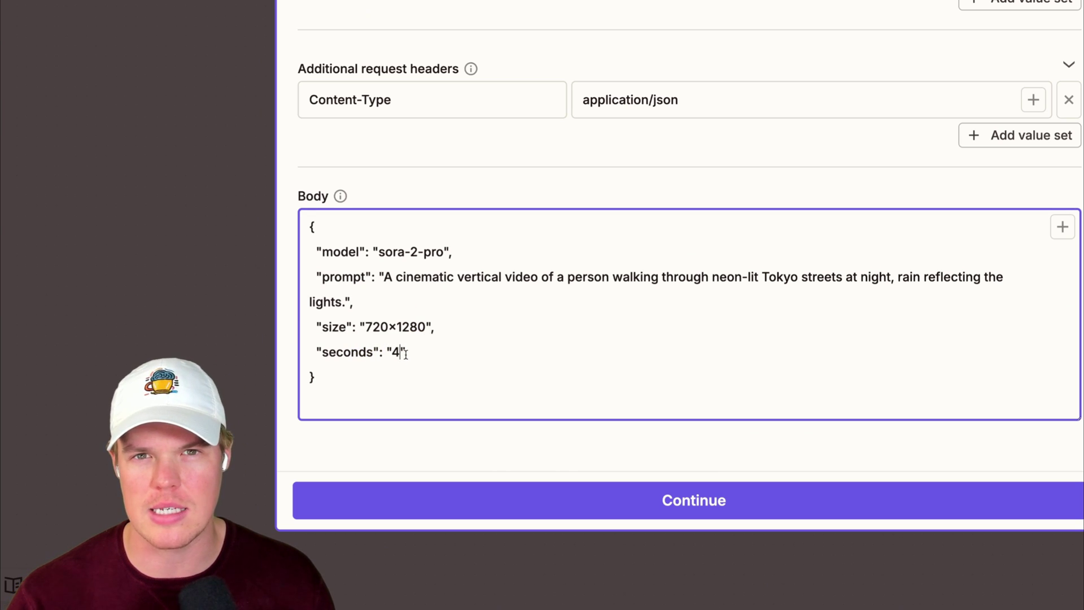
# Step: Test the API Request step and find the queued sora-2-pro video status in Data out
pyautogui.hotkey('shift', 'Left')
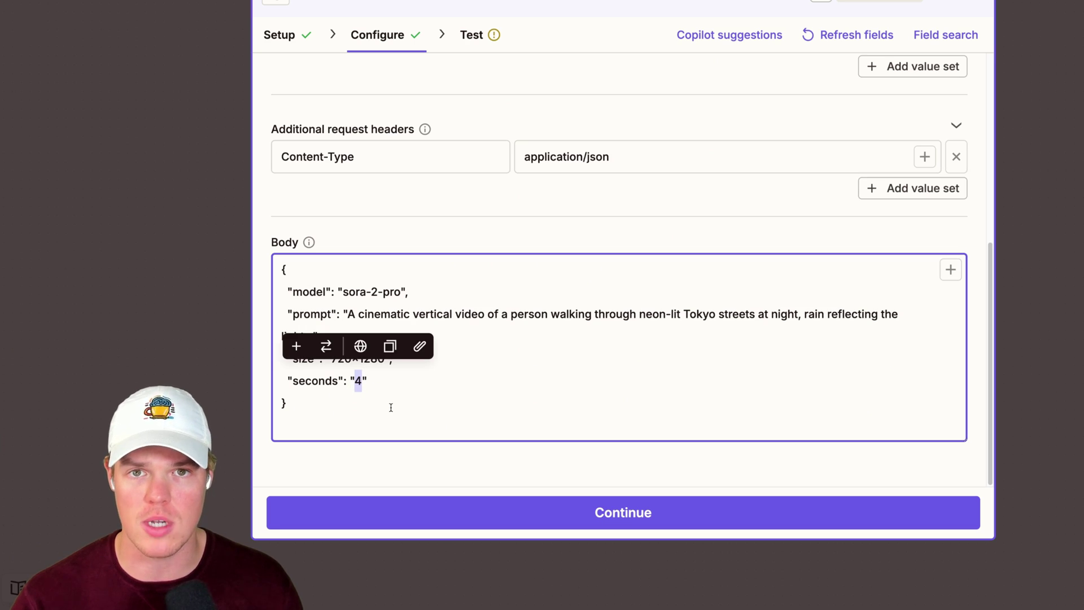
pyautogui.click(576, 514)
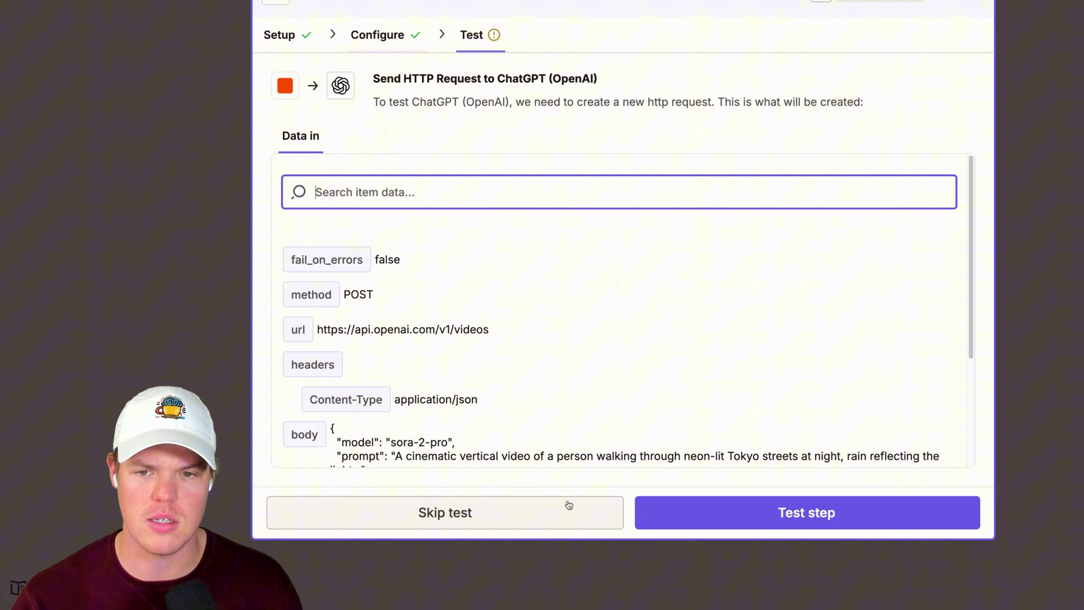
pyautogui.click(769, 526)
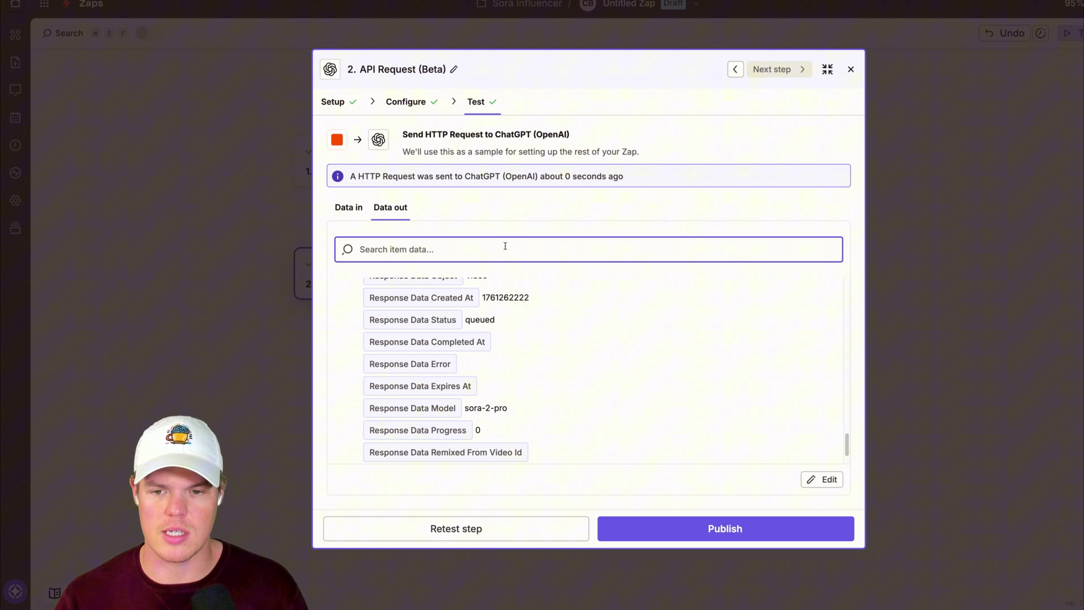
pyautogui.write('response')
pyautogui.press('BackSpace')
pyautogui.press('BackSpace')
pyautogui.press('BackSpace')
pyautogui.press('BackSpace')
pyautogui.press('BackSpace')
pyautogui.press('BackSpace')
pyautogui.press('BackSpace')
pyautogui.press('BackSpace')
pyautogui.write('queu')
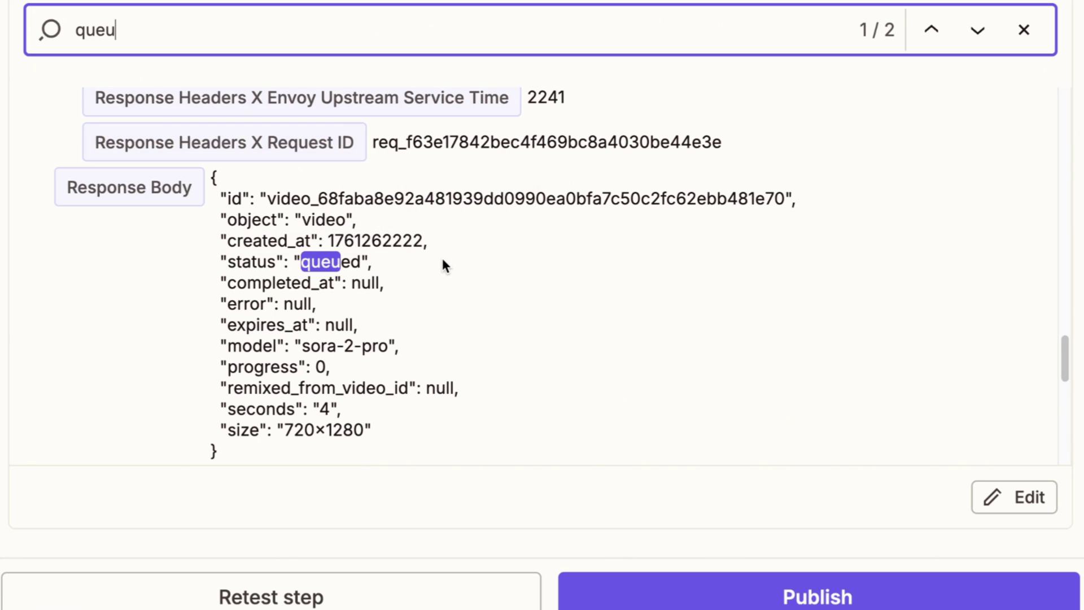
pyautogui.moveTo(444, 264); pyautogui.dragTo(200, 269)
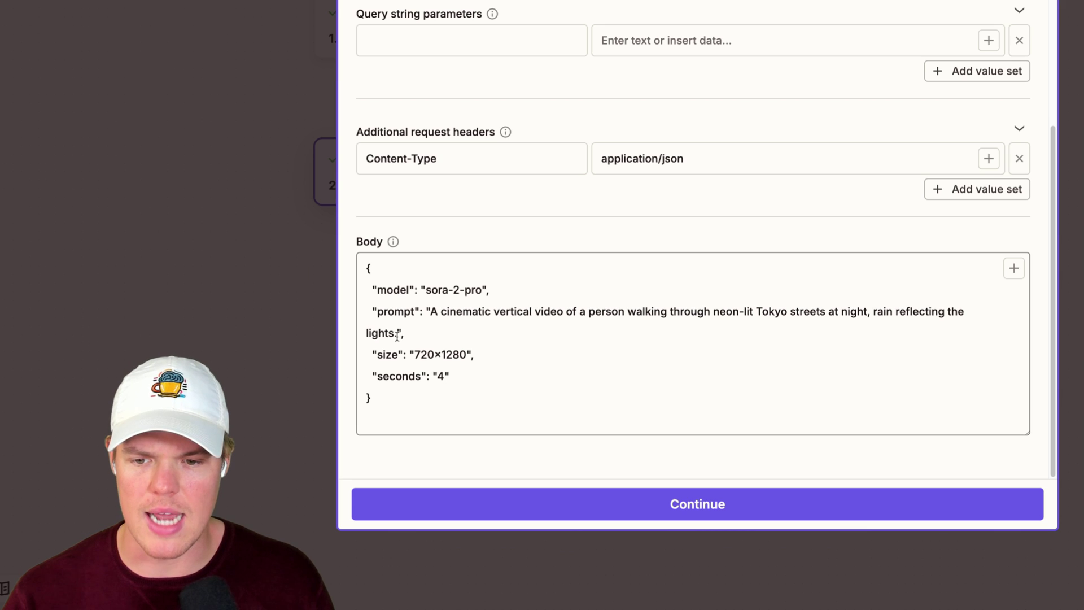
pyautogui.moveTo(360, 398); pyautogui.dragTo(381, 380)
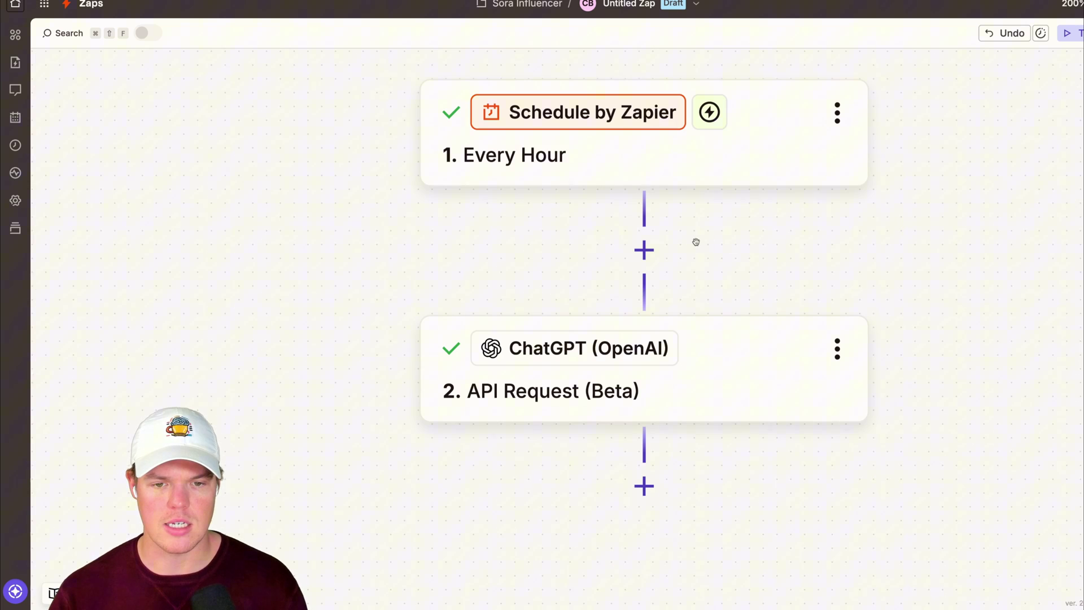
# Step: Insert a ChatGPT (OpenAI) Conversation step between the schedule and the API request
pyautogui.click(644, 248)
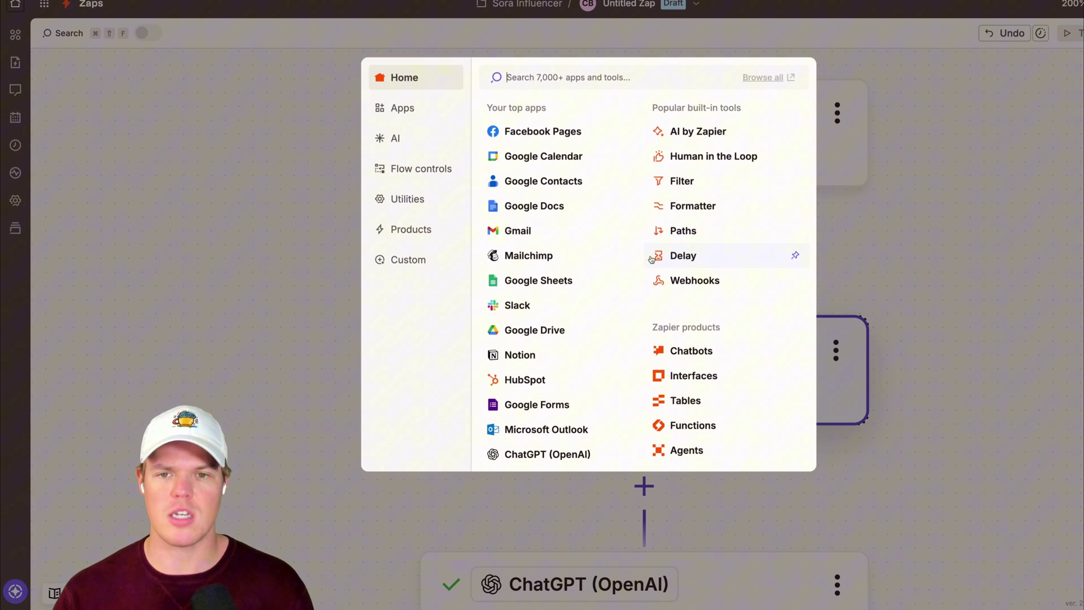
pyautogui.write('chatg')
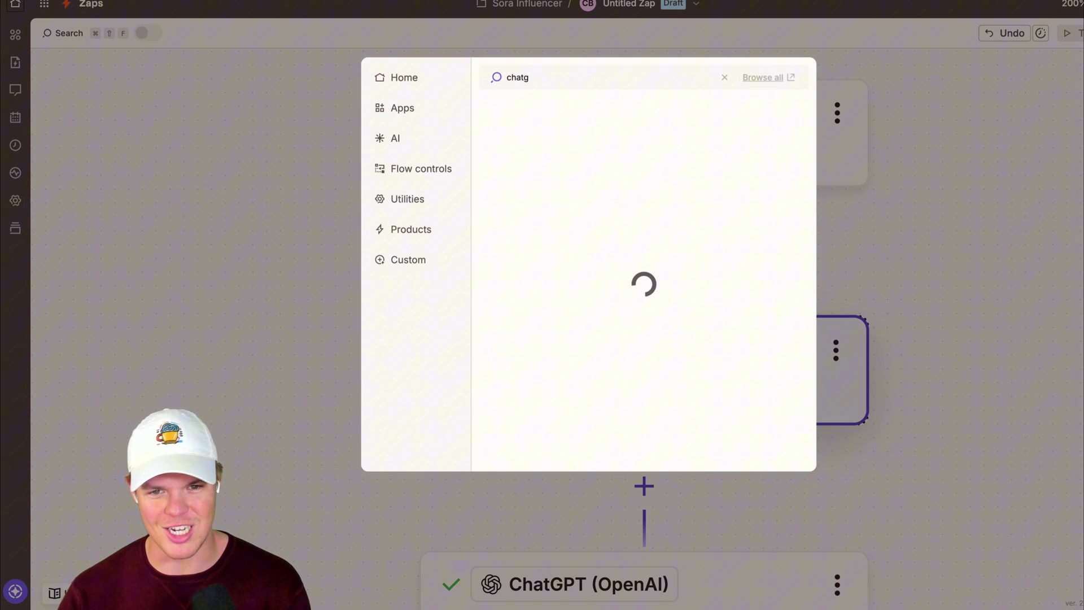
pyautogui.click(632, 112)
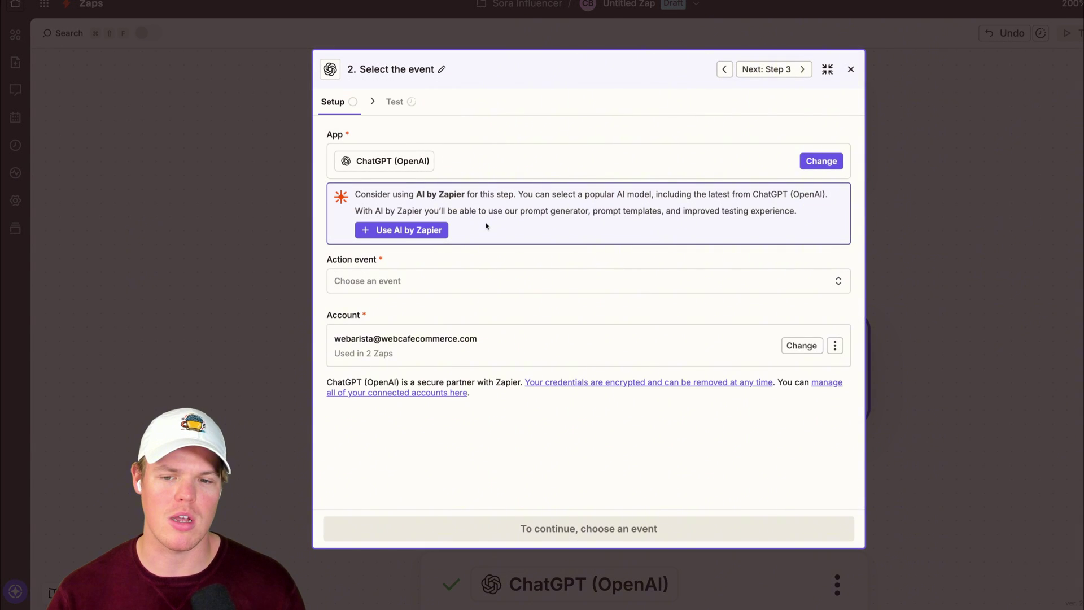
pyautogui.click(458, 280)
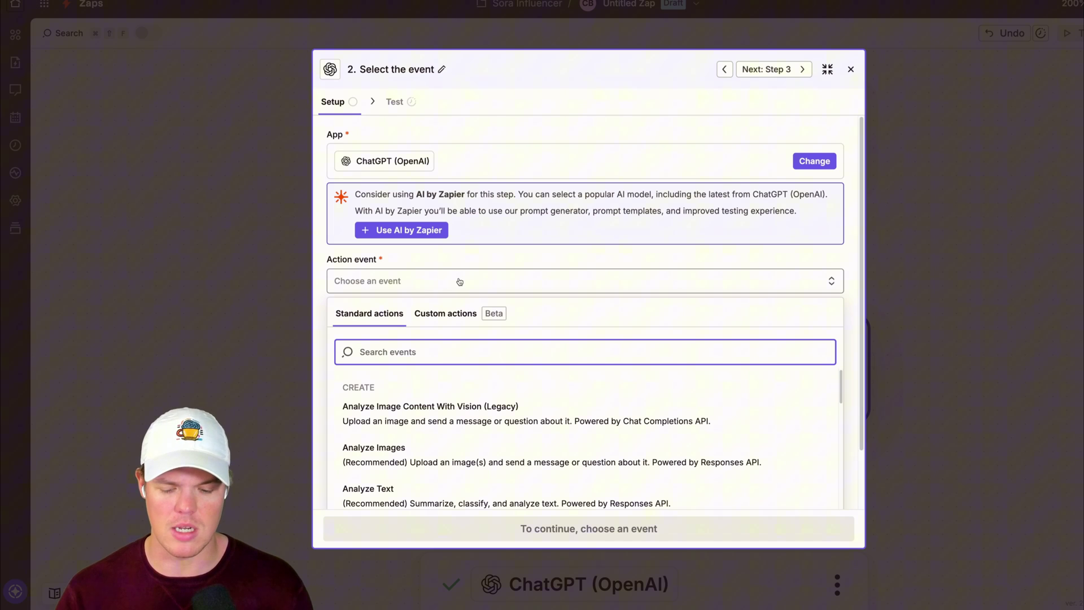
pyautogui.write('c')
pyautogui.press('BackSpace')
pyautogui.write('cp')
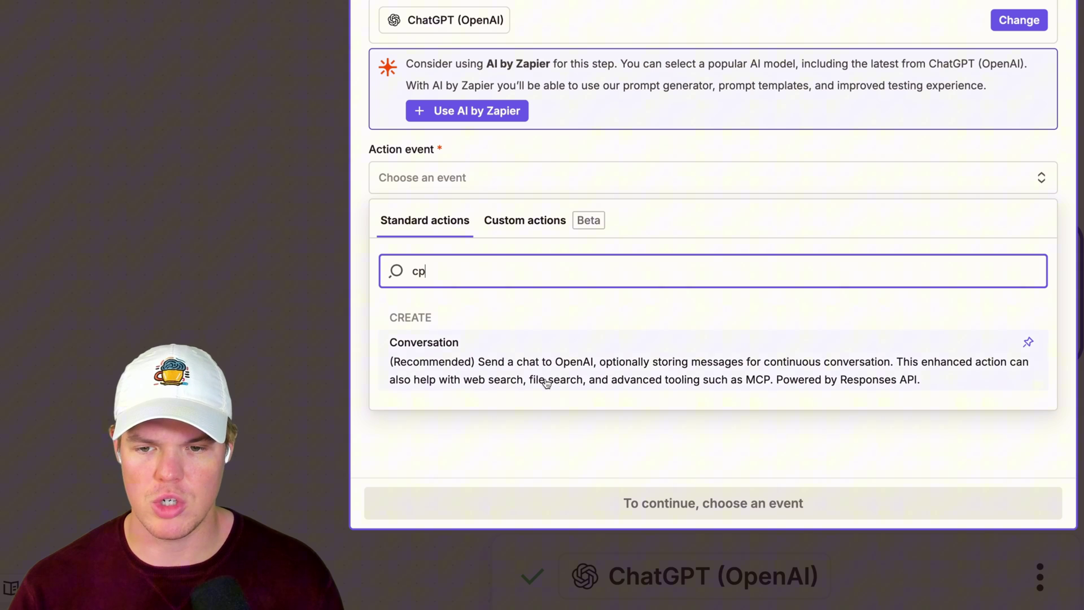
pyautogui.click(546, 383)
# Step: Set the model to gpt-5 and paste the cinematic Japan-scene prompt as the User Message
pyautogui.click(549, 49)
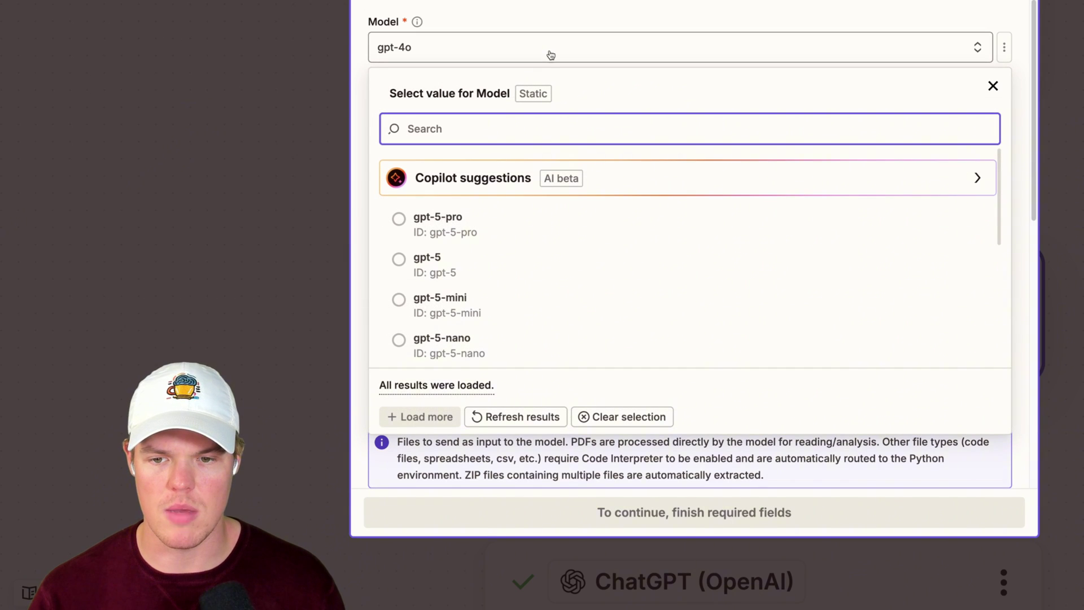
pyautogui.click(564, 261)
pyautogui.click(598, 158)
pyautogui.write("Generate a visually rich, cinematic 2-sentence summary of a random event happening somewhere in Japan. The scene should feel like it's being captured through a camera — include framing or film terms such as wide shot, panning, close-up, soft light, or handheld camera. Keep it short, vivid, and realistic, as if describing the opening scene of a movie.")
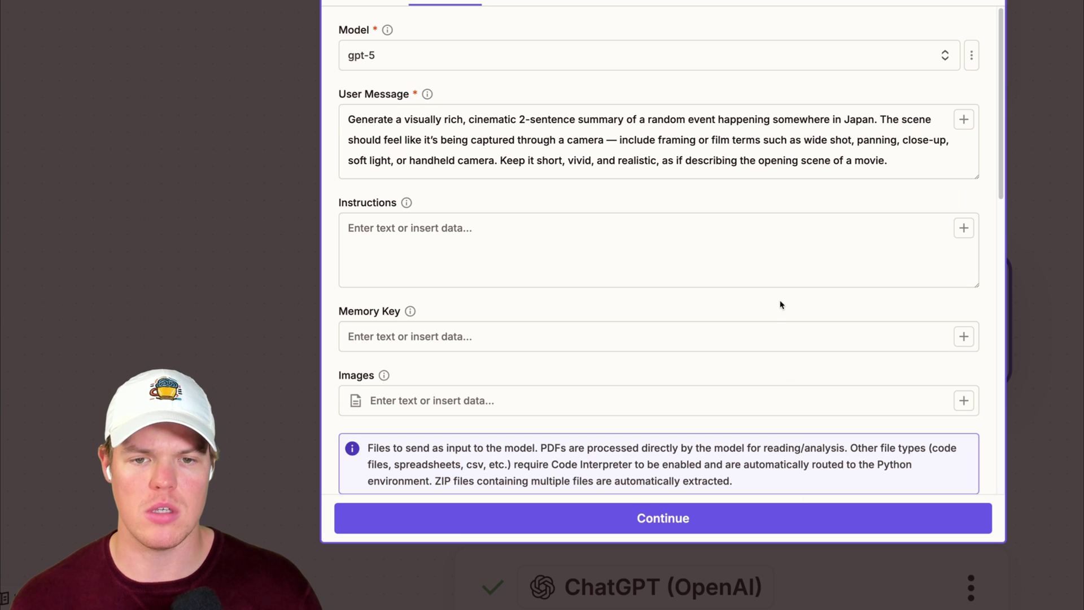
pyautogui.doubleClick(669, 118)
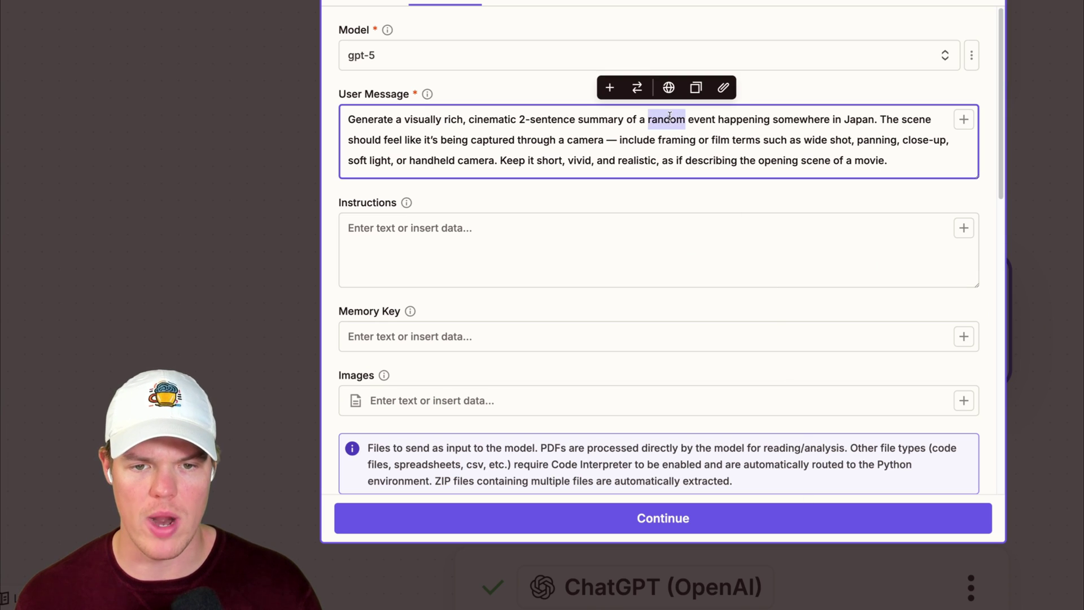
pyautogui.click(712, 136)
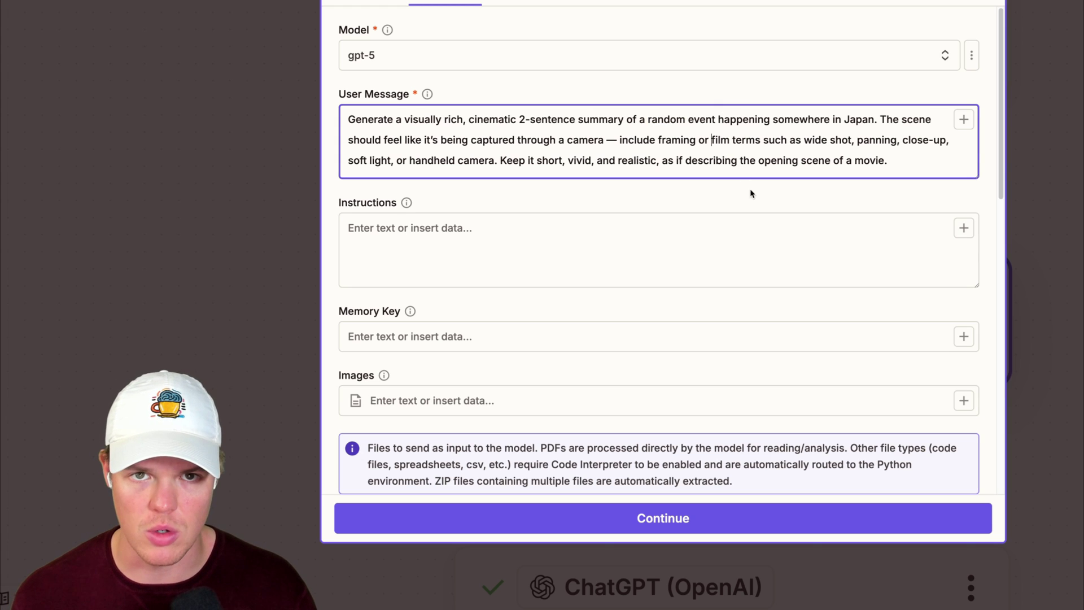
pyautogui.moveTo(671, 119); pyautogui.dragTo(730, 120)
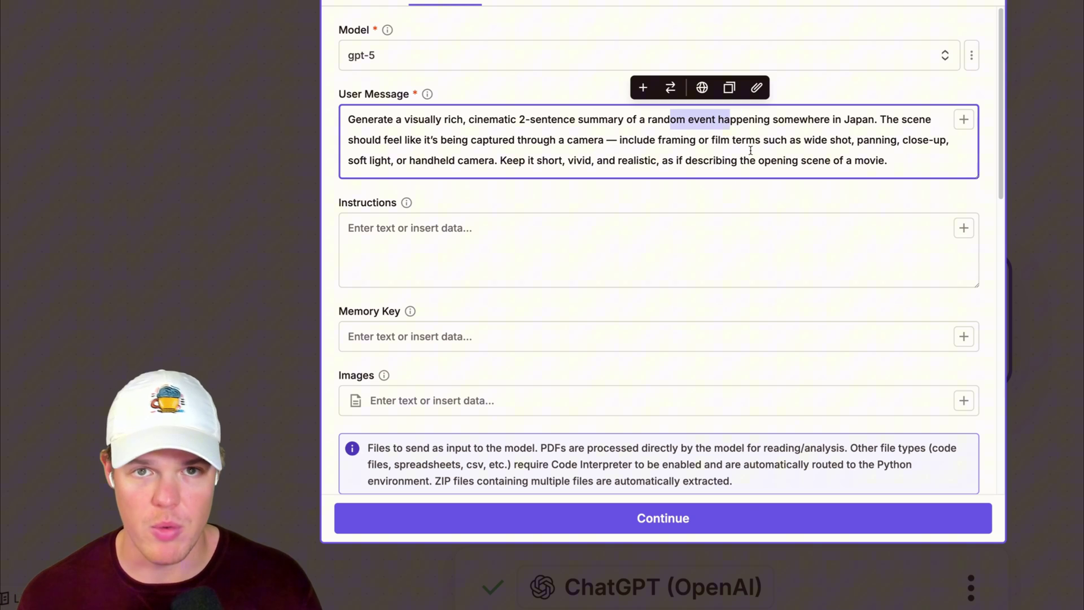
pyautogui.click(750, 149)
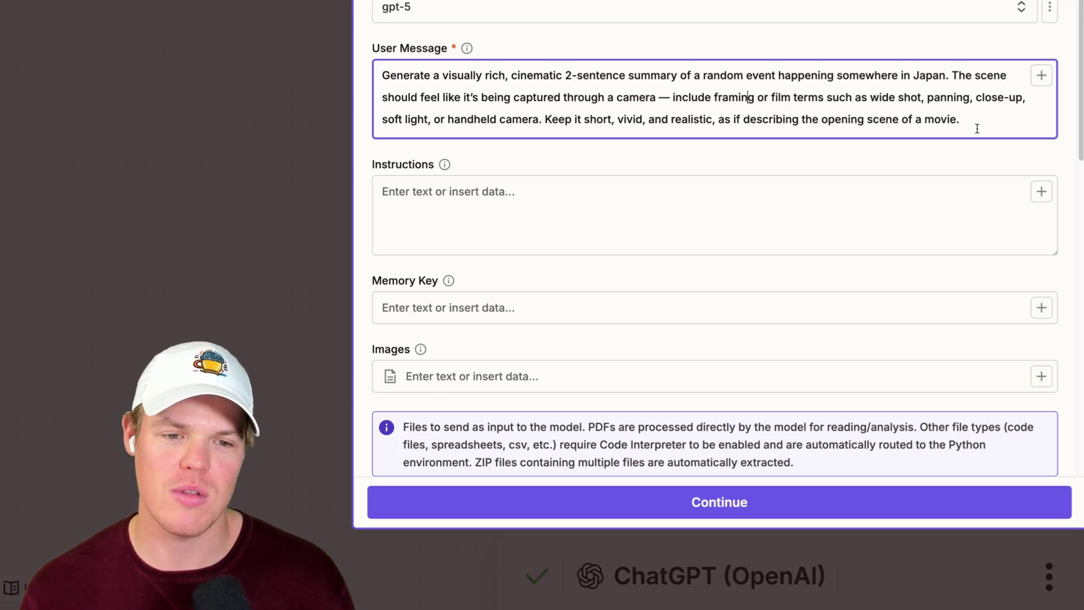
pyautogui.tripleClick(975, 121)
pyautogui.click(709, 160)
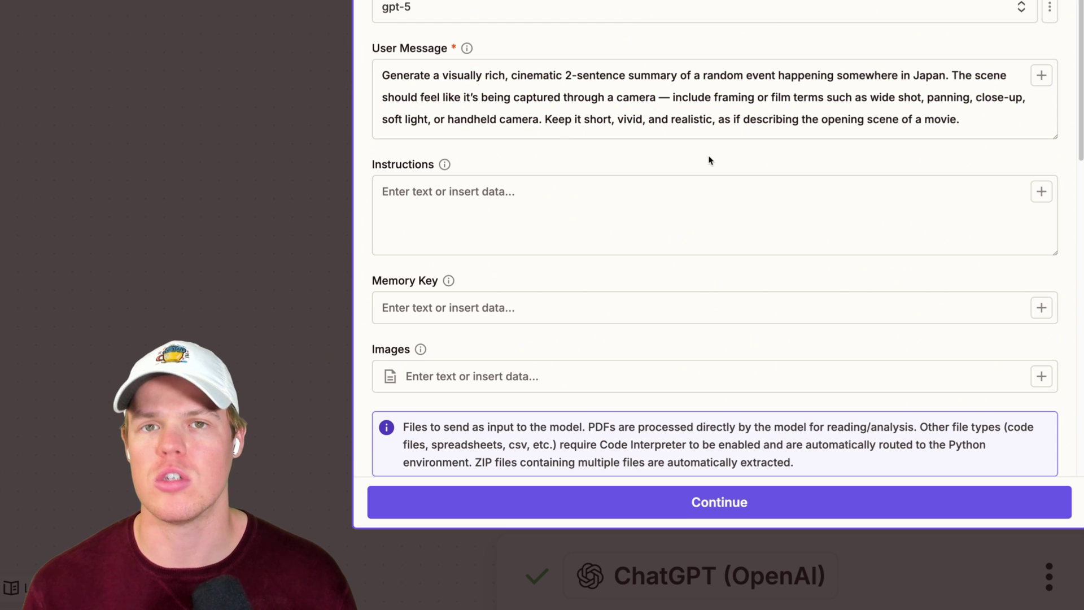
# Step: Enter soraoutput as the Conversation step's Memory Key
pyautogui.click(673, 295)
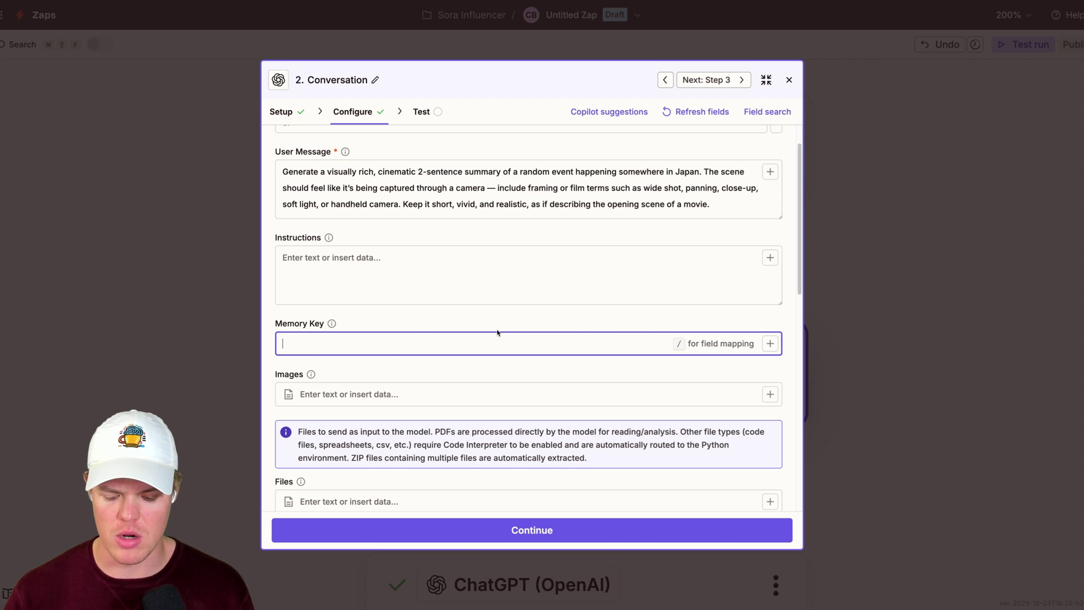
pyautogui.write('soraoutput')
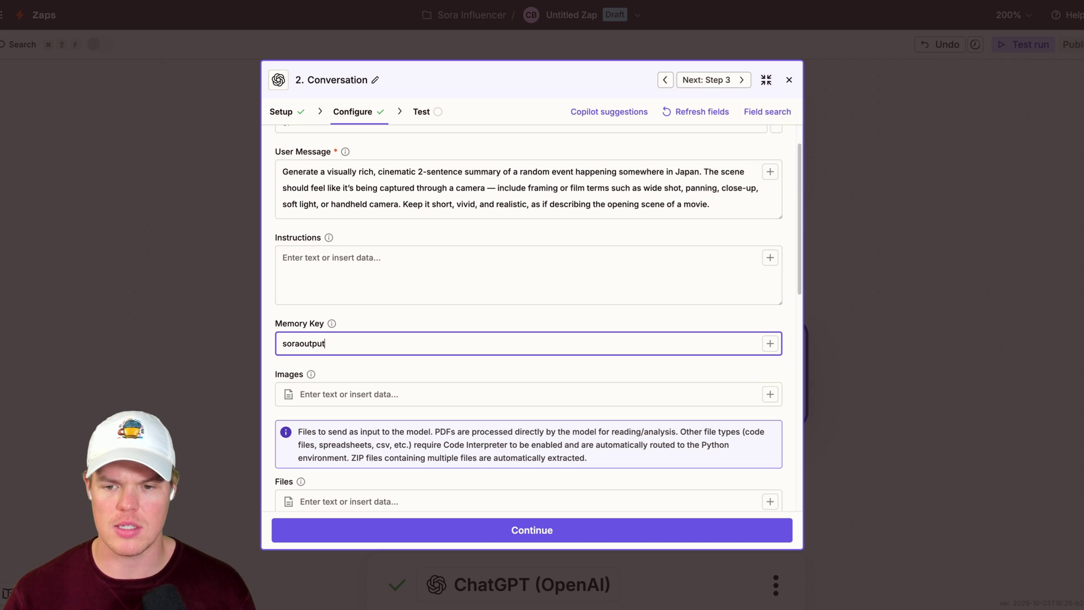
pyautogui.scroll(-10, 499, 354)
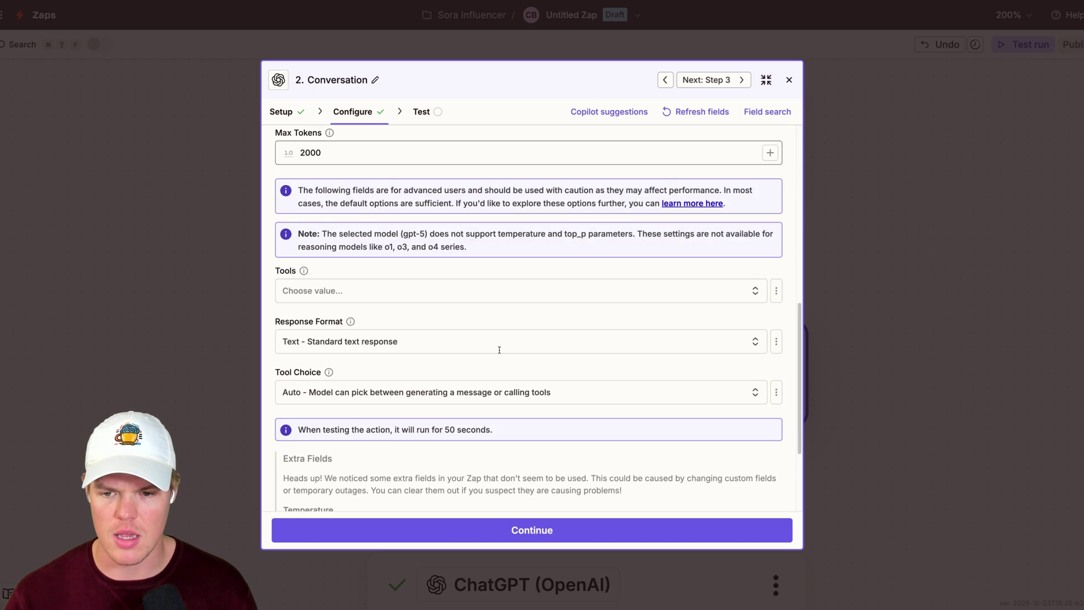
# Step: Test the Conversation step and review its generated Toyosu Fish Market scene output
pyautogui.click(530, 531)
pyautogui.click(553, 530)
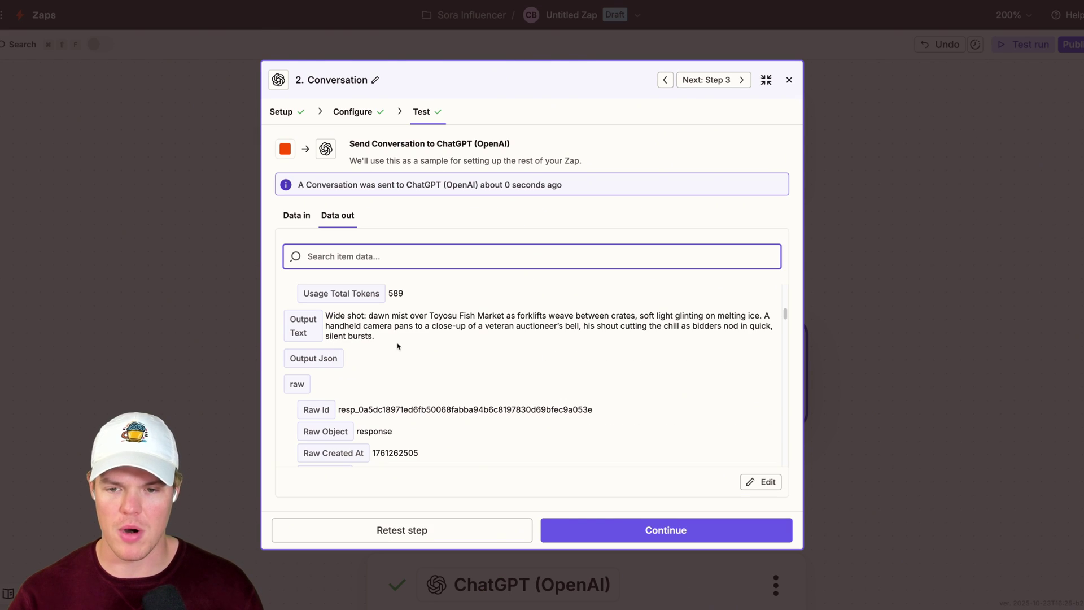
pyautogui.moveTo(333, 316); pyautogui.dragTo(401, 338)
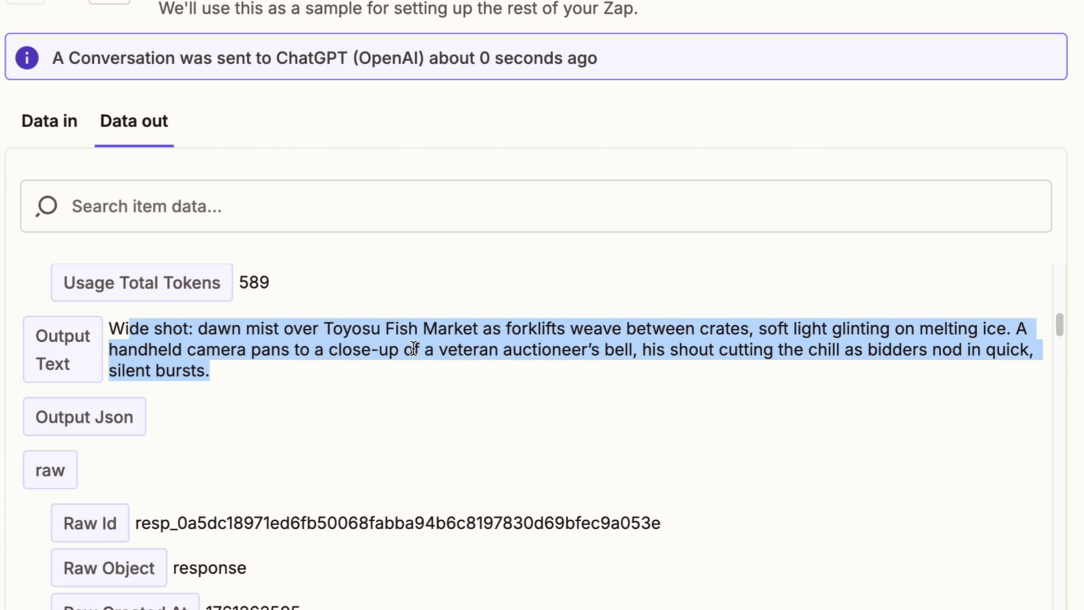
pyautogui.click(520, 335)
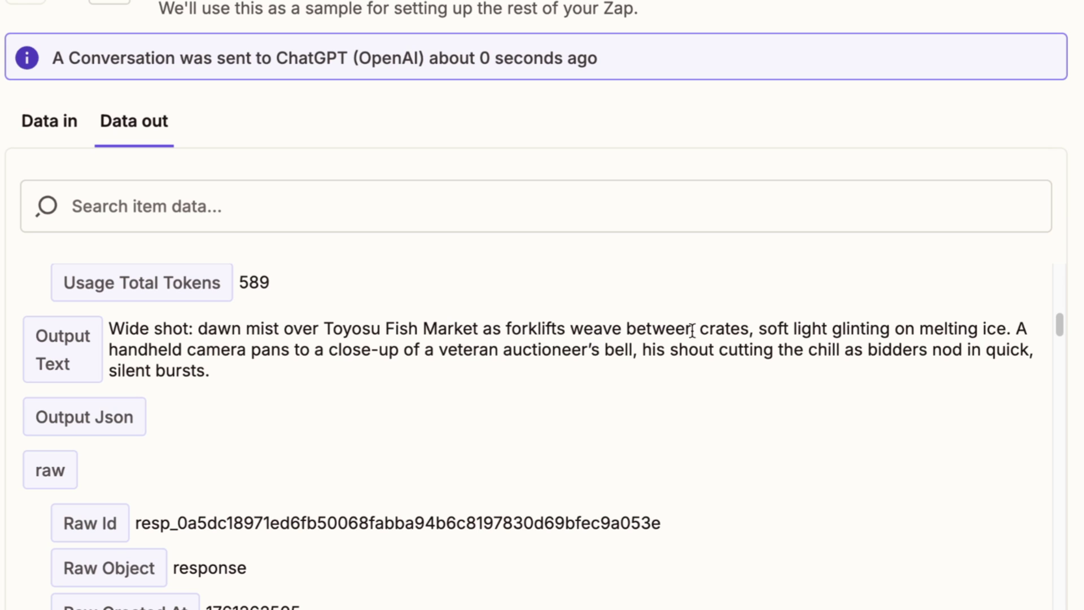
pyautogui.moveTo(210, 369); pyautogui.dragTo(66, 358)
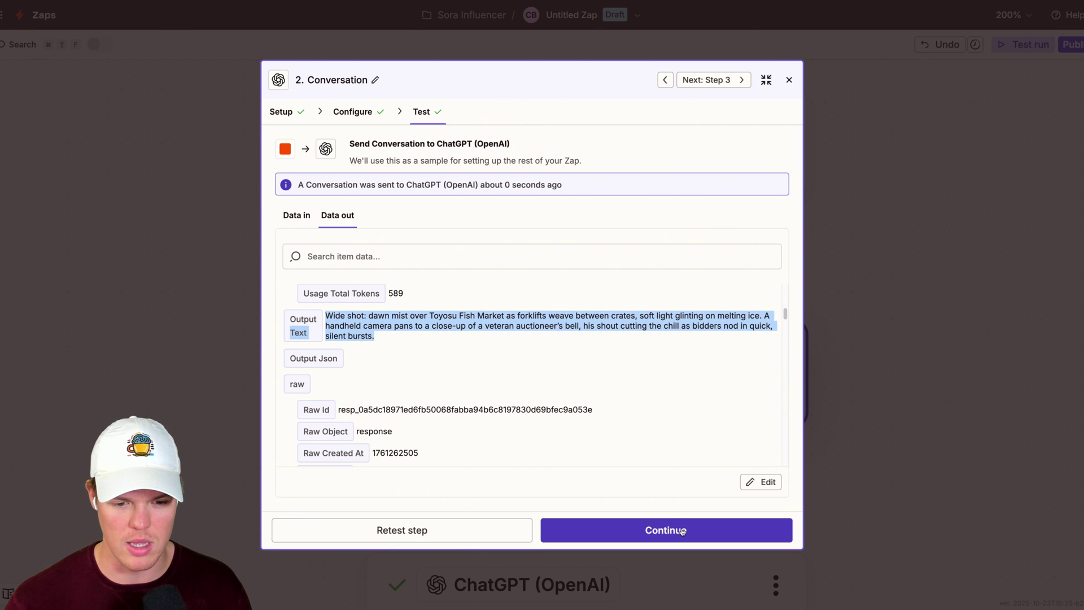
# Step: Replace the API Request body's hard-coded prompt with step 2's Messages Content Text, then retest
pyautogui.click(683, 531)
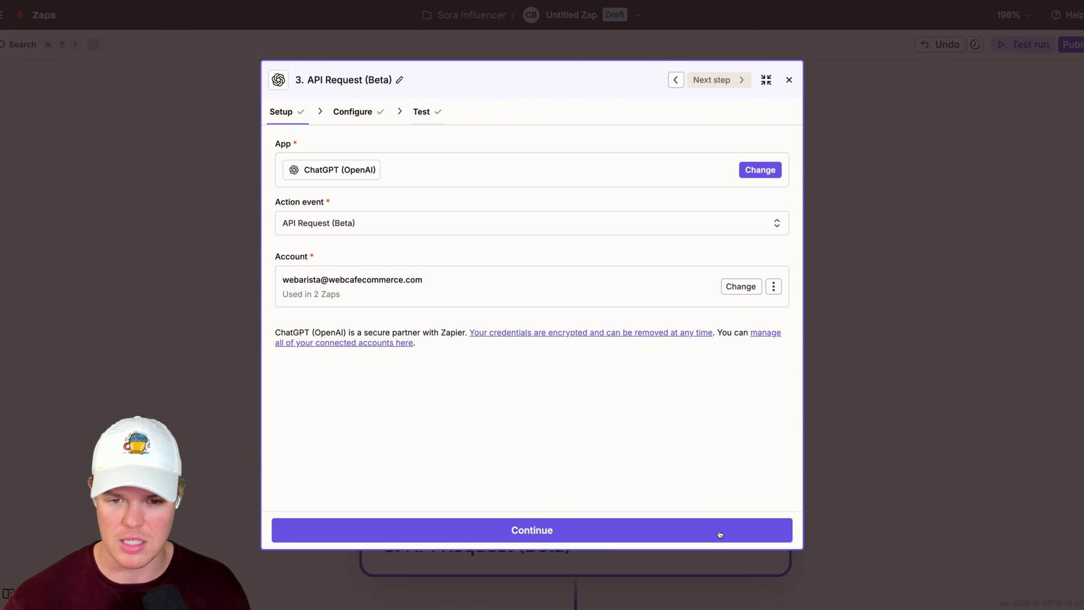
pyautogui.click(583, 528)
pyautogui.scroll(-3, 449, 294)
pyautogui.scroll(-2, 448, 295)
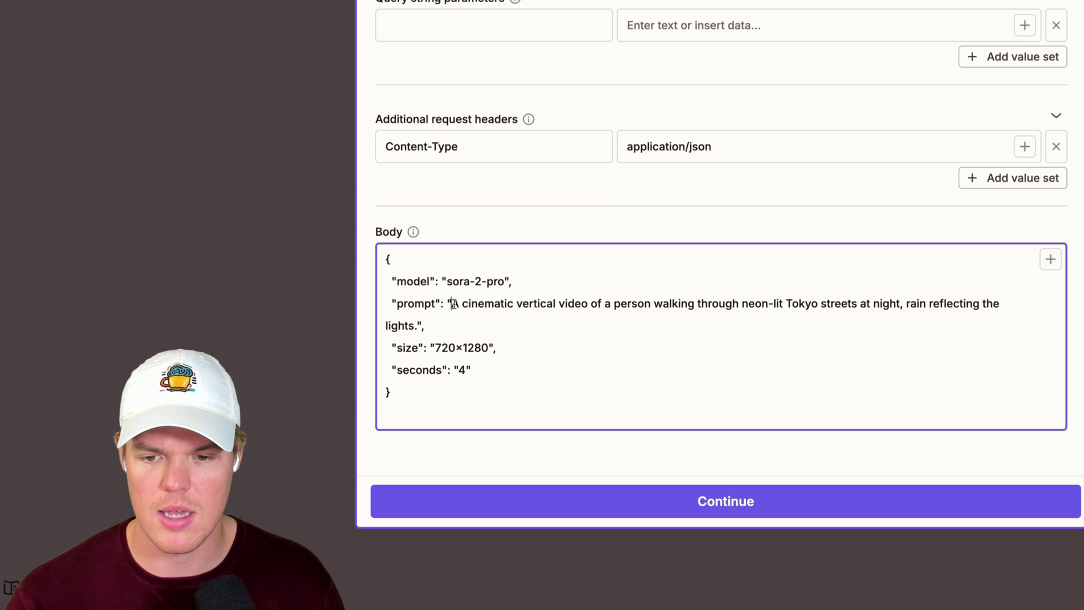
pyautogui.moveTo(331, 385); pyautogui.dragTo(310, 400)
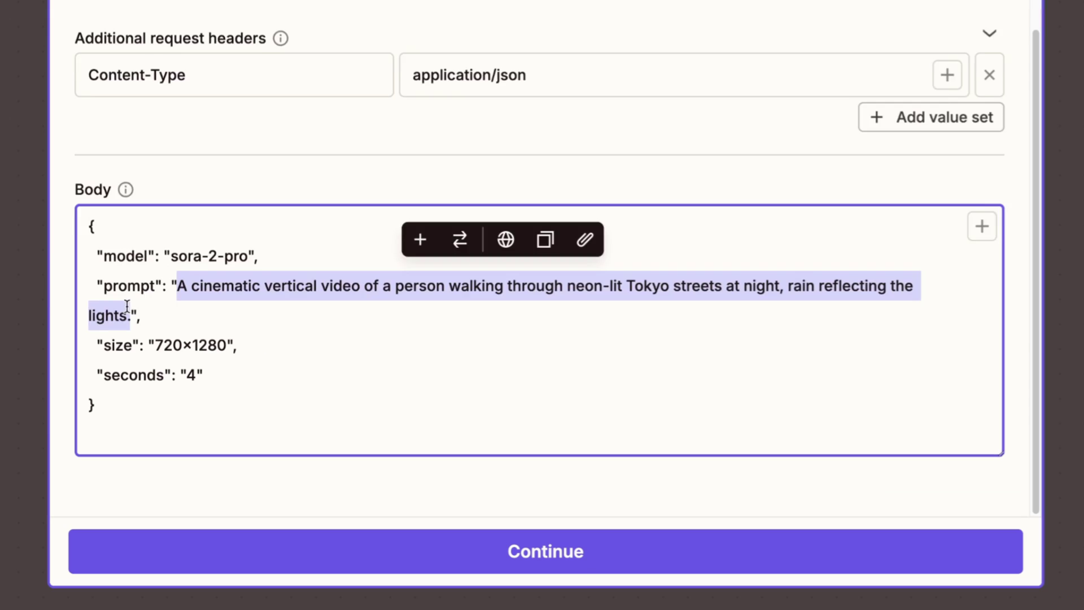
pyautogui.press('BackSpace')
pyautogui.click(982, 255)
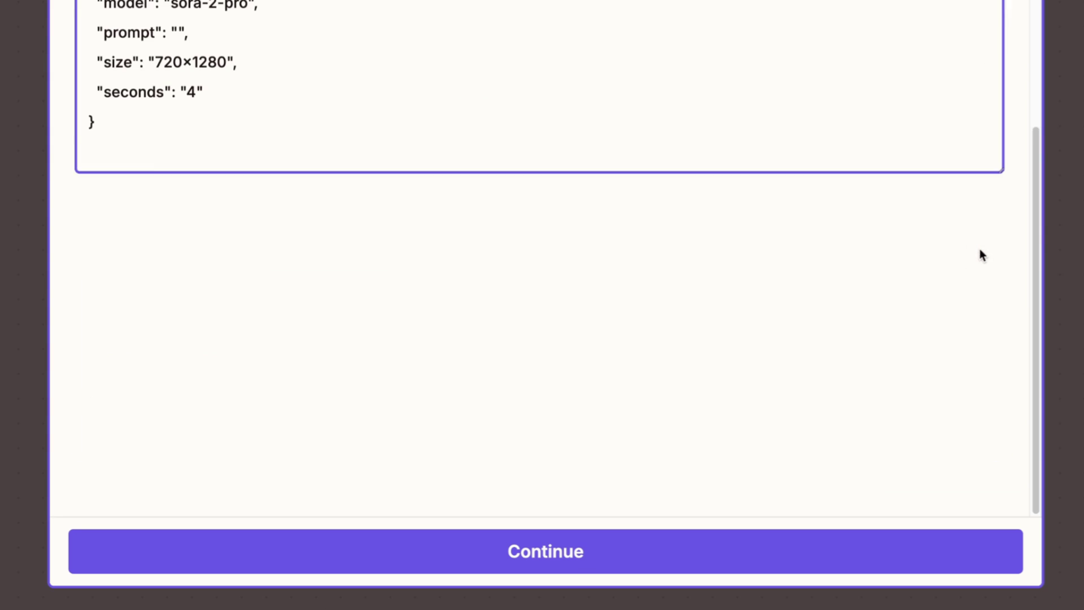
pyautogui.click(490, 490)
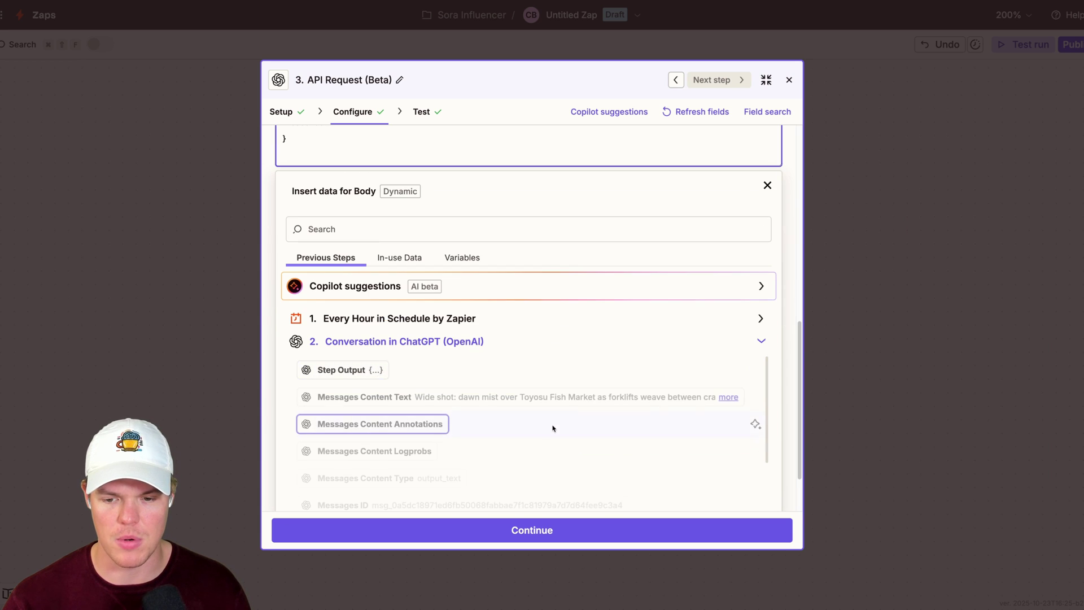
pyautogui.click(424, 392)
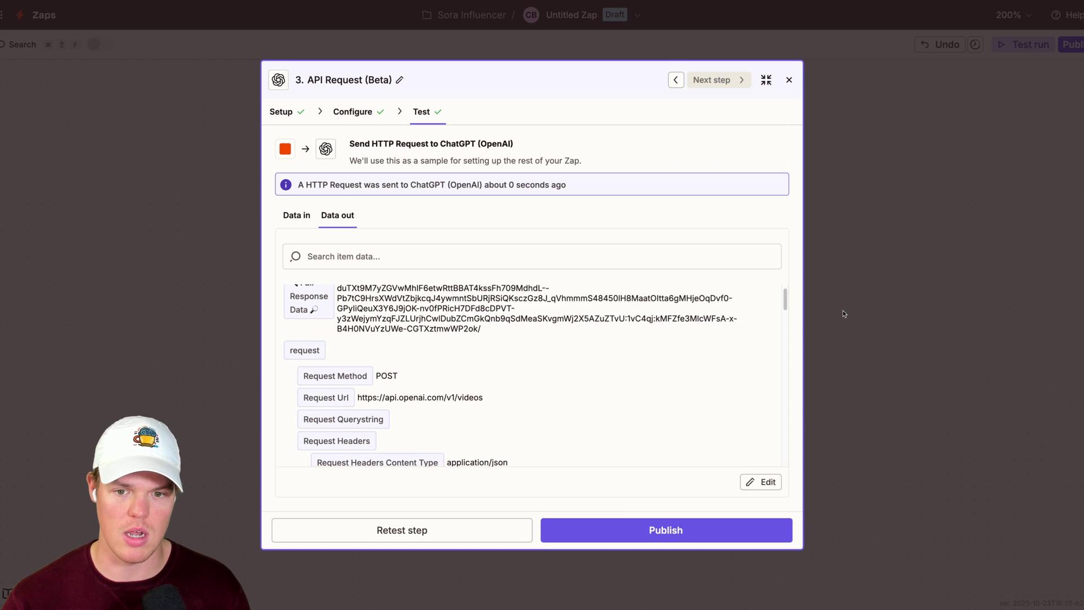
pyautogui.click(843, 314)
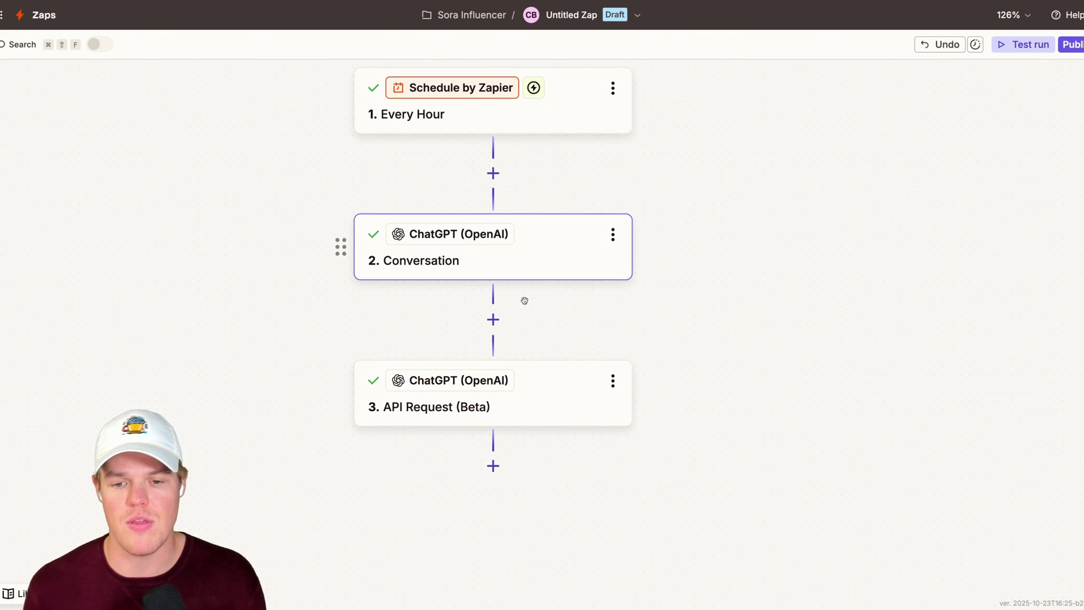
# Step: Rename the Zap to 'Sora Creator' and return to the Sora Influencer folder's Zap list
pyautogui.scroll(-2, 526, 305)
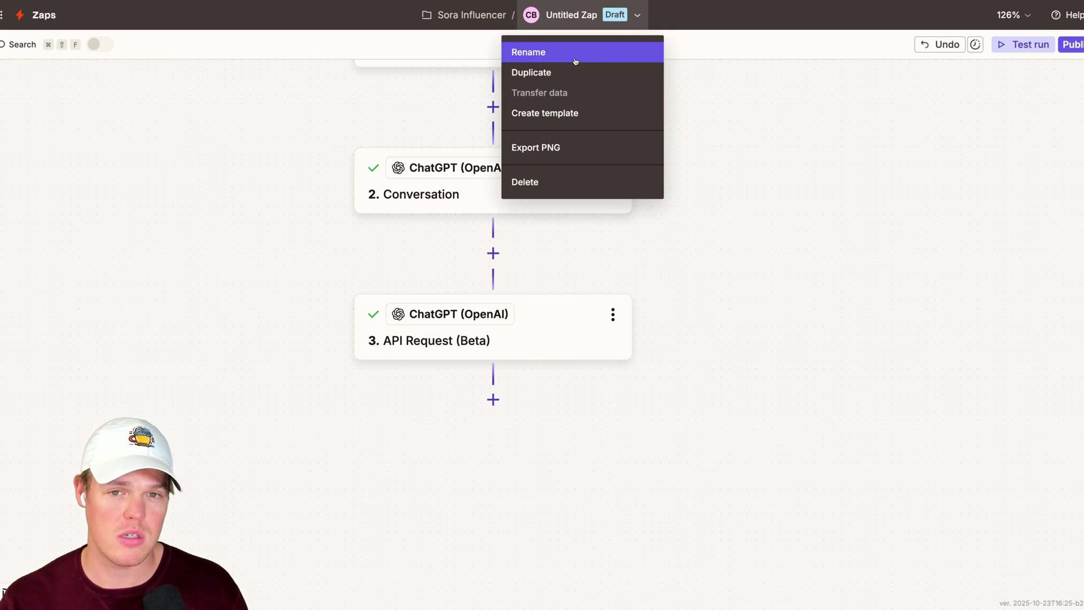
pyautogui.click(615, 48)
pyautogui.write('sora Creator')
pyautogui.press('Return')
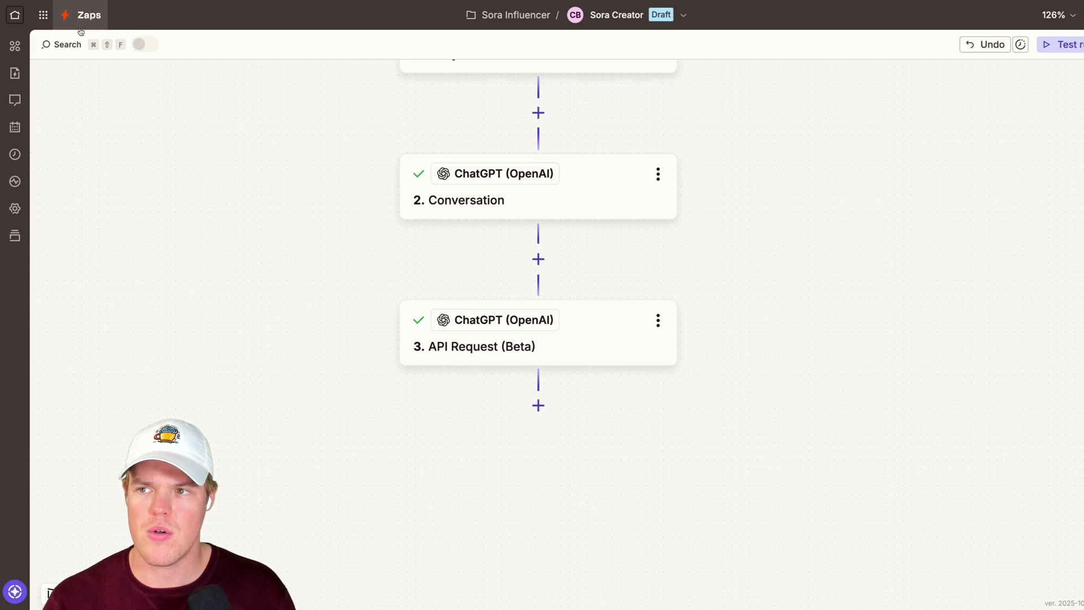
pyautogui.click(44, 15)
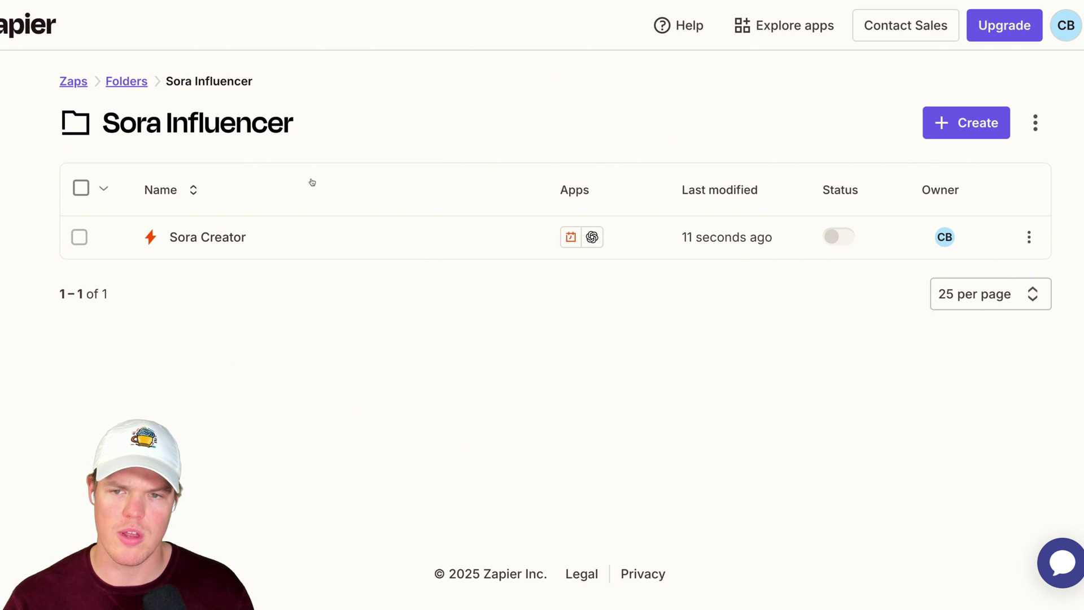
pyautogui.click(939, 136)
# Step: Start a new Zap triggered by Webhooks by Zapier Catch Hook and copy its webhook URL
pyautogui.click(907, 167)
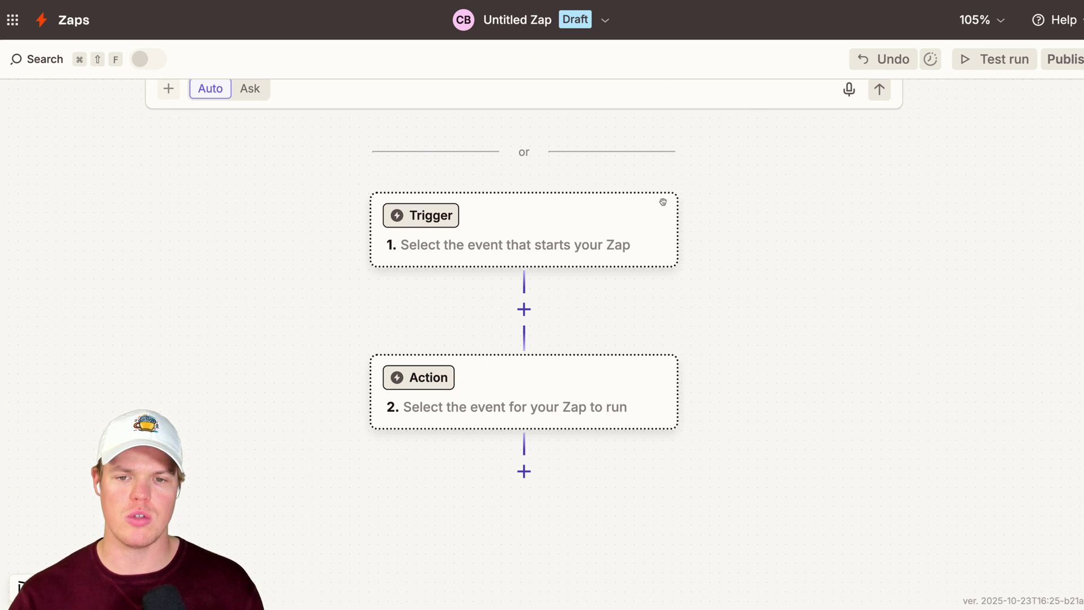
pyautogui.click(575, 208)
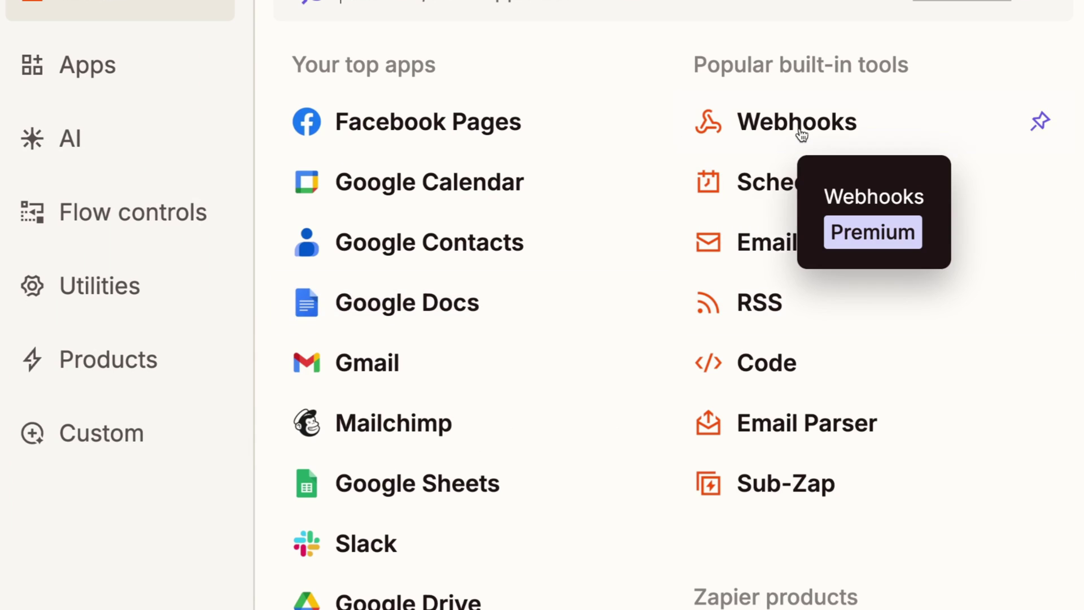
pyautogui.click(672, 102)
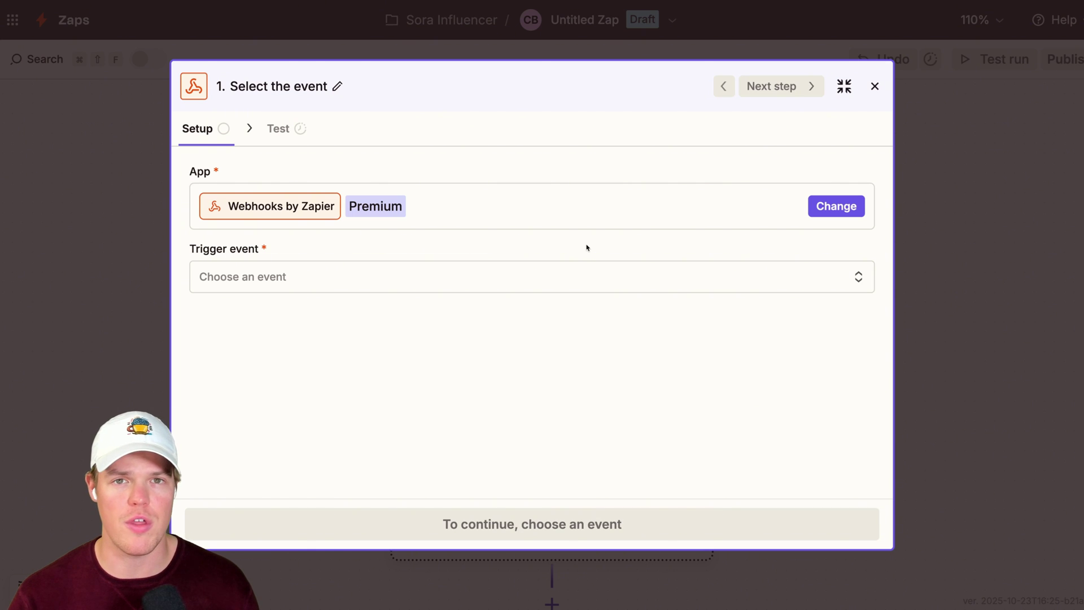
pyautogui.click(444, 286)
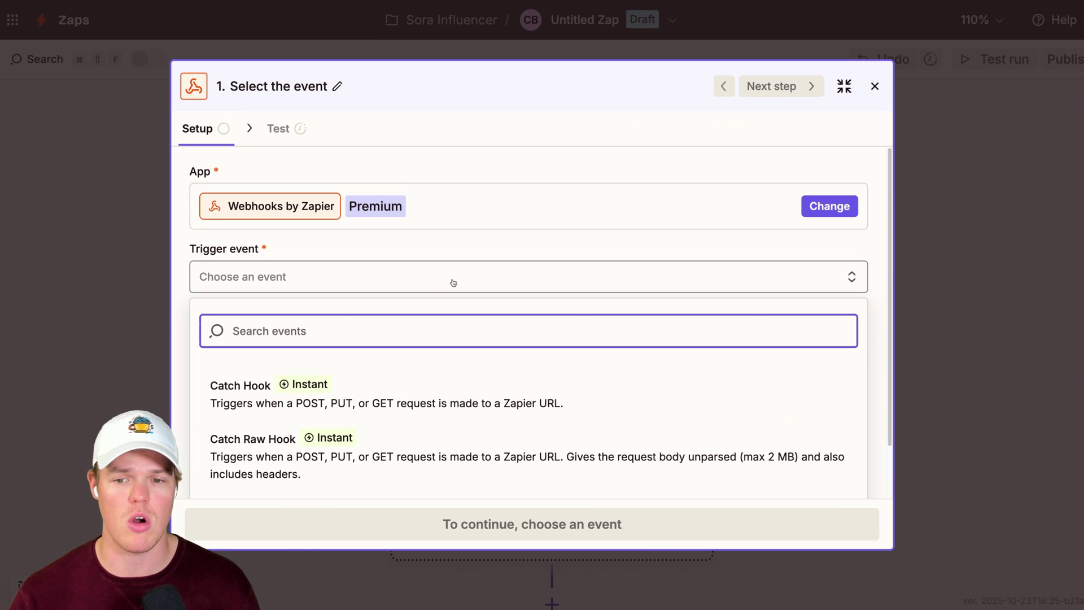
pyautogui.click(356, 375)
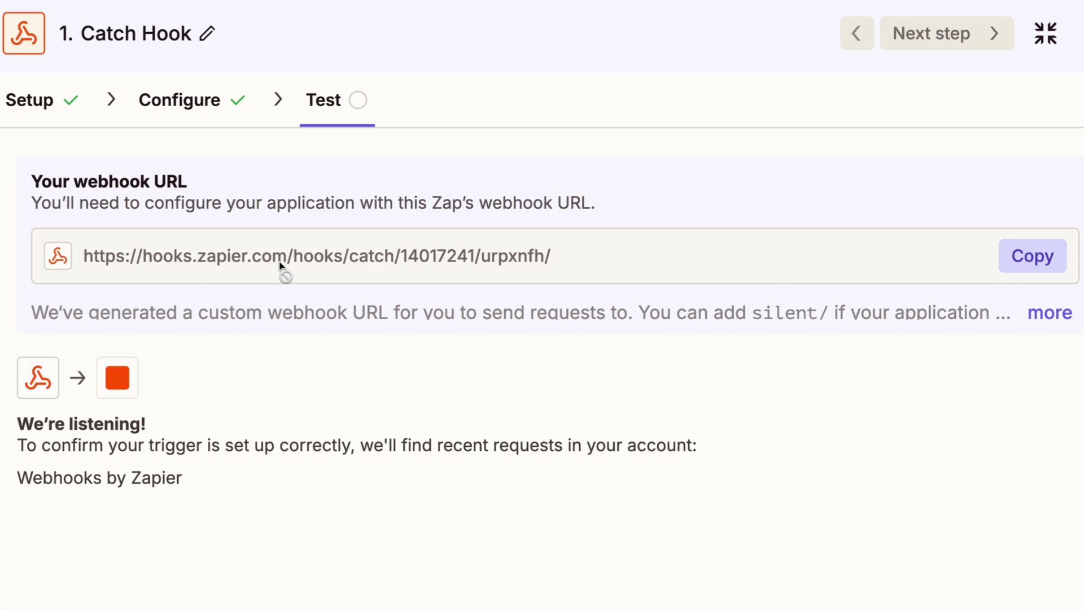
pyautogui.click(829, 235)
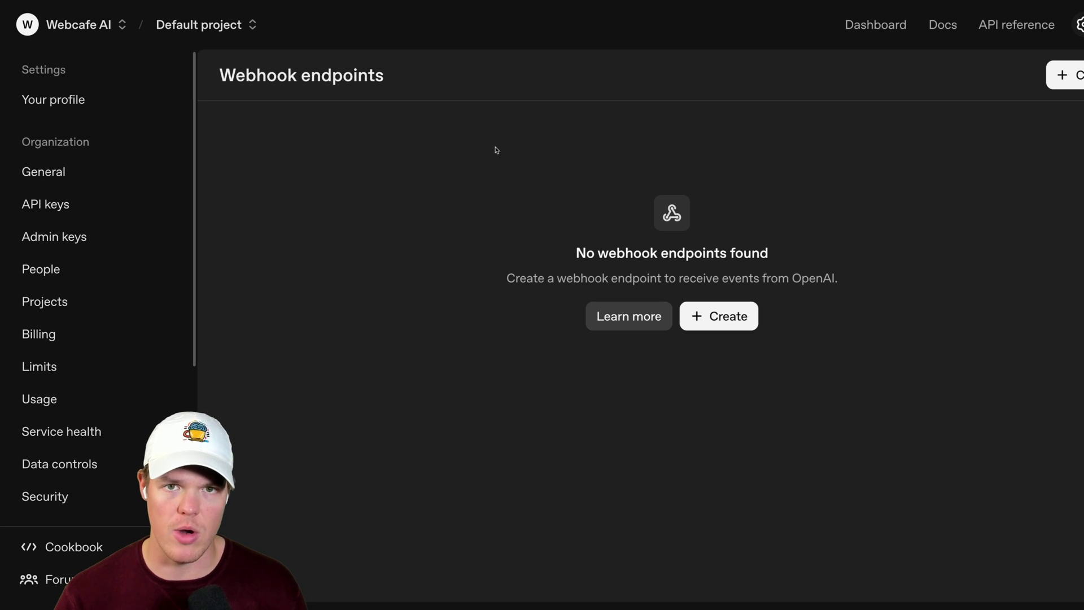
# Step: Create a webhook endpoint named 'Zap Zap' pointing at the copied Zapier catch-hook URL
pyautogui.scroll(-5, 121, 182)
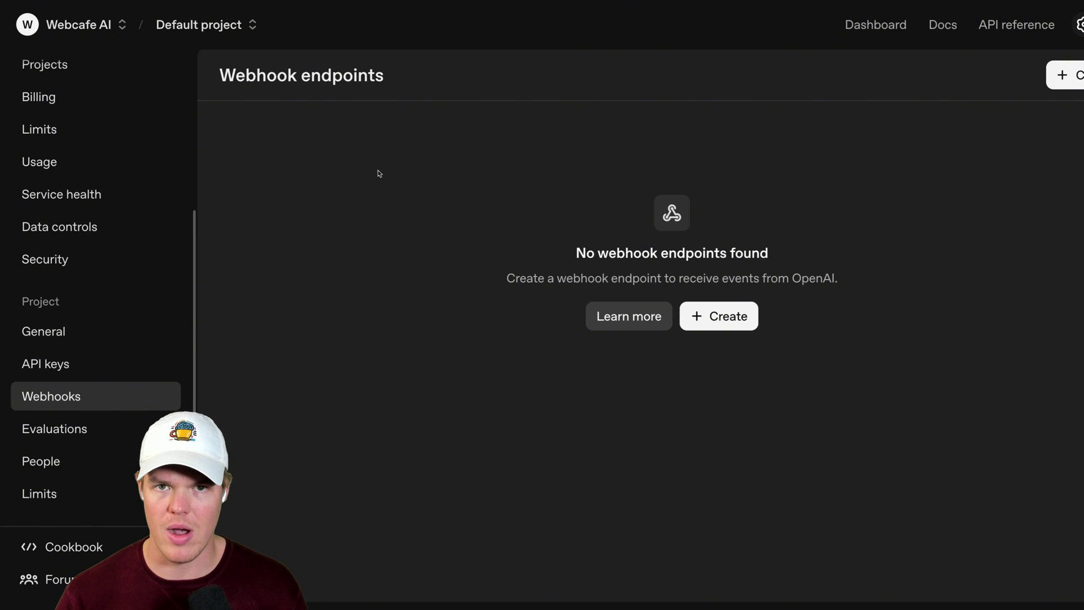
pyautogui.click(249, 26)
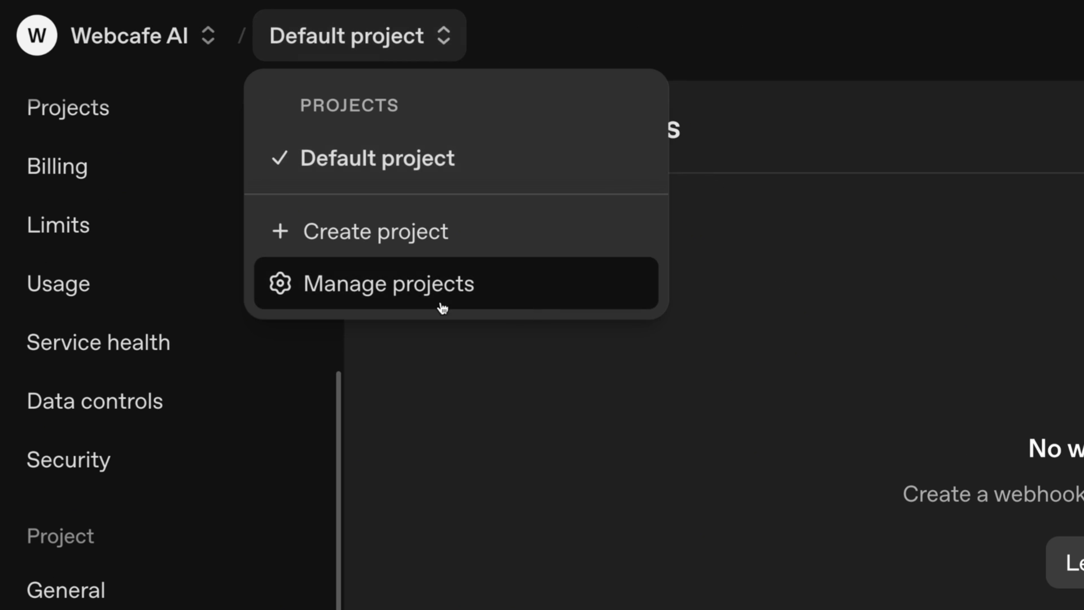
pyautogui.click(506, 438)
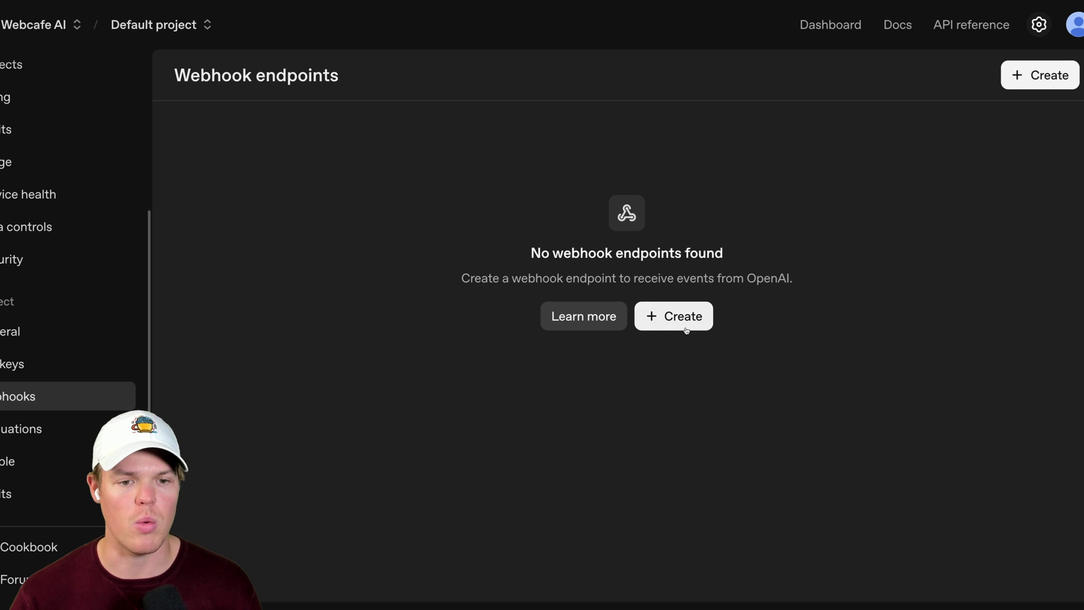
pyautogui.click(674, 317)
pyautogui.write('Zap')
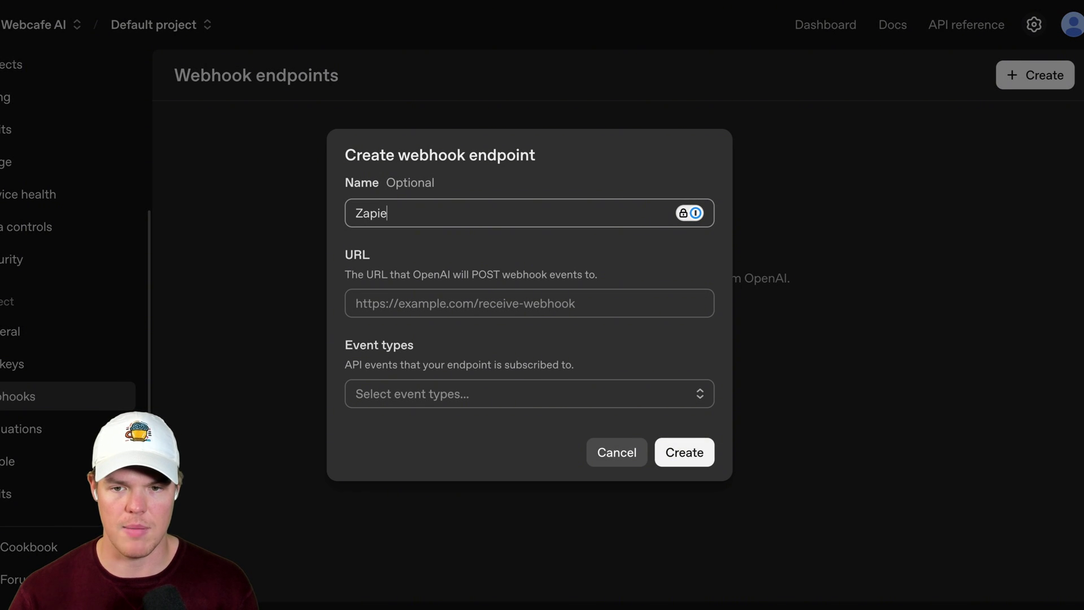
pyautogui.write(' Zap')
pyautogui.click(470, 296)
pyautogui.hotkey('ctrl', 'v')
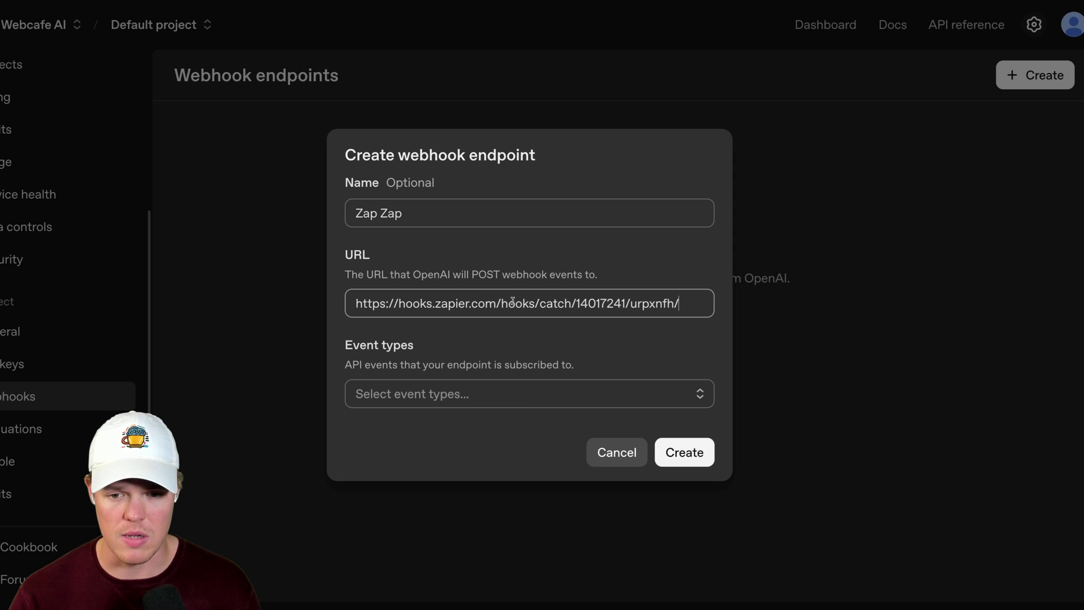
# Step: Subscribe the endpoint to the video.completed and video.failed events
pyautogui.click(485, 389)
pyautogui.scroll(-2, 558, 200)
pyautogui.scroll(-2, 557, 200)
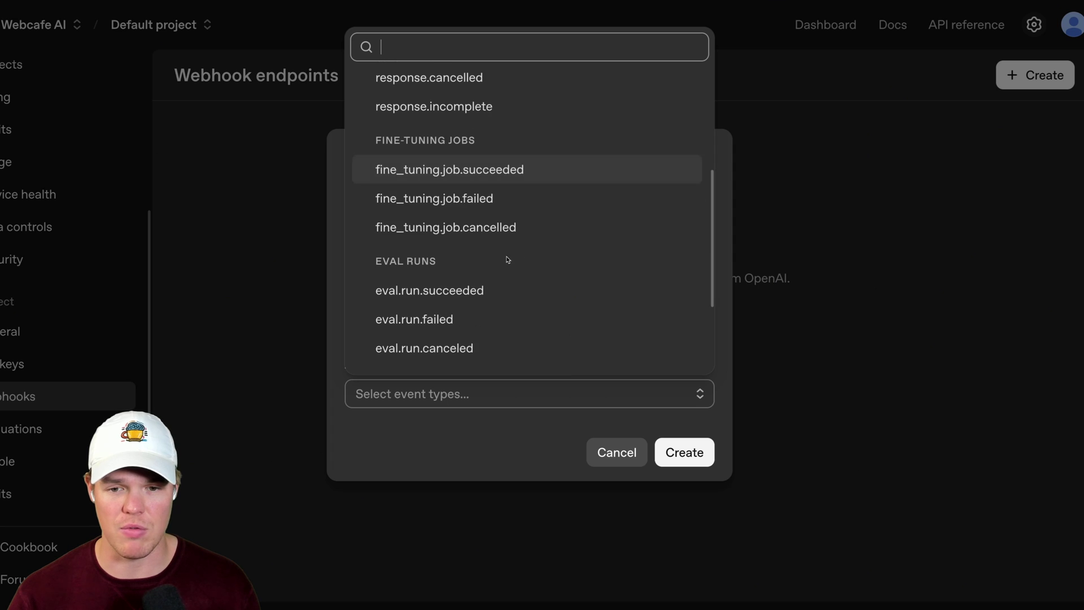
pyautogui.scroll(-1, 514, 230)
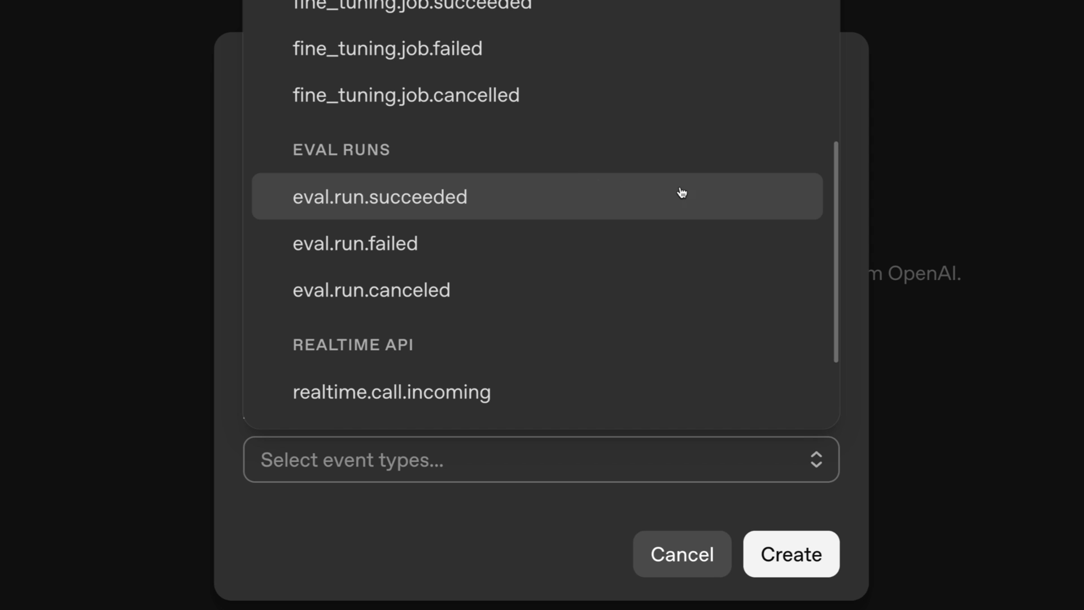
pyautogui.scroll(-2, 616, 227)
pyautogui.scroll(1, 476, 292)
pyautogui.scroll(-1, 454, 294)
pyautogui.click(430, 348)
pyautogui.click(431, 398)
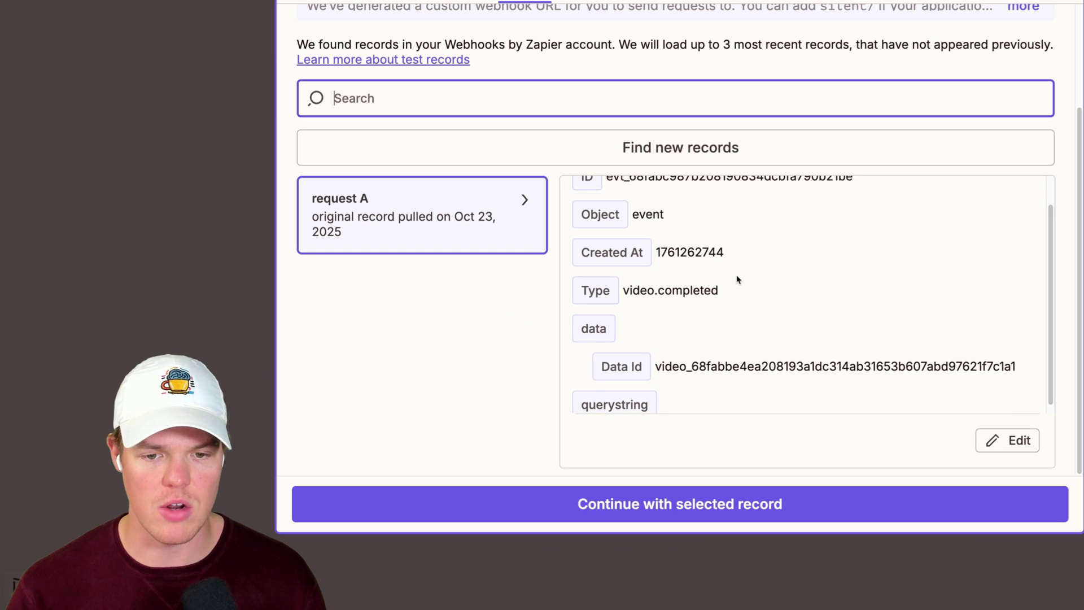
# Step: Add a Filter by Zapier step as the Zap's second step
pyautogui.moveTo(721, 290); pyautogui.dragTo(626, 290)
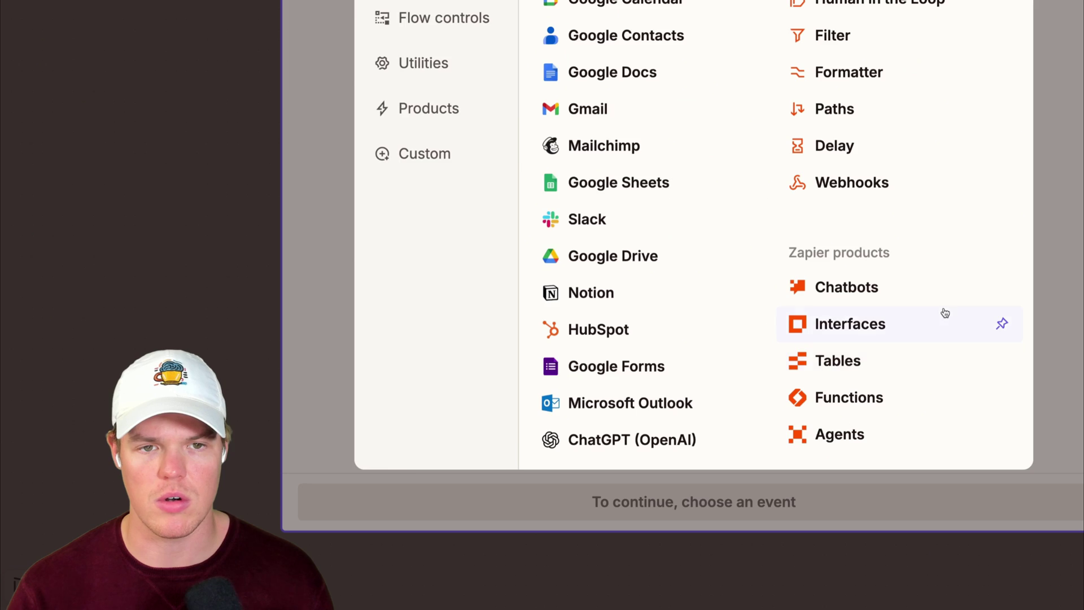
pyautogui.write('file')
pyautogui.press('Return')
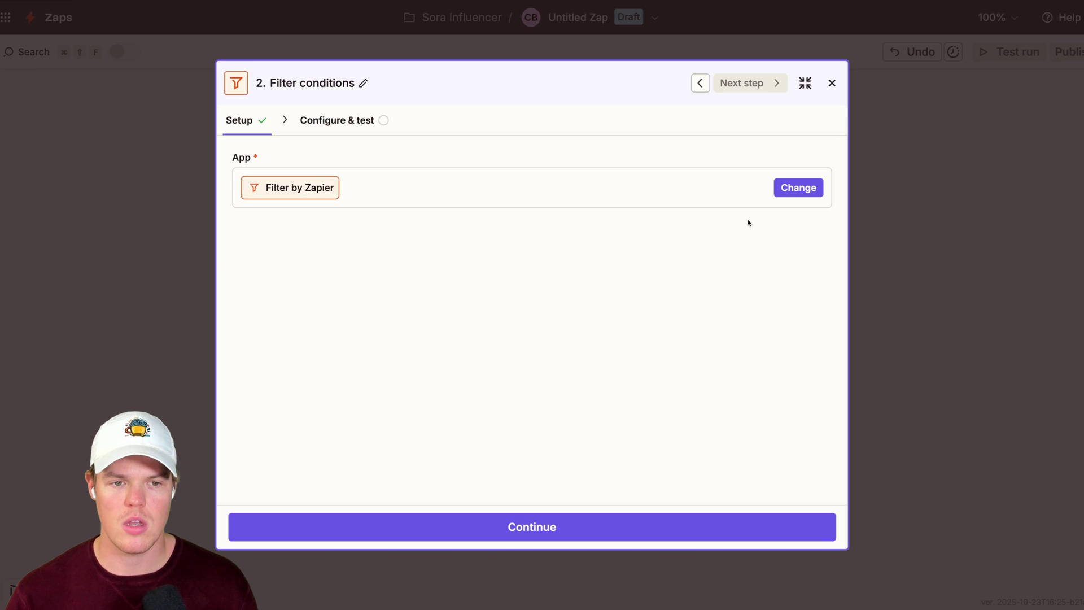
pyautogui.click(557, 526)
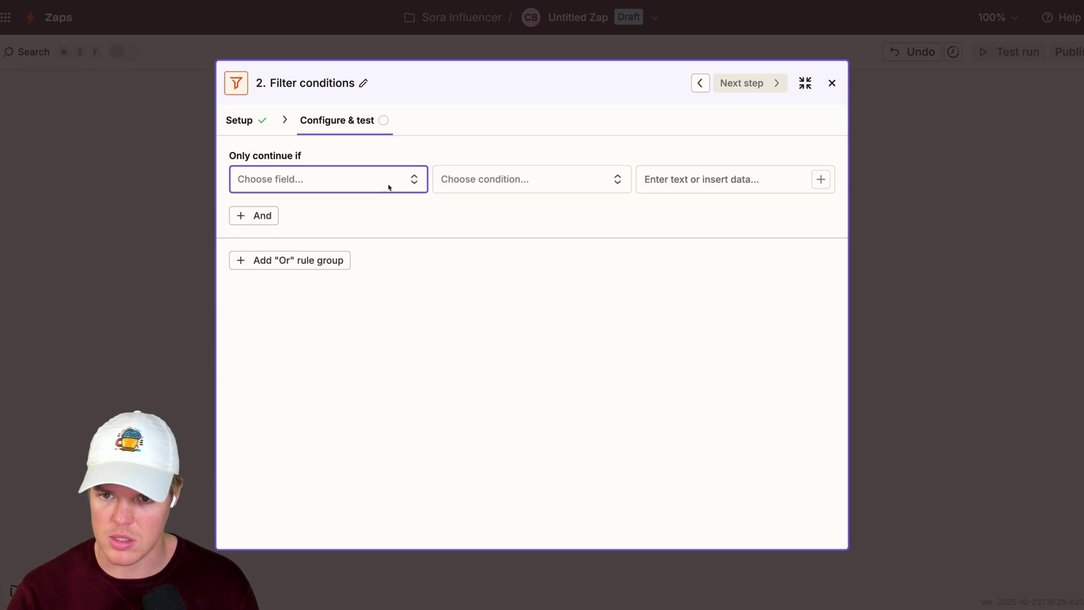
# Step: Set the filter condition to Type (Text) exactly matches video.completed
pyautogui.click(390, 182)
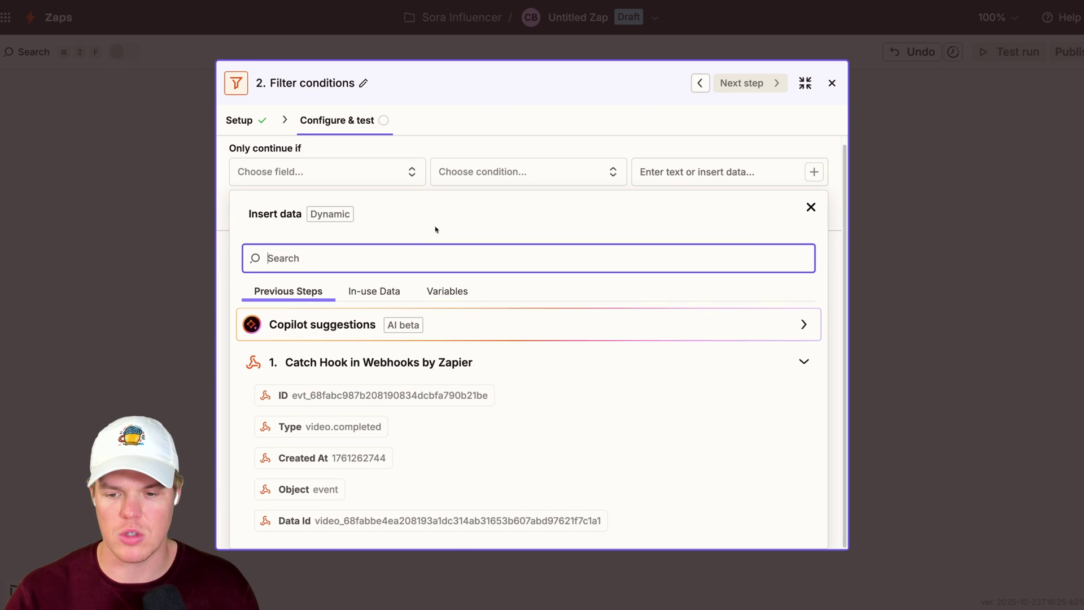
pyautogui.click(329, 427)
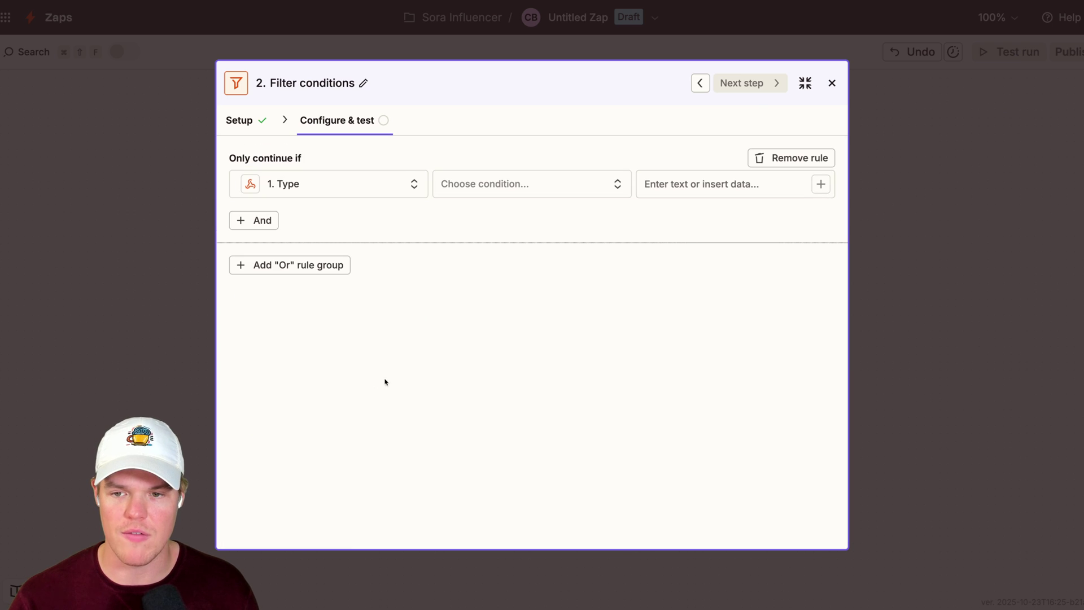
pyautogui.click(527, 285)
pyautogui.click(645, 192)
pyautogui.write('video.')
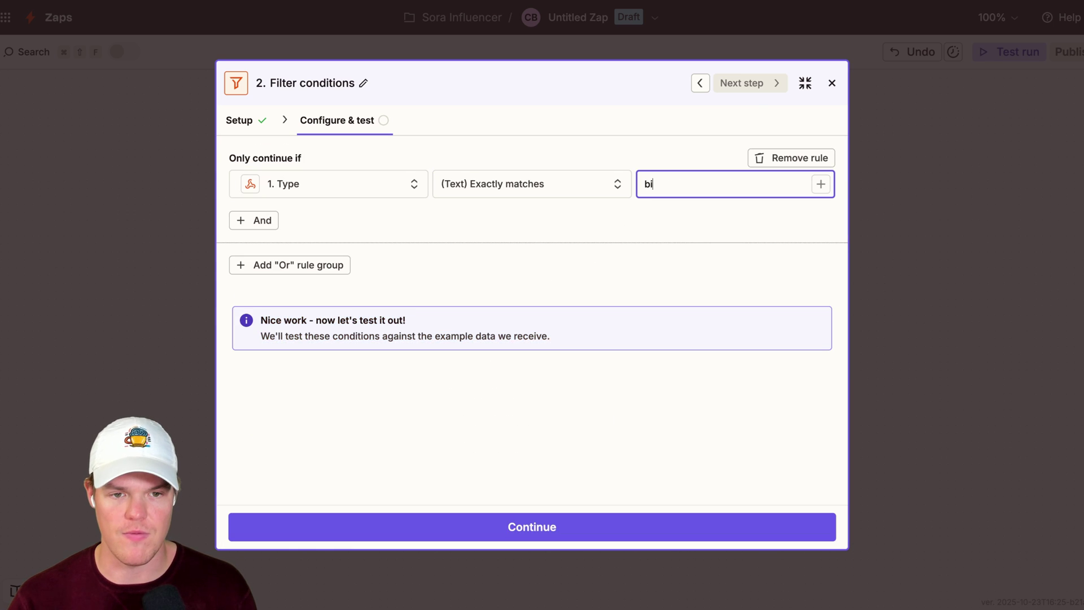
pyautogui.write('failed')
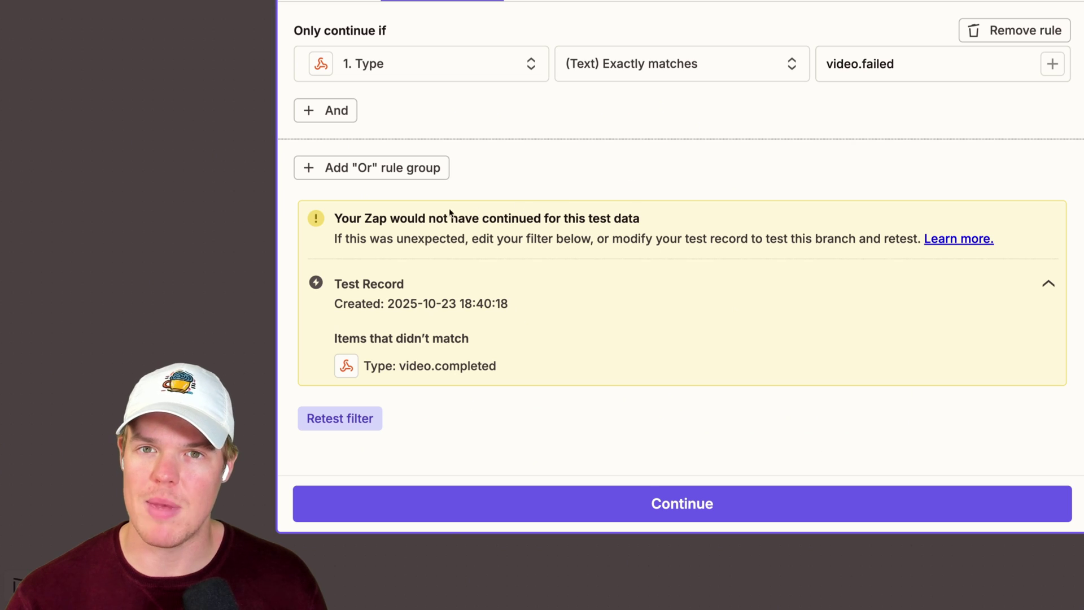
pyautogui.moveTo(334, 218); pyautogui.dragTo(641, 218)
pyautogui.click(910, 65)
pyautogui.doubleClick(882, 63)
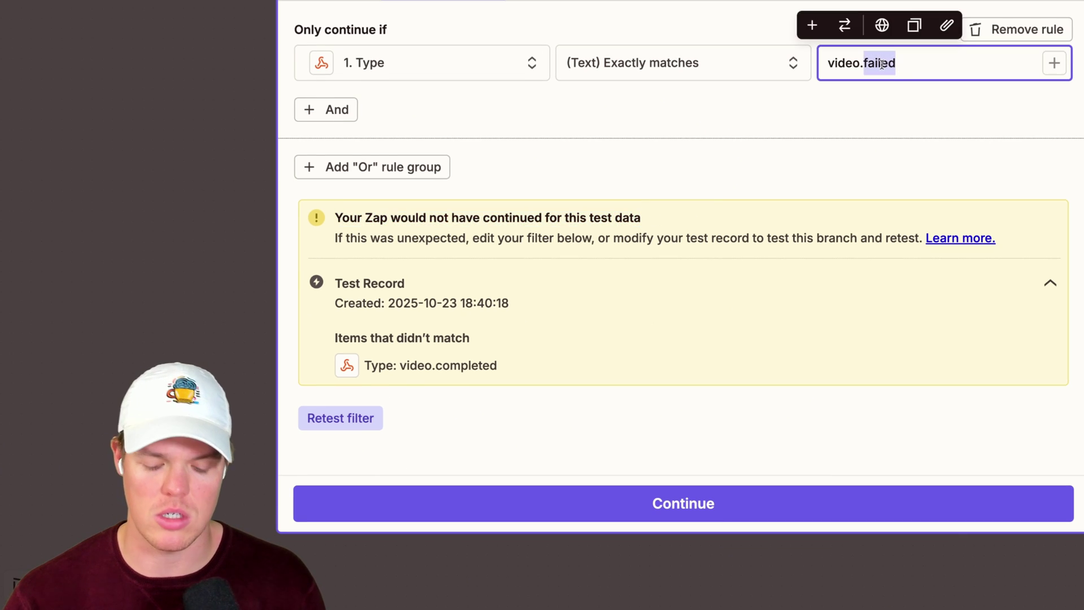
pyautogui.write('completed')
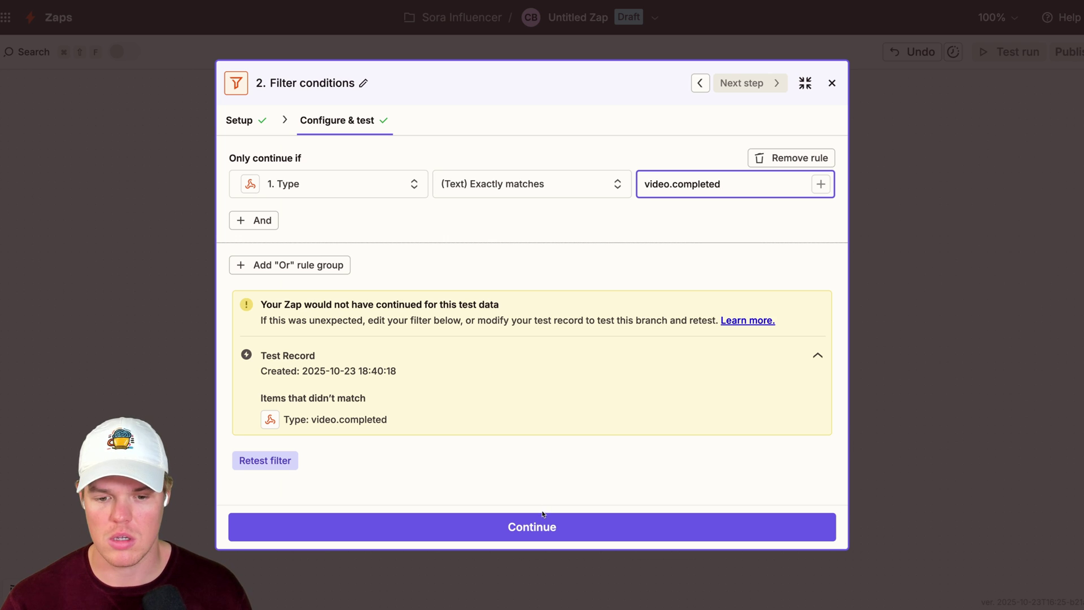
pyautogui.click(543, 516)
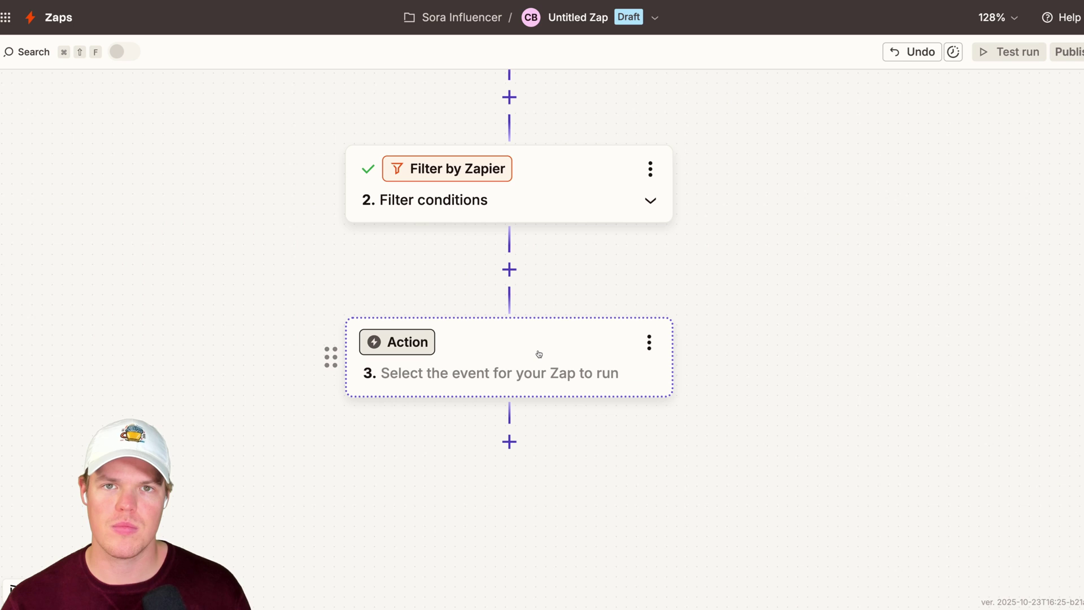
# Step: Add a ChatGPT (OpenAI) API Request (Beta) action as step 3
pyautogui.click(539, 354)
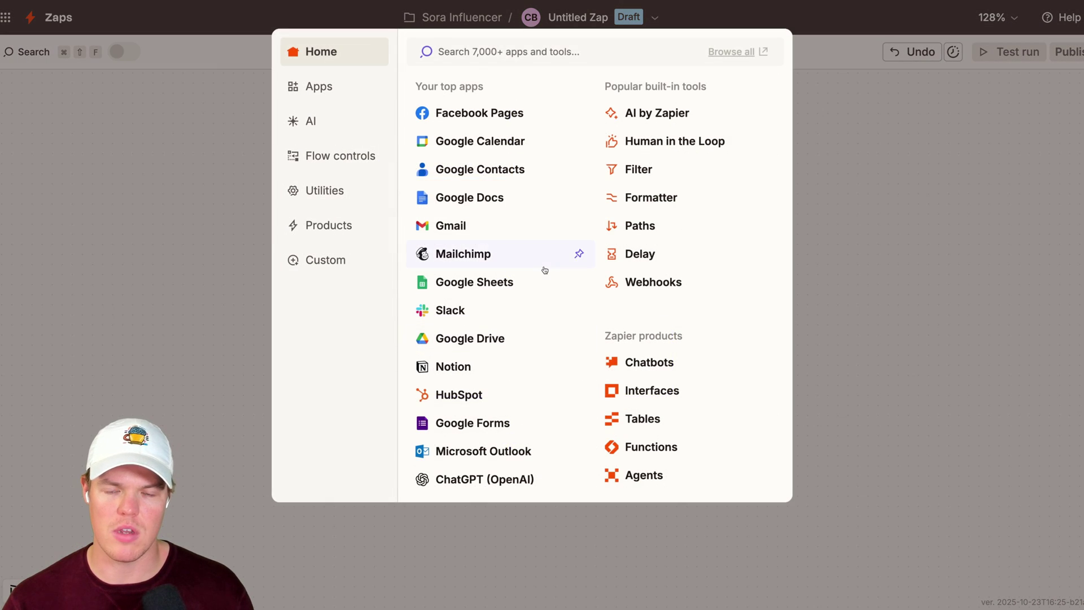
pyautogui.write('chatgpt')
pyautogui.click(514, 93)
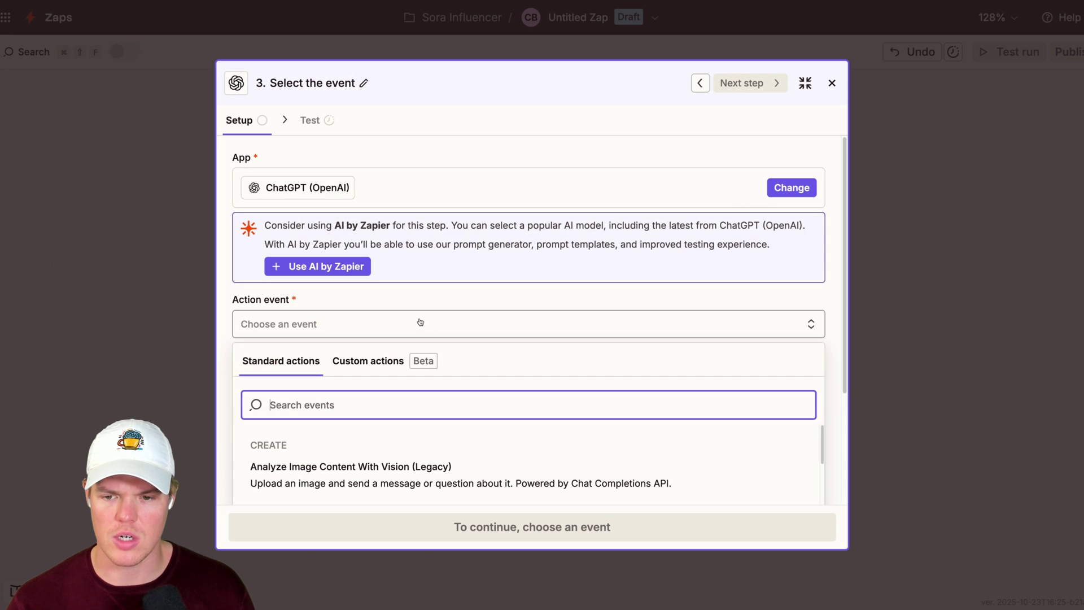
pyautogui.scroll(-10, 516, 380)
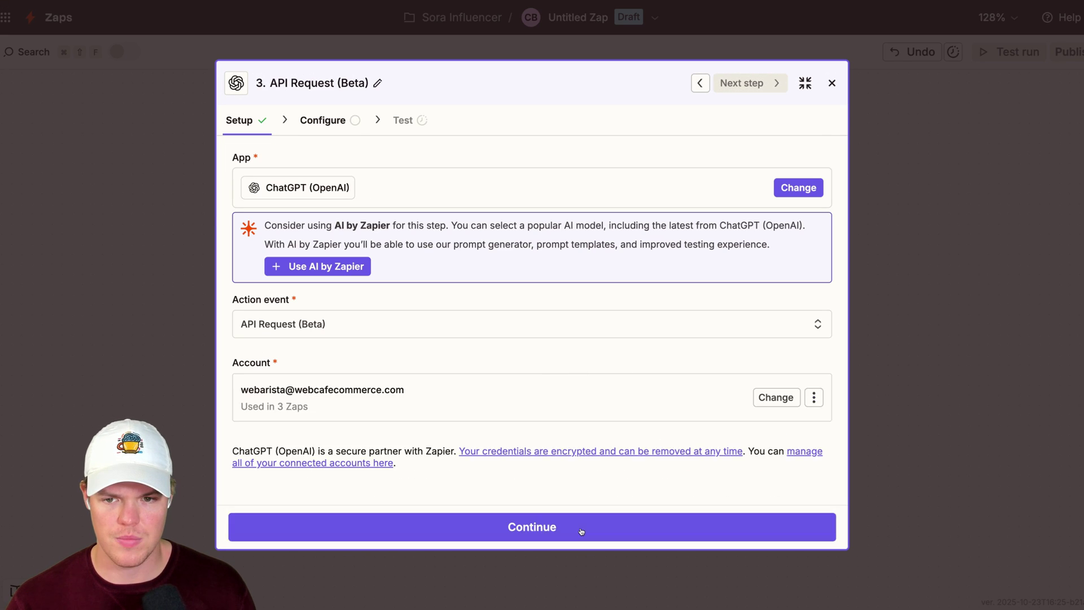
pyautogui.click(559, 527)
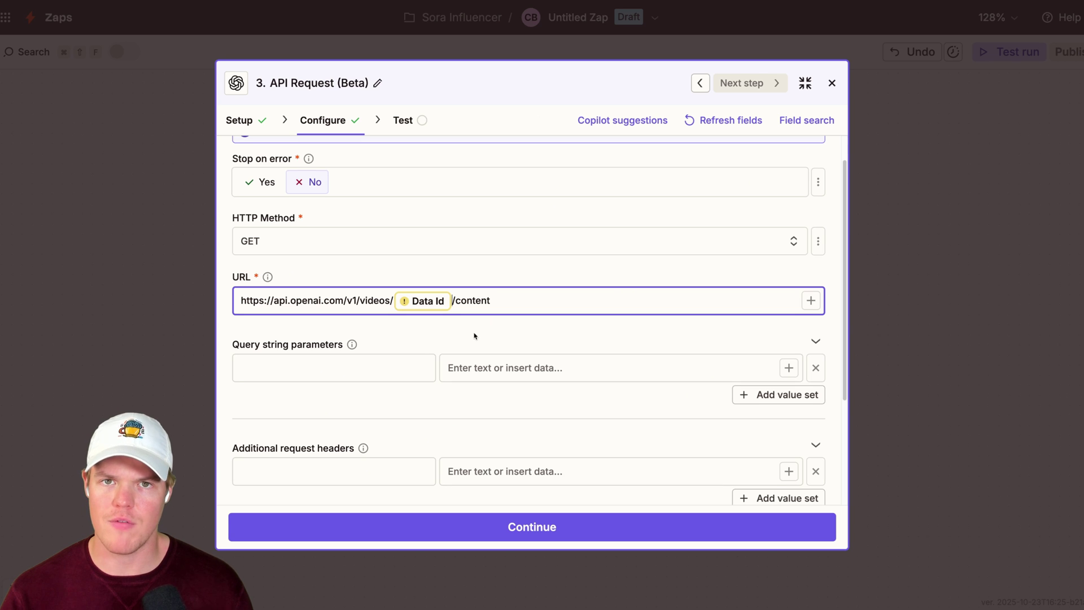
# Step: Insert the Catch Hook's Data Id into the videos/{Data Id}/content URL, then test
pyautogui.moveTo(238, 302); pyautogui.dragTo(389, 300)
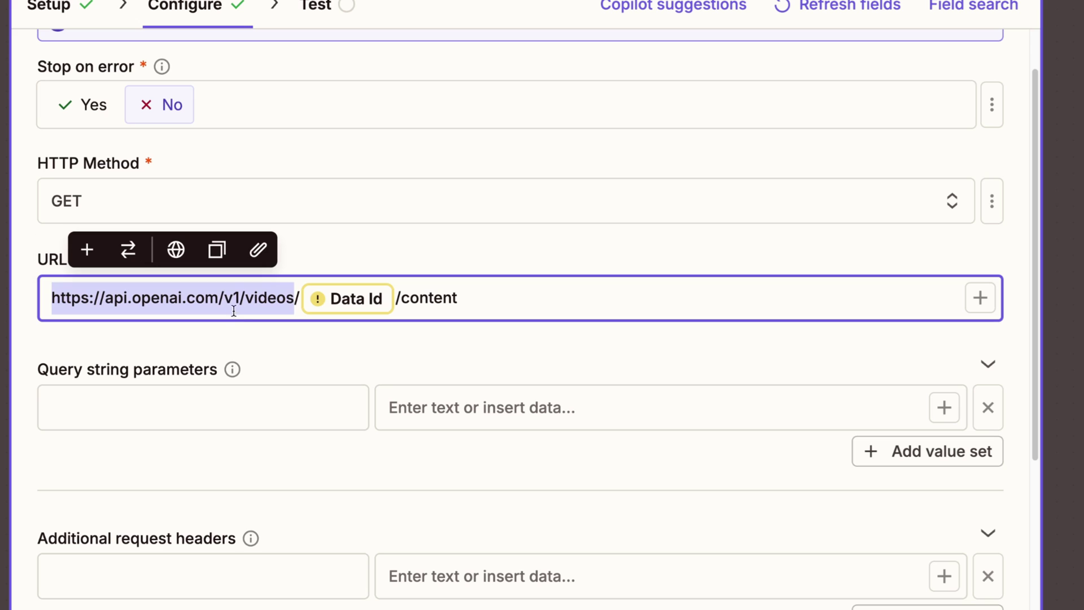
pyautogui.click(234, 310)
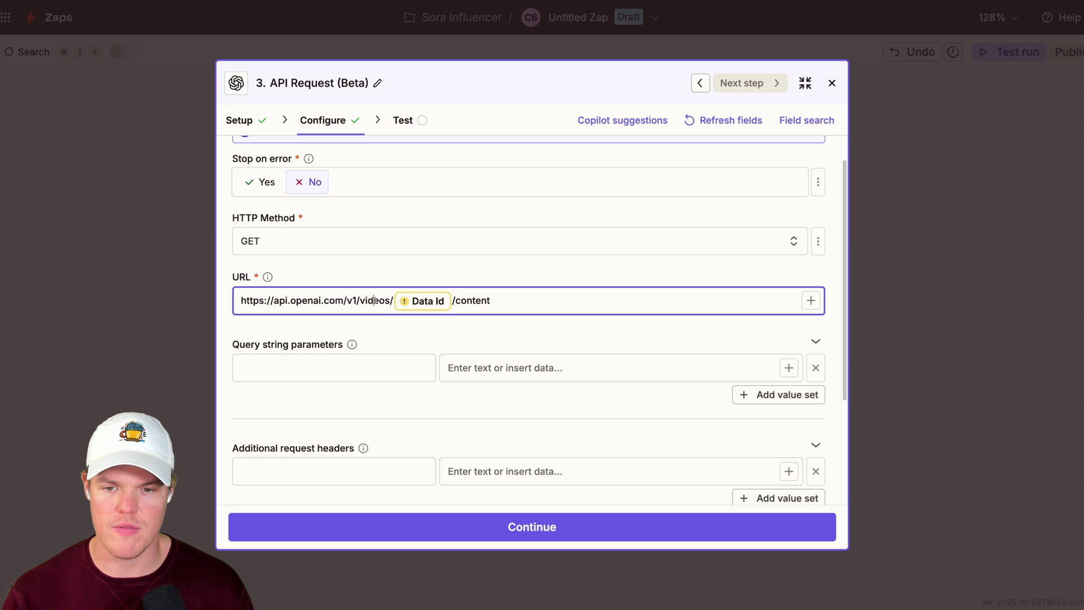
pyautogui.doubleClick(374, 300)
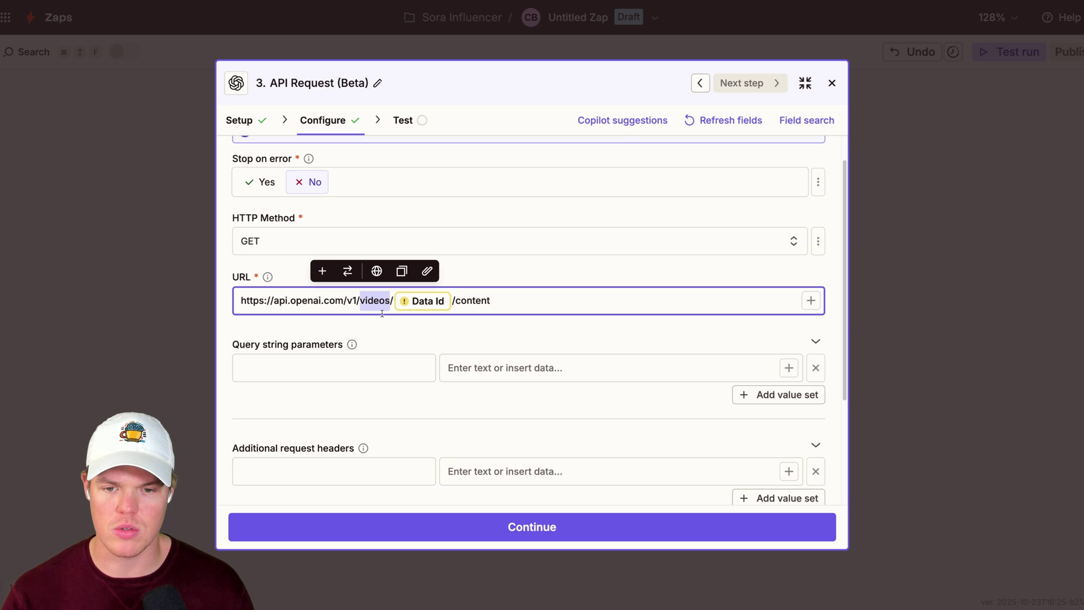
pyautogui.doubleClick(470, 302)
pyautogui.click(453, 300)
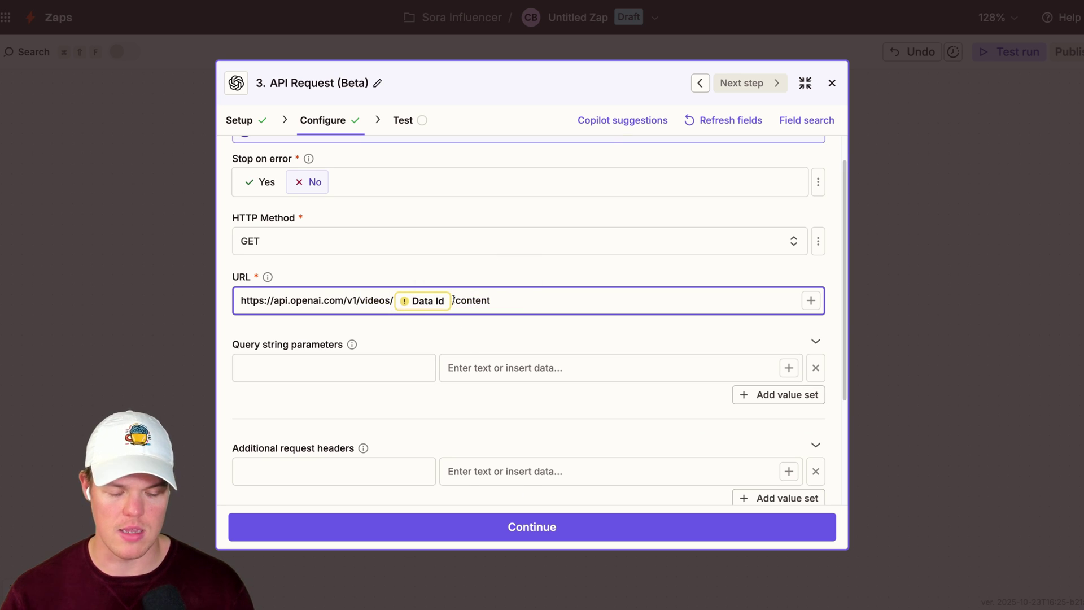
pyautogui.press('BackSpace')
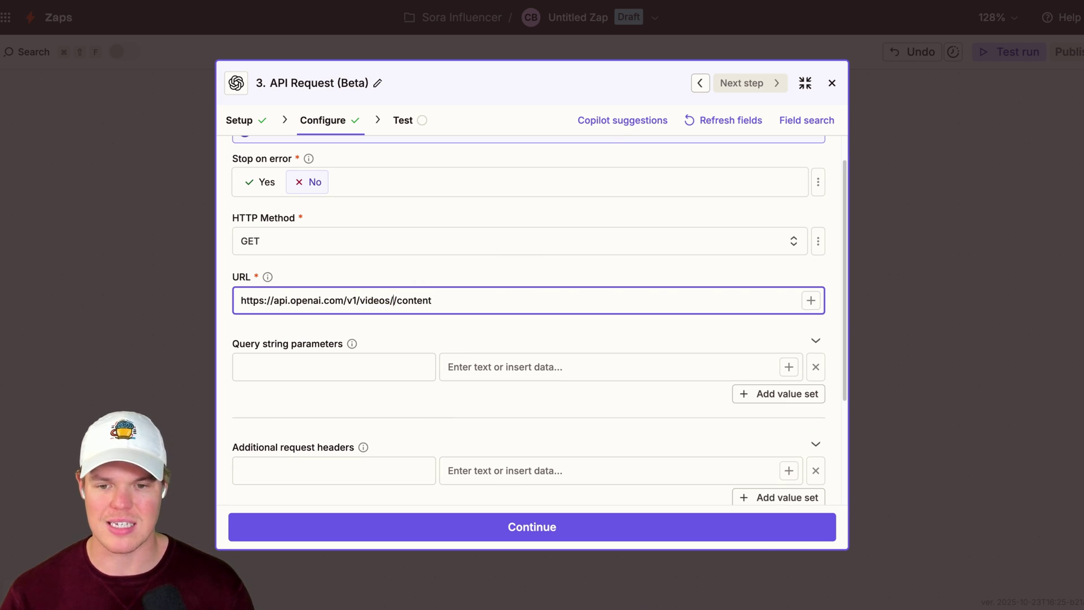
pyautogui.click(812, 301)
pyautogui.click(472, 336)
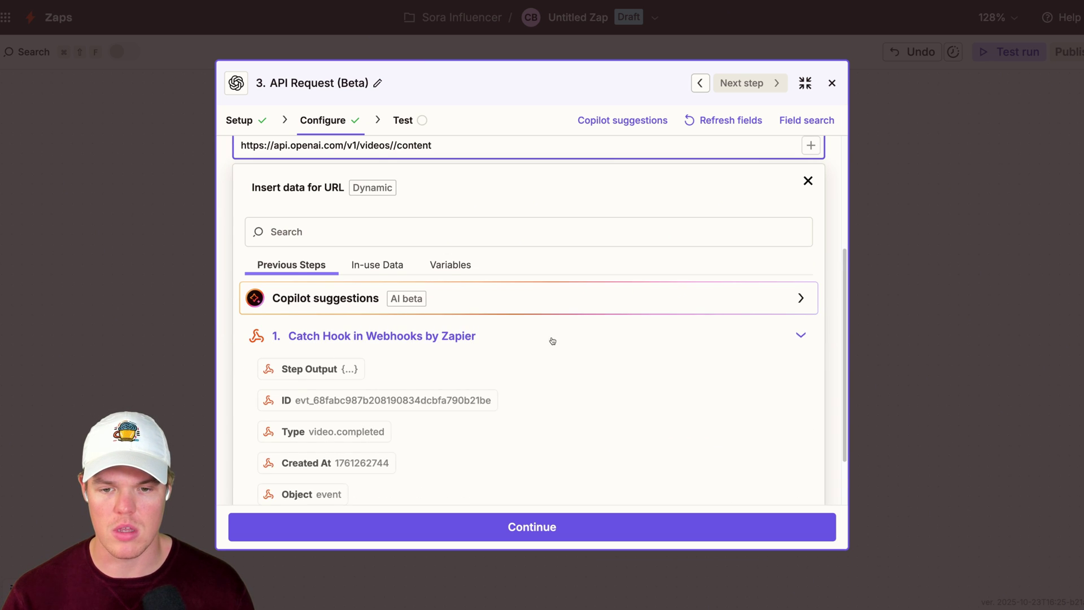
pyautogui.click(333, 451)
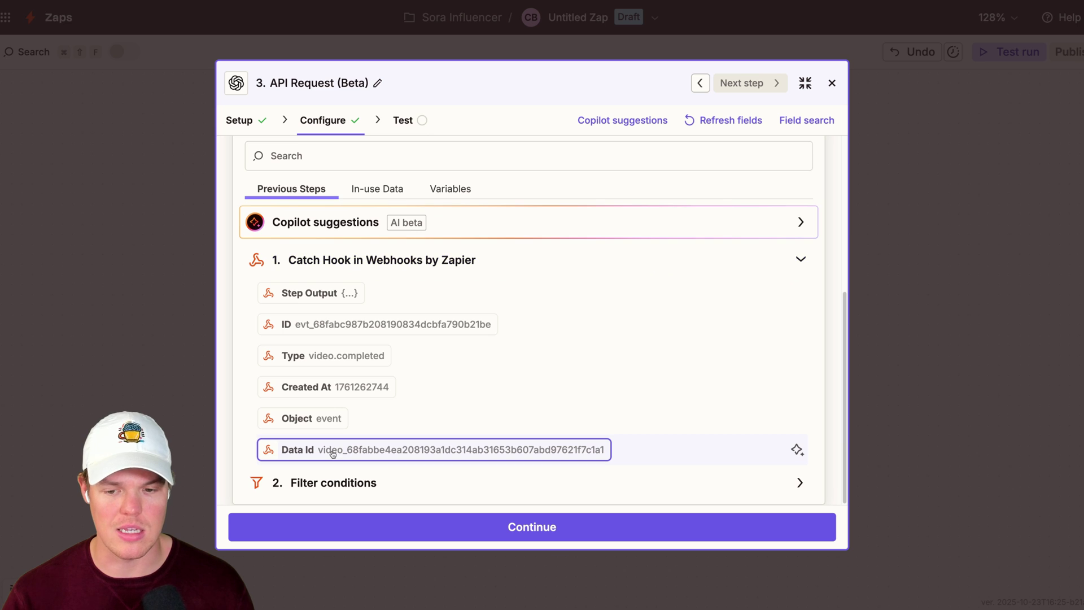
pyautogui.click(831, 207)
pyautogui.scroll(2, 574, 262)
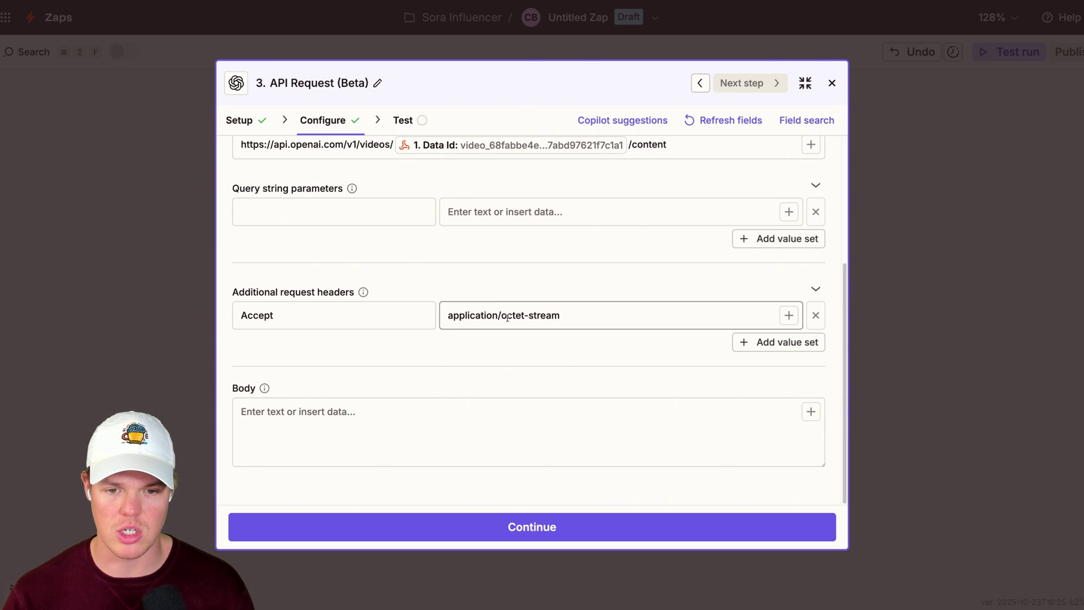
pyautogui.click(556, 535)
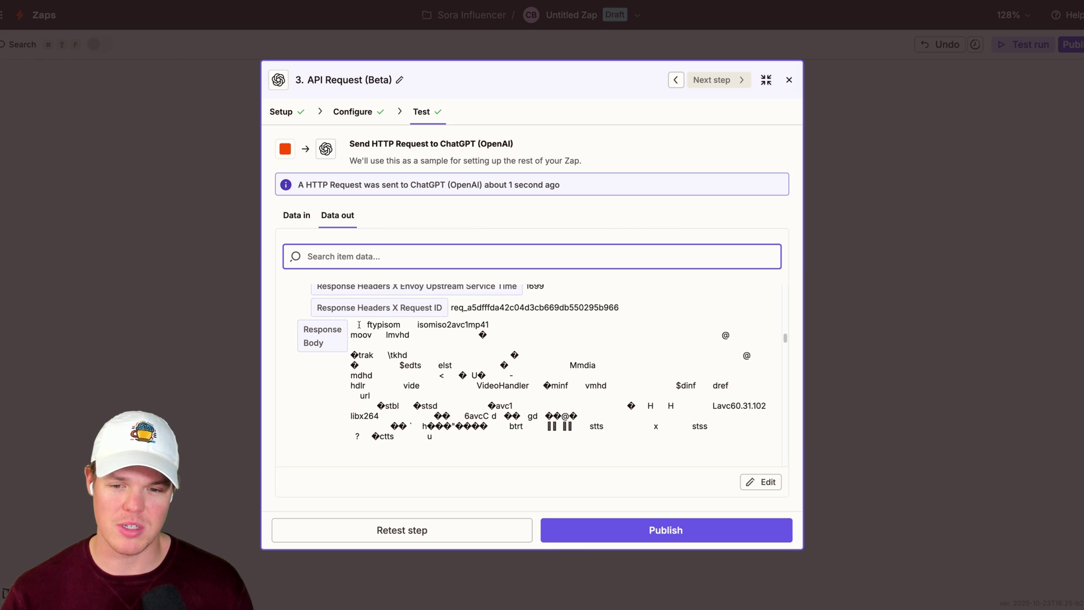
# Step: Close the API Request test results to return to the Zap canvas
pyautogui.moveTo(359, 324); pyautogui.dragTo(570, 390)
pyautogui.scroll(5, 571, 390)
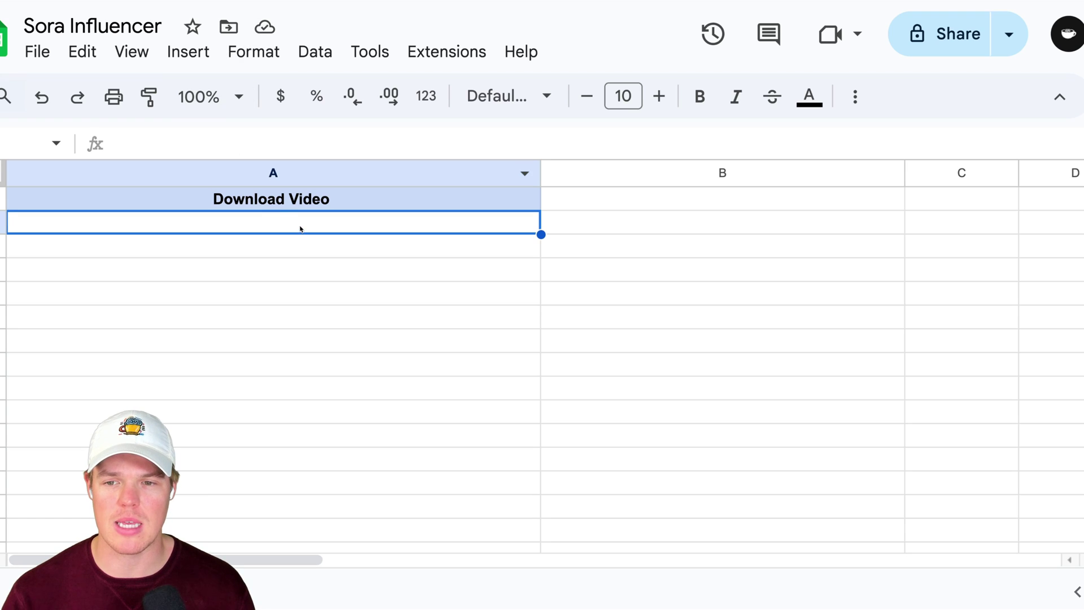
pyautogui.doubleClick(300, 229)
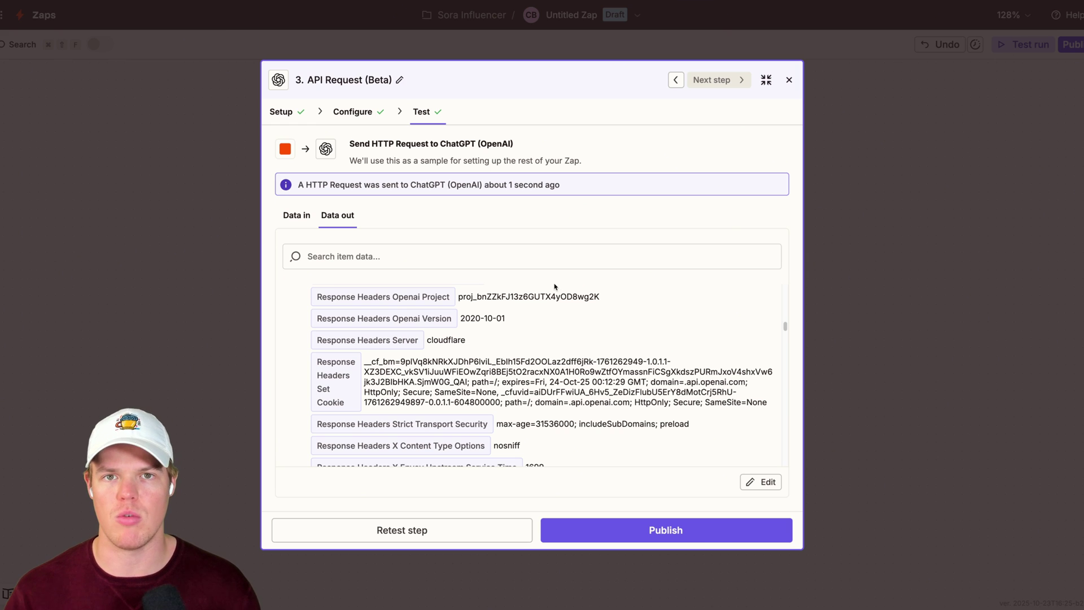
pyautogui.click(769, 59)
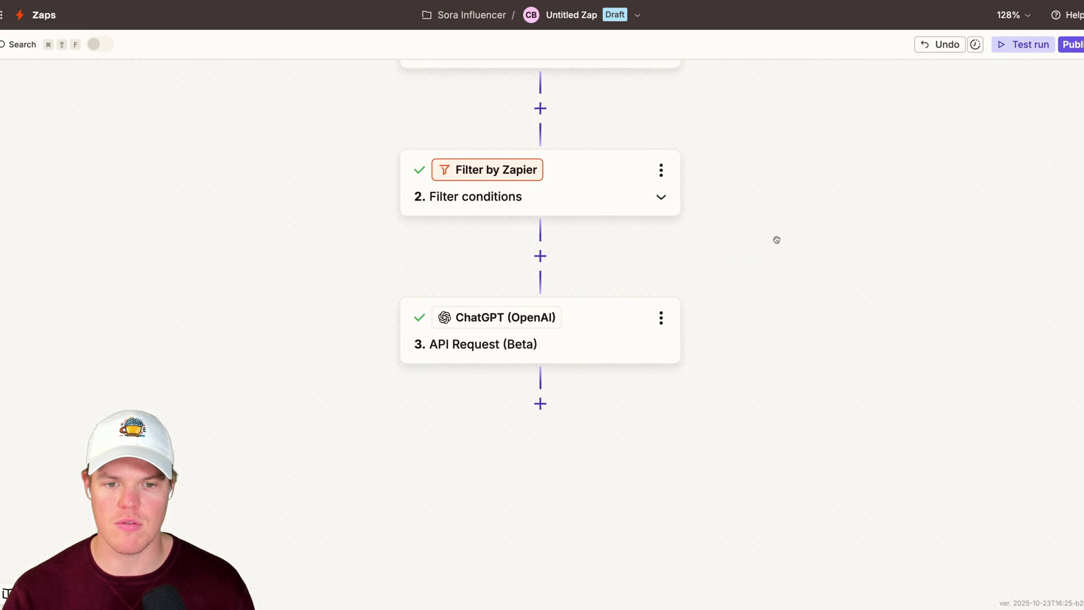
# Step: Add a Google Sheets Create Spreadsheet Row step using Sora Influencer, Sheet1
pyautogui.click(516, 322)
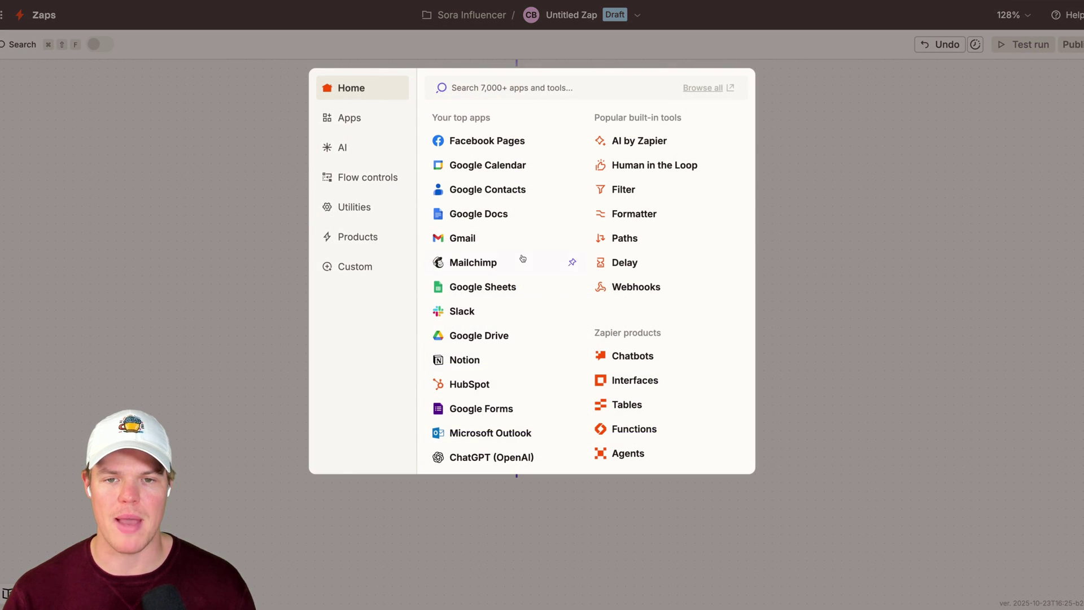
pyautogui.write('google sheets')
pyautogui.press('Return')
pyautogui.click(411, 224)
pyautogui.write('row')
pyautogui.click(414, 394)
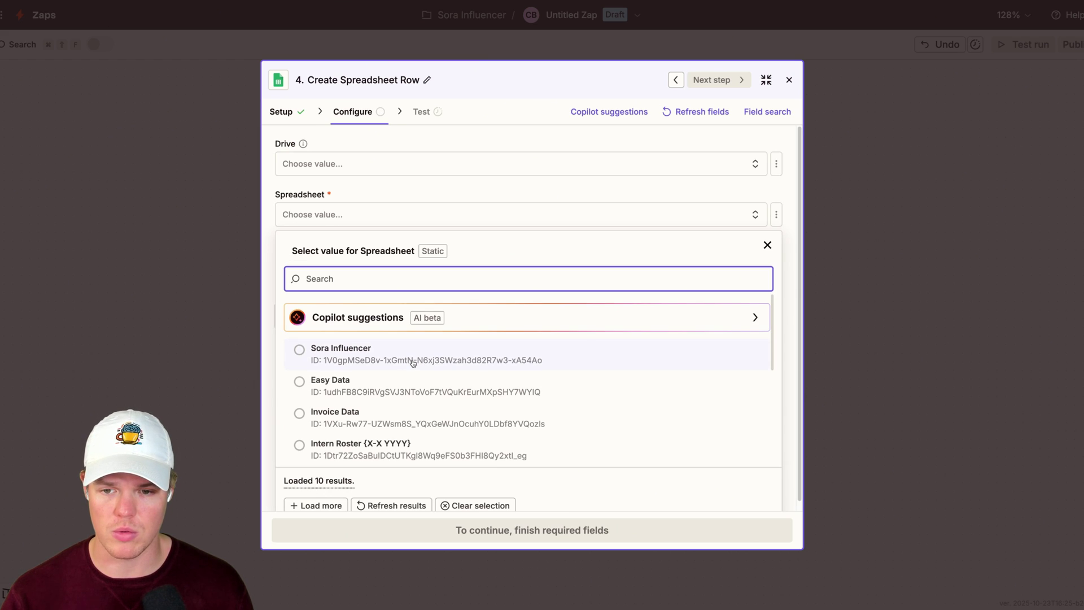
pyautogui.click(413, 361)
pyautogui.click(392, 329)
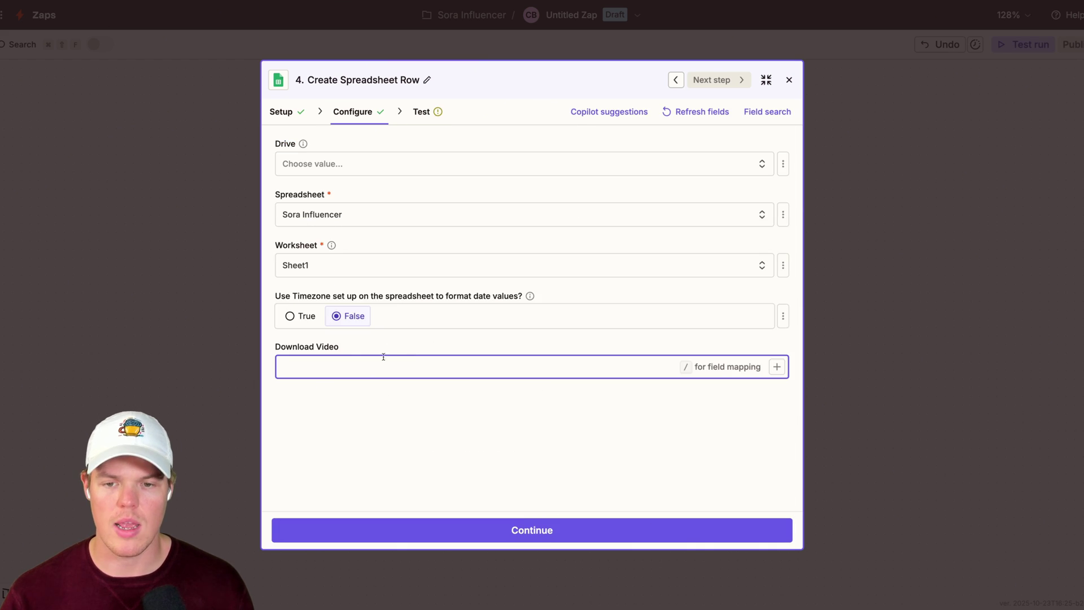
# Step: Map step 3's Request Url into Download Video and test, logging the video link in A2
pyautogui.click(774, 367)
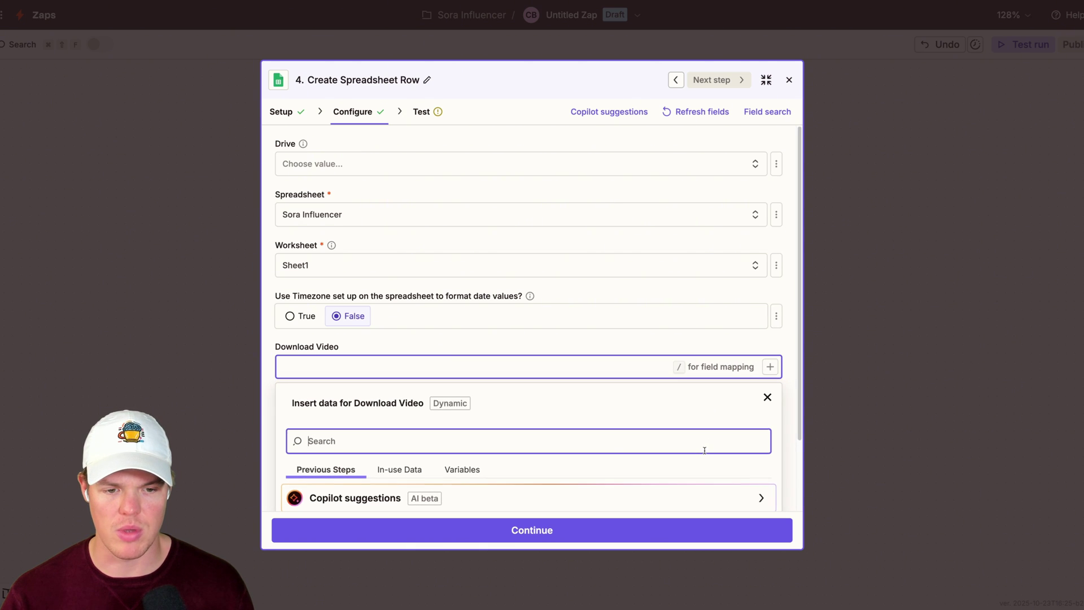
pyautogui.click(509, 492)
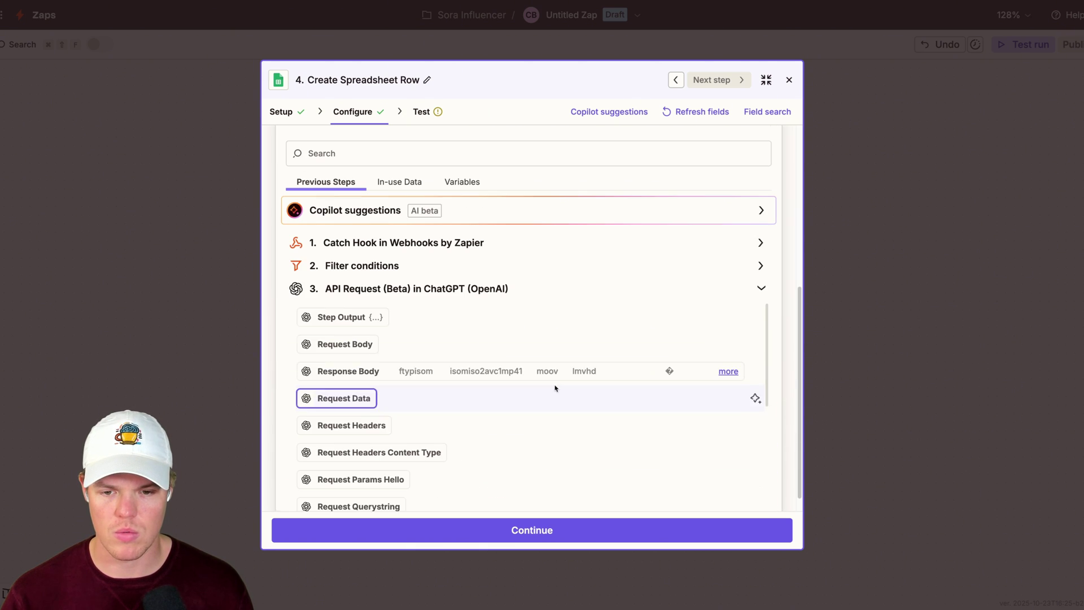
pyautogui.scroll(-5, 554, 387)
pyautogui.click(534, 384)
pyautogui.click(596, 530)
pyautogui.click(588, 534)
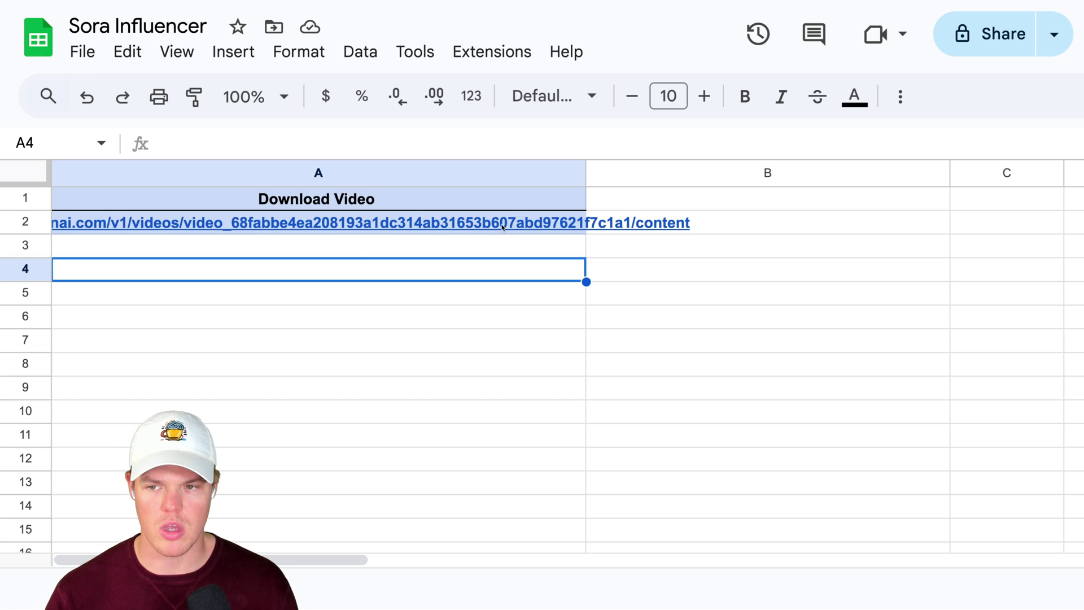
pyautogui.click(515, 225)
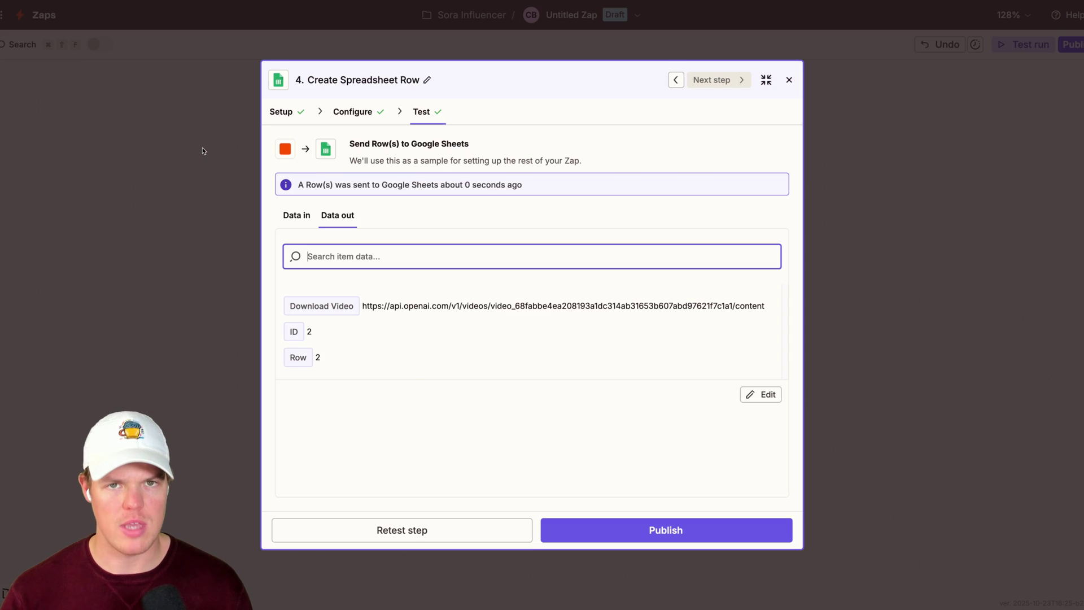
pyautogui.click(202, 147)
pyautogui.scroll(2, 237, 214)
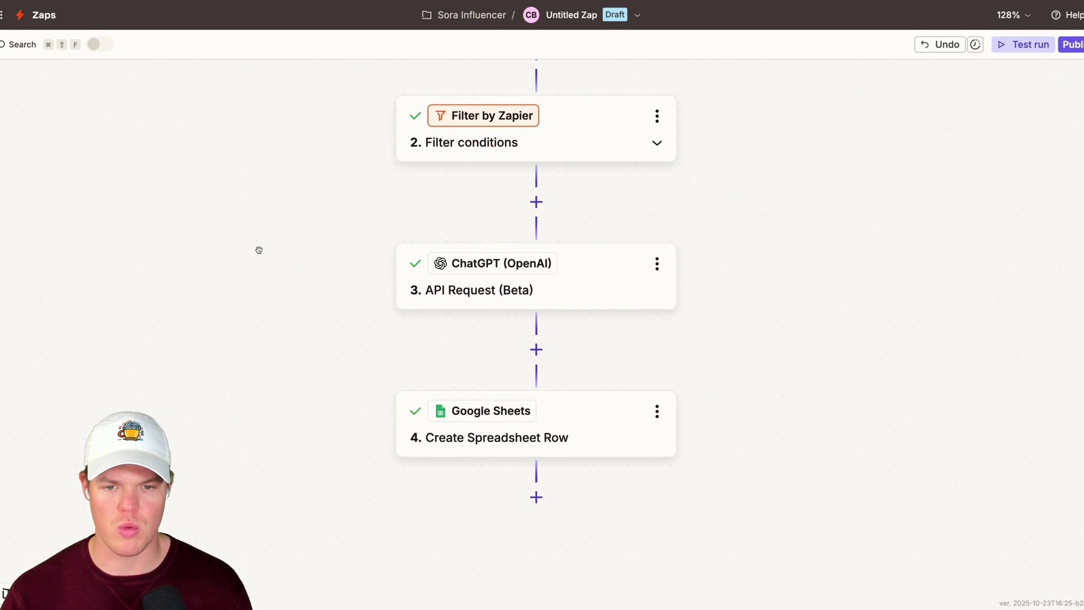
pyautogui.scroll(2, 531, 373)
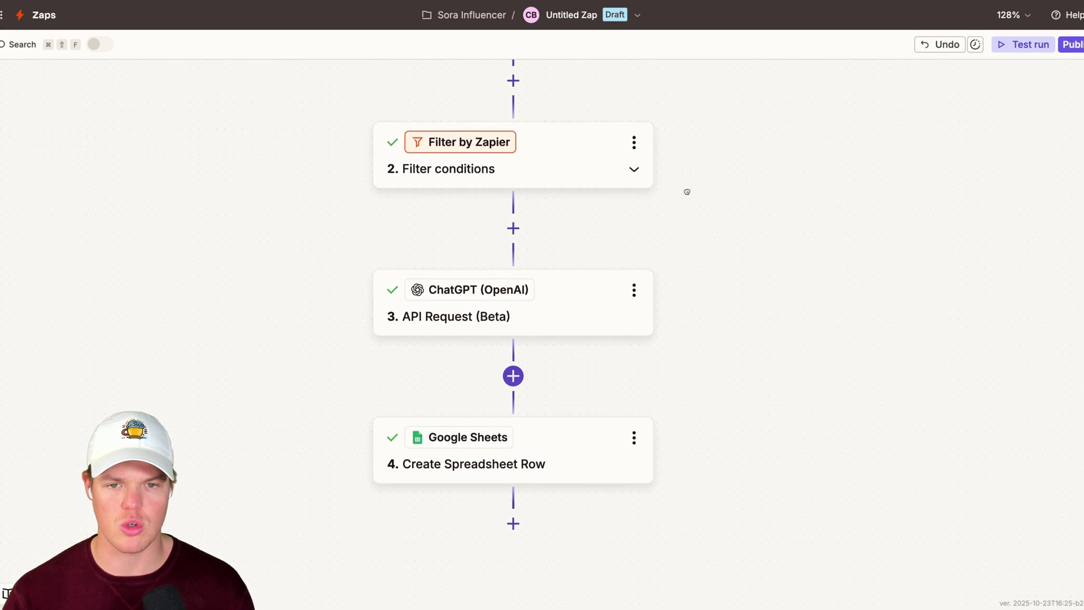
pyautogui.scroll(3, 627, 245)
pyautogui.scroll(-2, 684, 307)
pyautogui.scroll(-2, 684, 307)
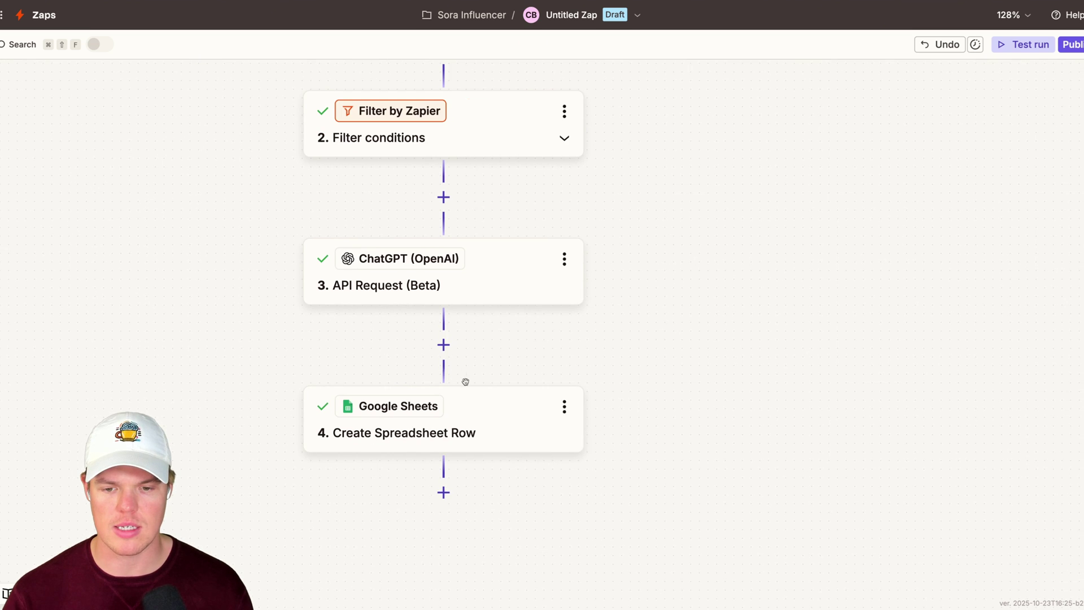
pyautogui.scroll(-3, 596, 310)
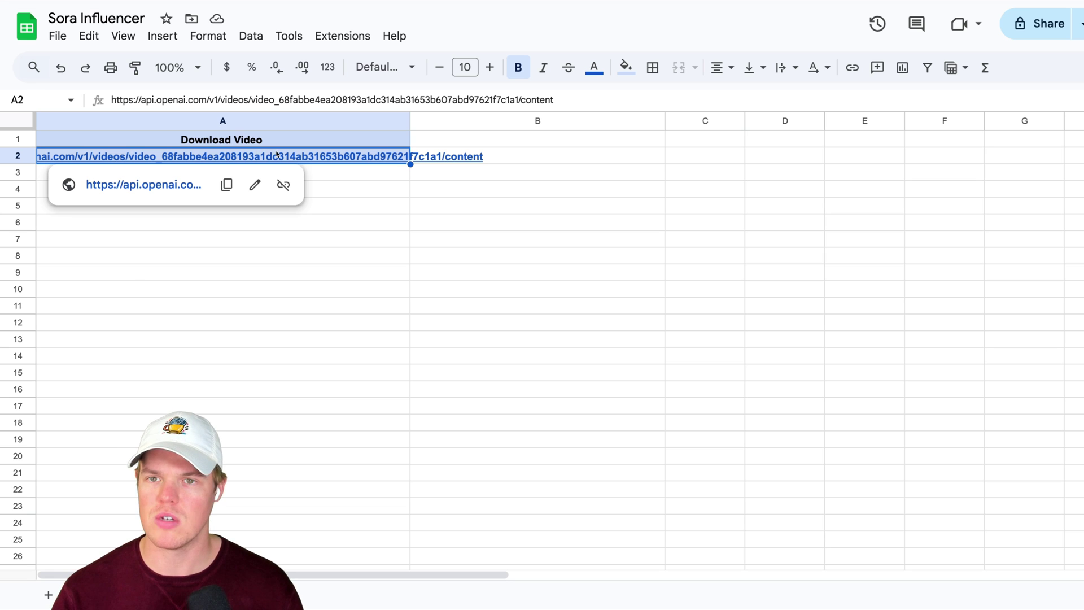
# Step: Widen column A to reveal the full video URL and copy cell A2
pyautogui.moveTo(405, 120); pyautogui.dragTo(600, 120)
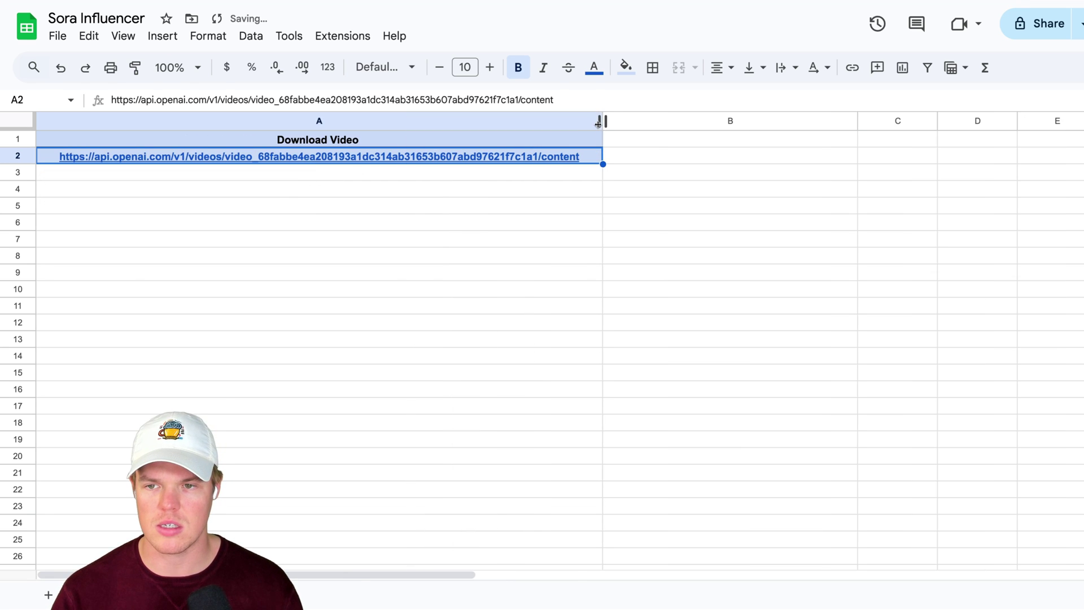
pyautogui.hotkey('ctrl', 'c')
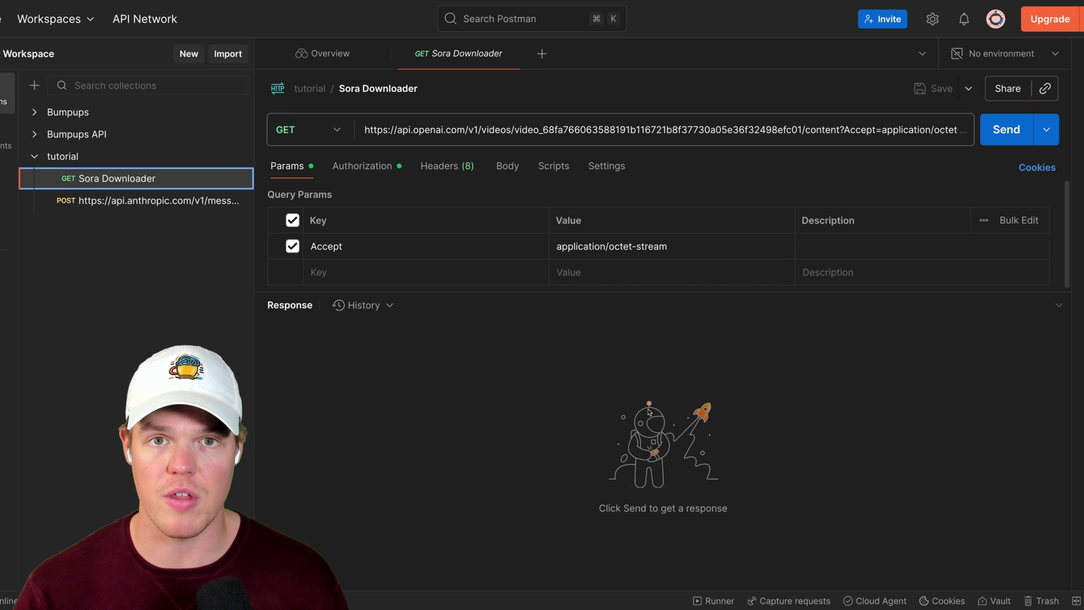
# Step: Paste the new video's content URL into the Sora Downloader request and send it
pyautogui.click(545, 148)
pyautogui.press('super+a')
pyautogui.press('super+v')
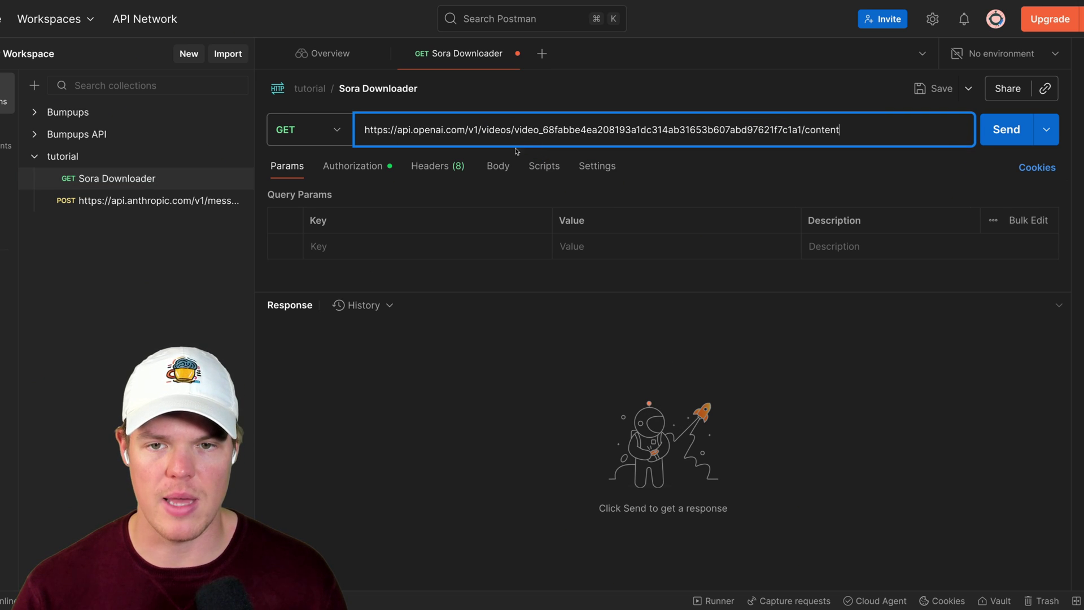
pyautogui.click(764, 180)
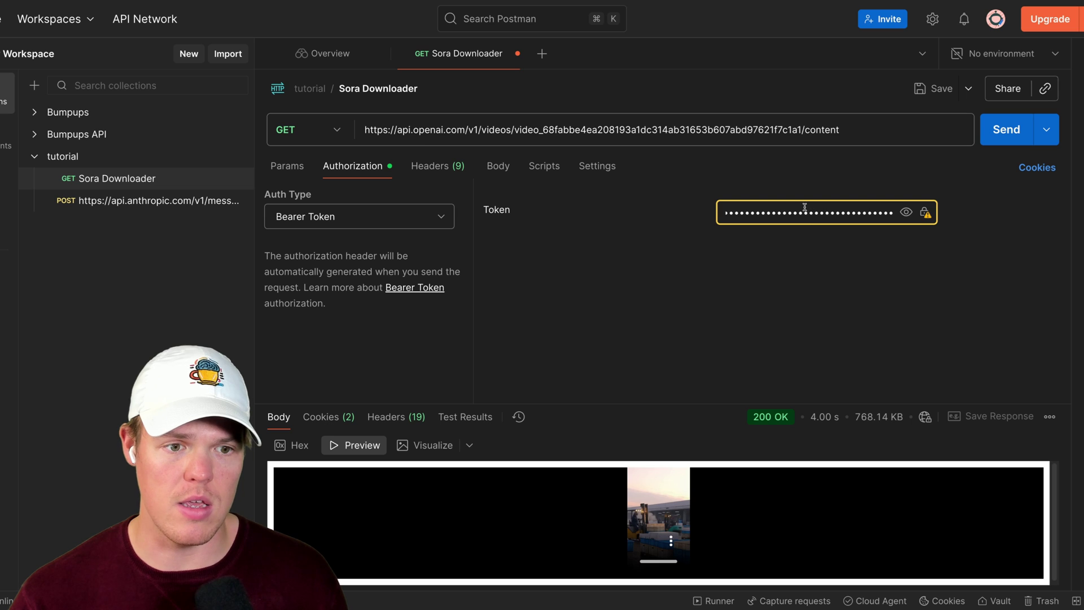
# Step: Download the returned video as download.mp4 and open it
pyautogui.press('super+minus')
pyautogui.press('super+minus')
pyautogui.press('super+minus')
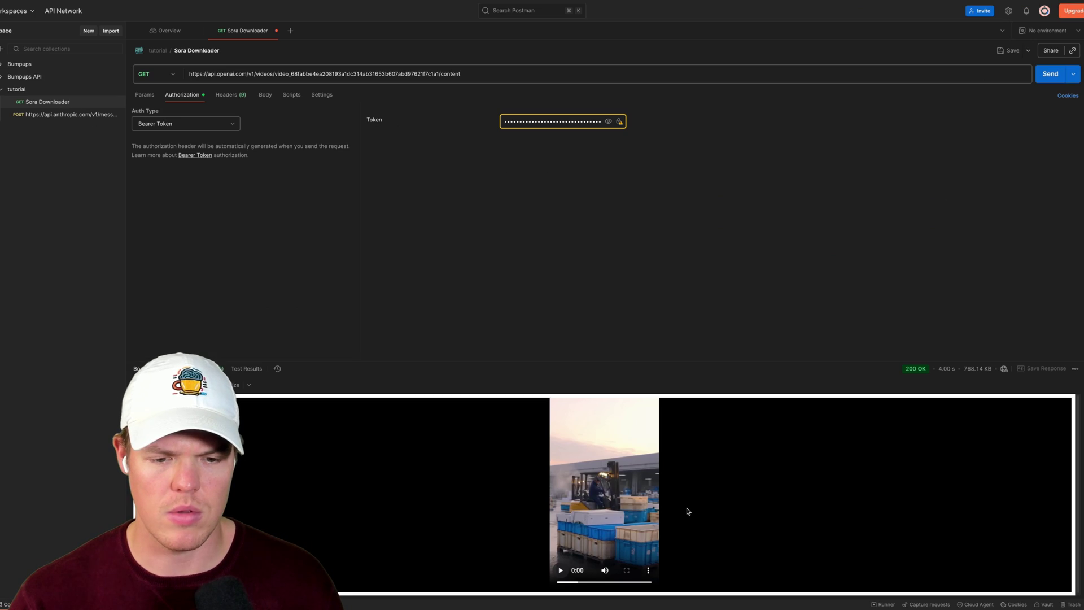
pyautogui.click(648, 570)
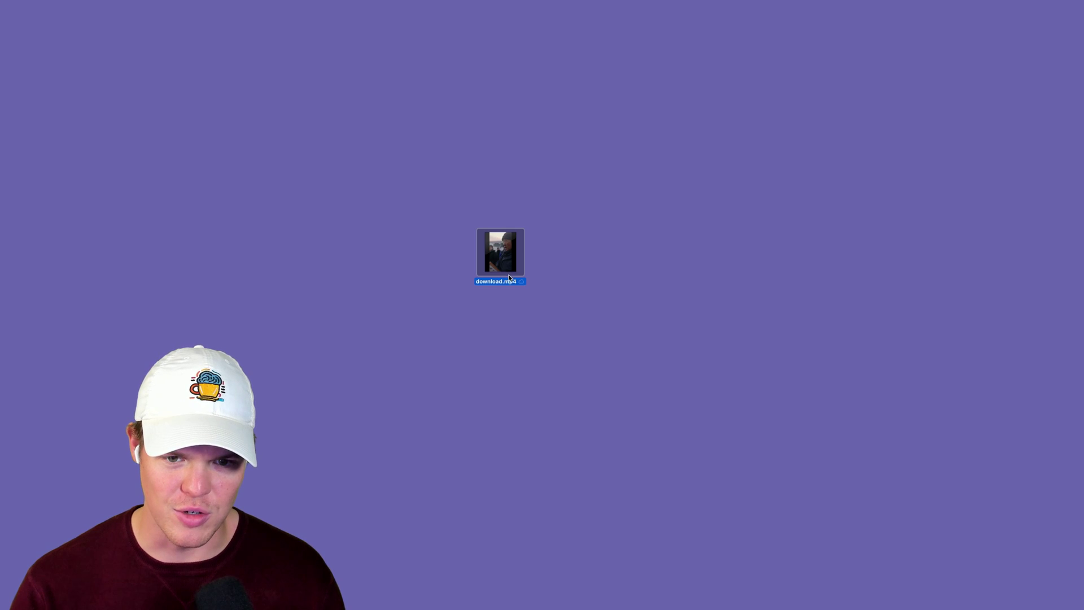
pyautogui.doubleClick(509, 278)
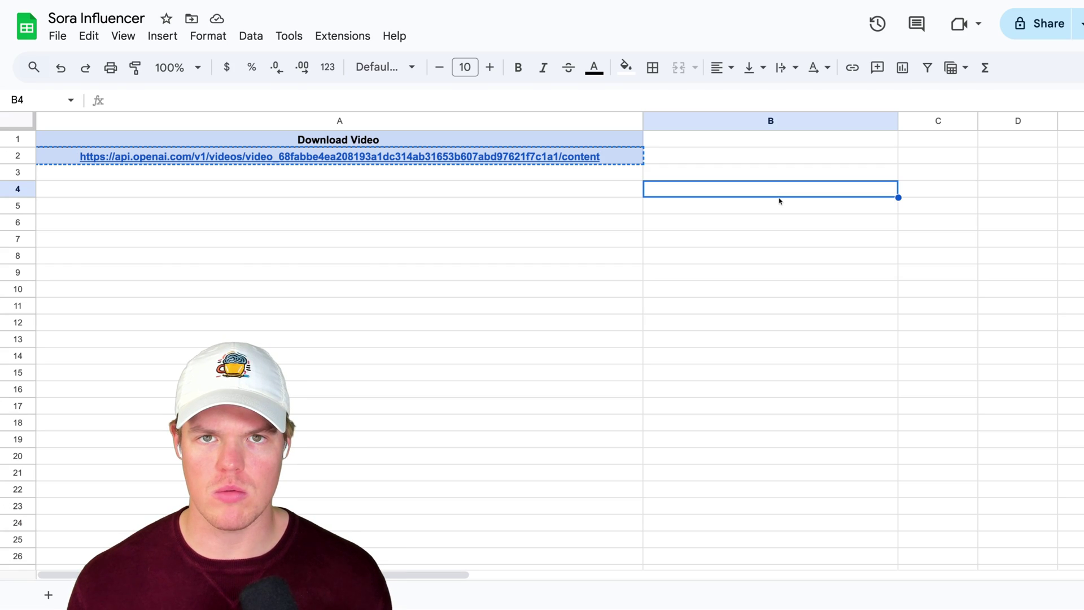
pyautogui.click(546, 177)
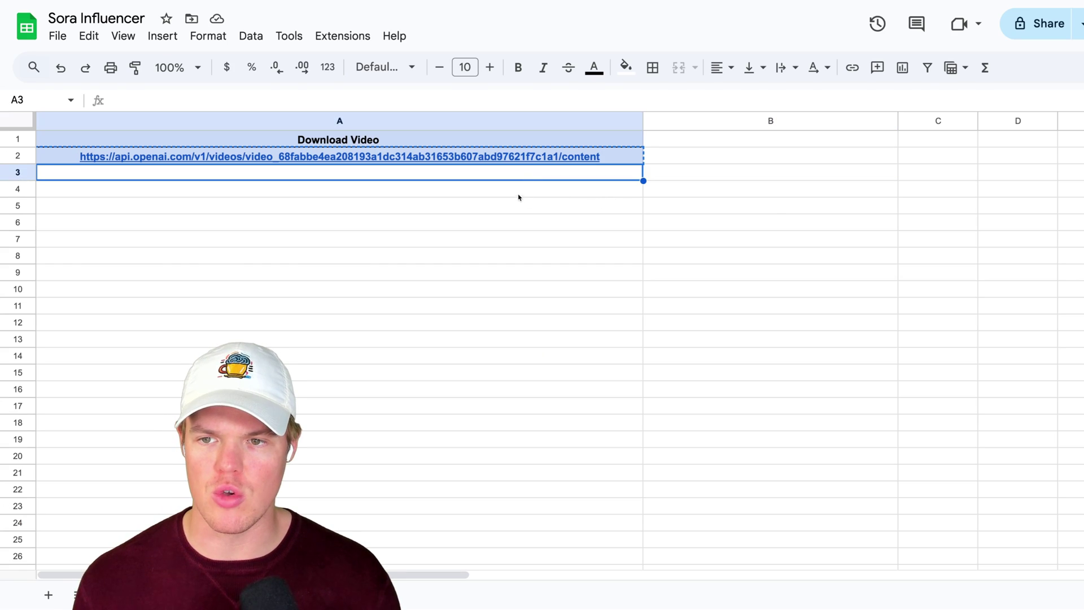
pyautogui.click(516, 192)
pyautogui.click(515, 208)
pyautogui.click(499, 242)
pyautogui.click(496, 270)
pyautogui.click(487, 229)
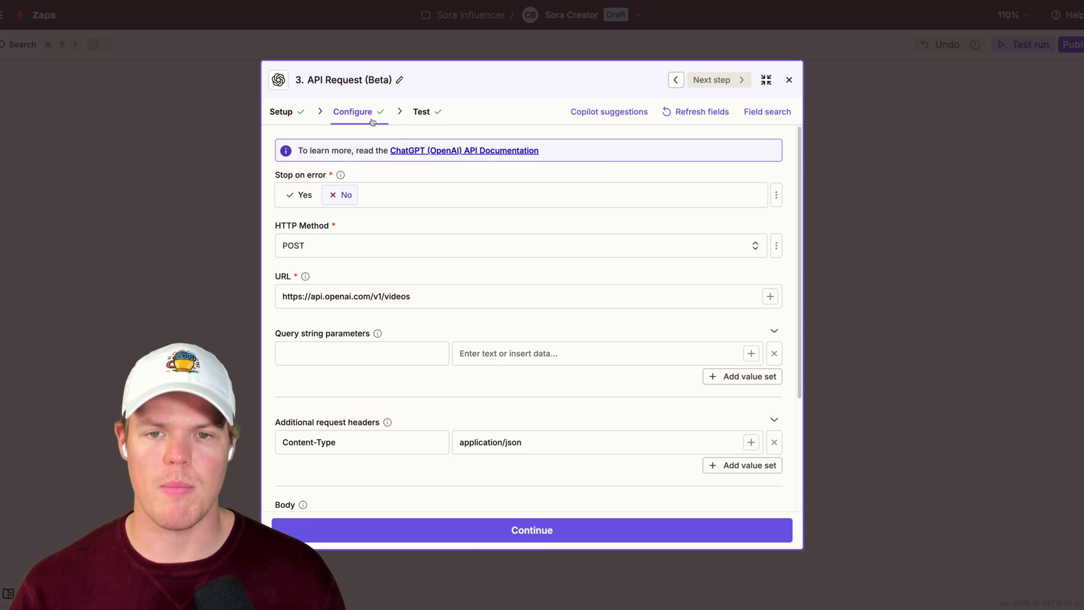
# Step: Scroll to the API Request Body and select the 4-second duration value for editing
pyautogui.scroll(-5, 487, 230)
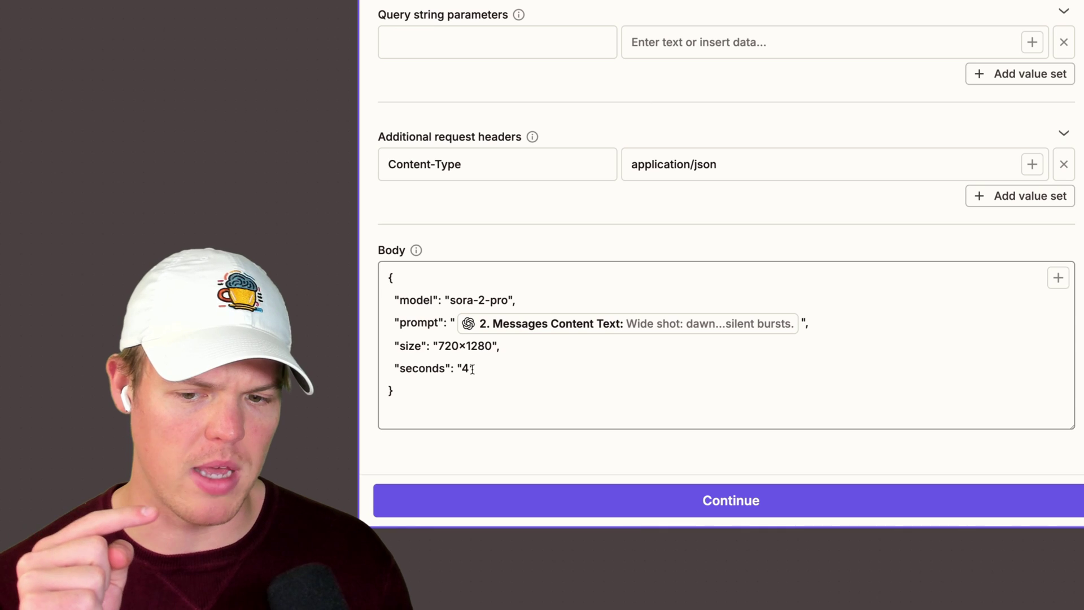
pyautogui.doubleClick(340, 435)
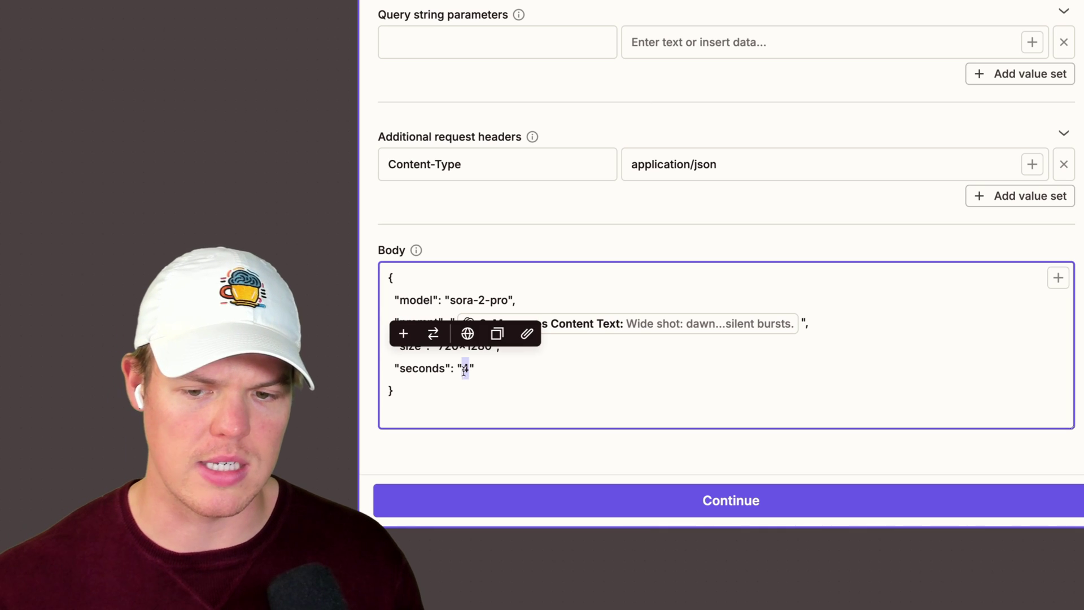